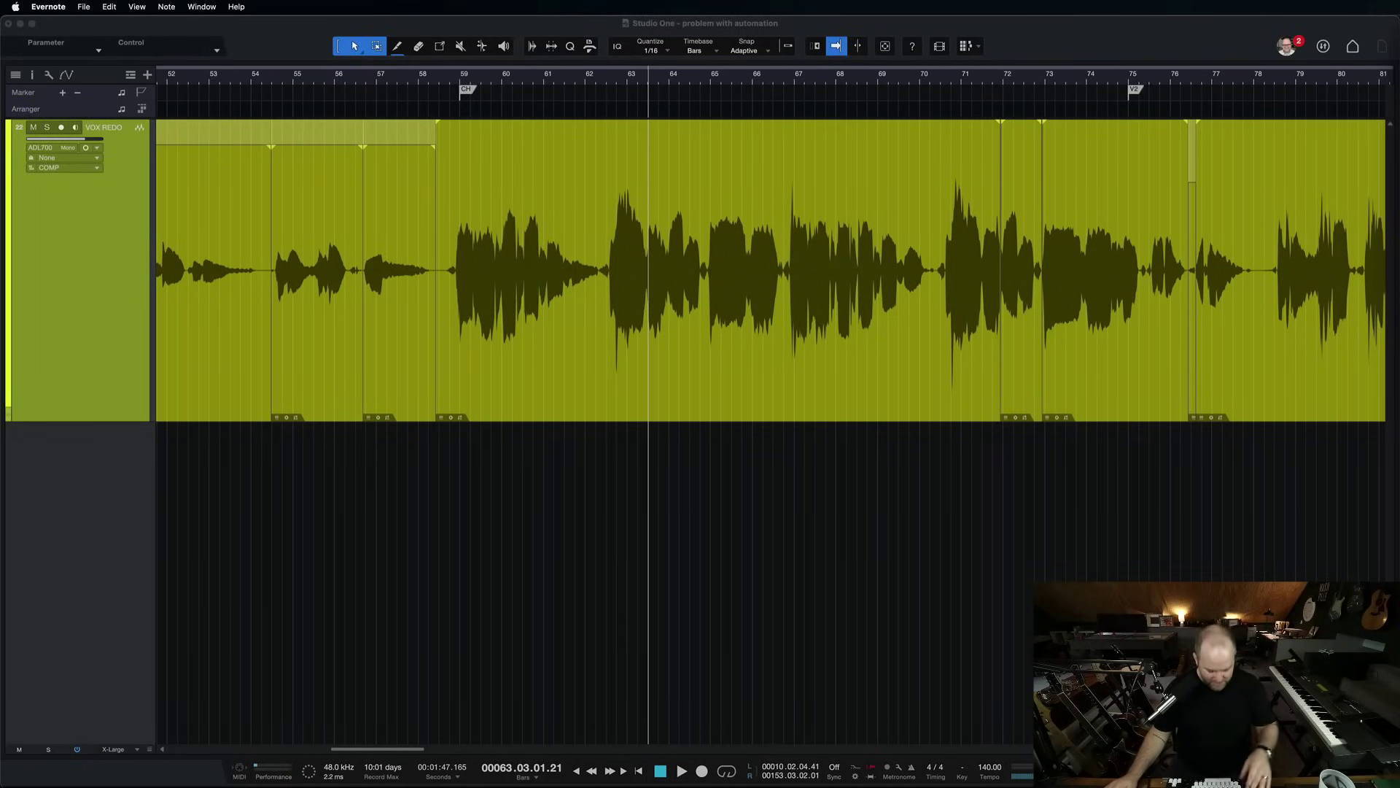
- Open the mixer console with the playhead at bar 65 and set the VOX REDO channel's automation mode to Touch
{"action": "left_click", "coordinate": [721, 236]}
{"action": "key", "text": "F3"}
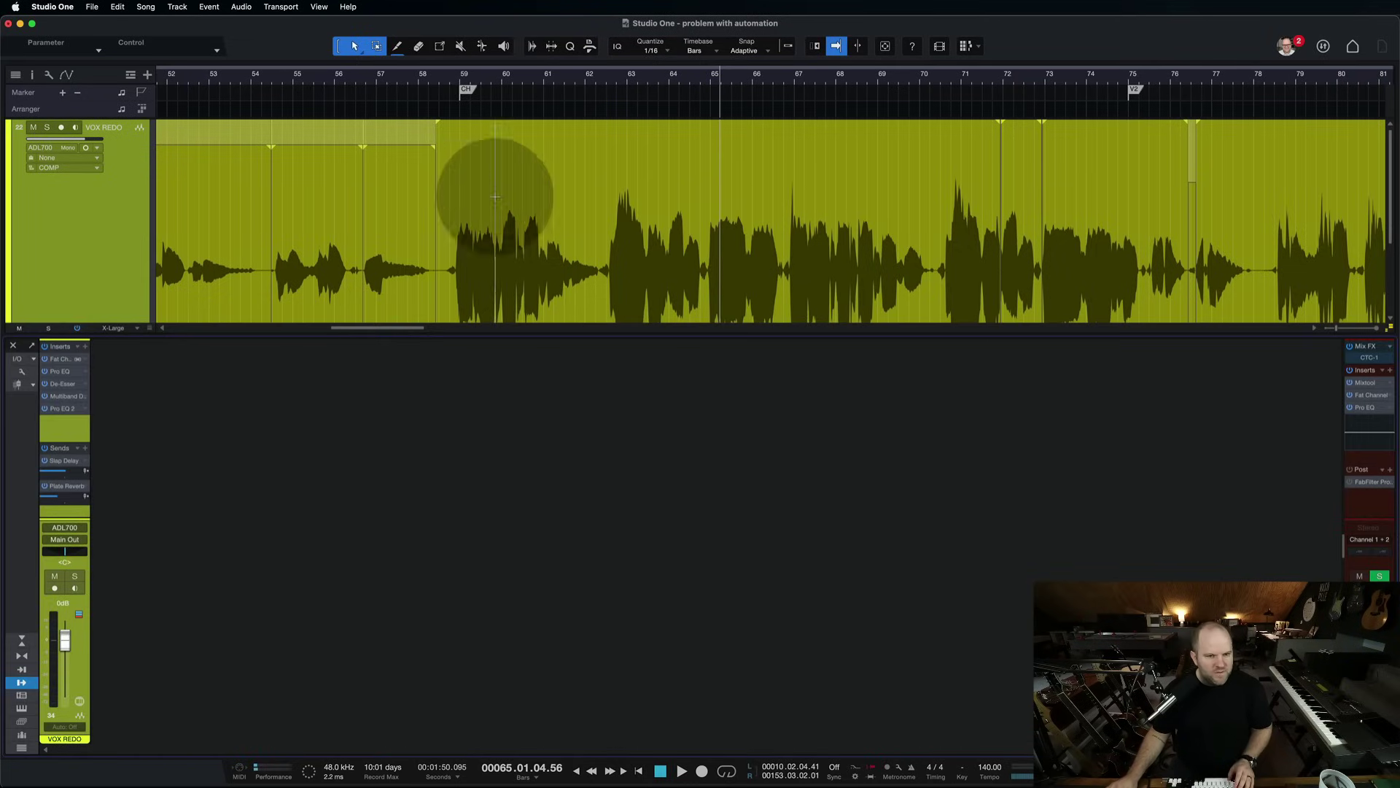
{"action": "key", "text": "a"}
{"action": "key", "text": "a"}
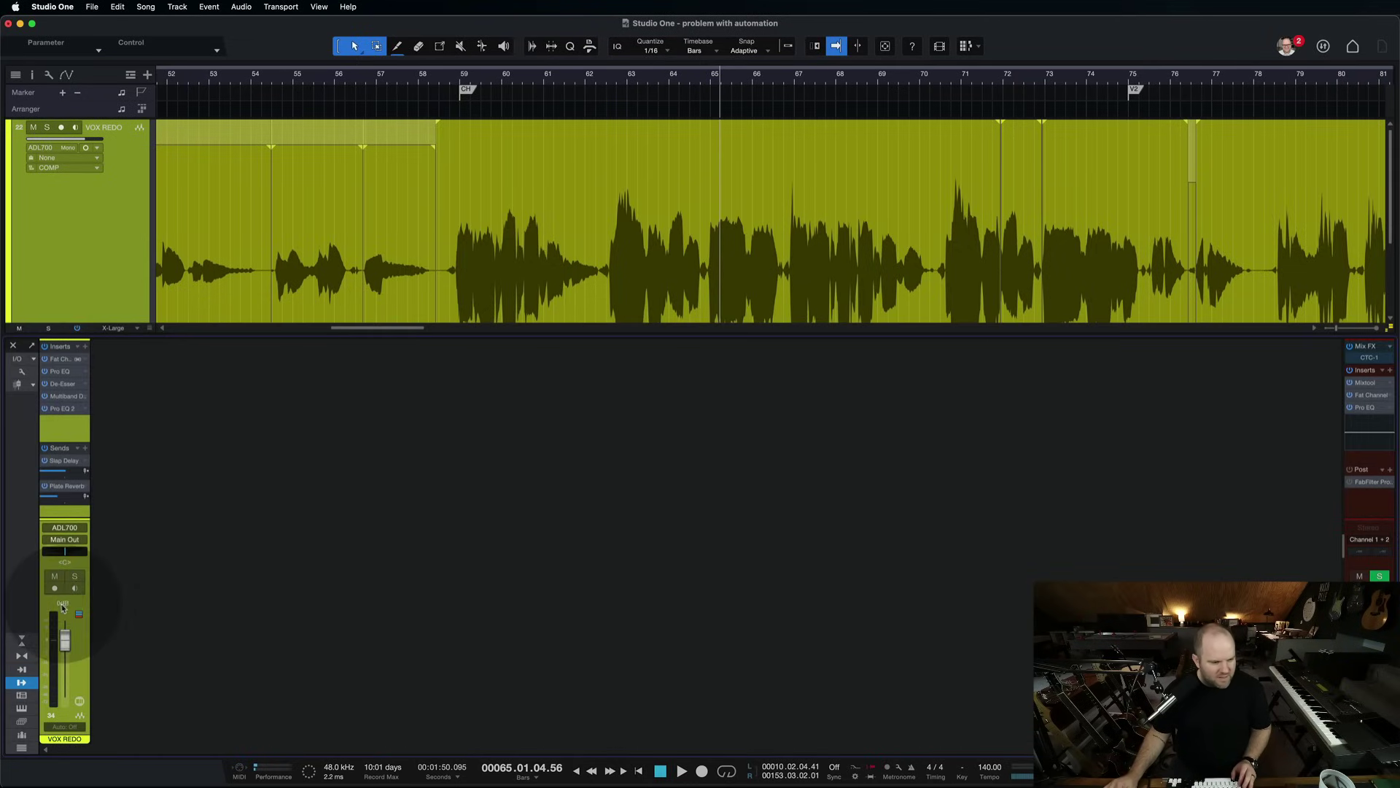
{"action": "left_click", "coordinate": [66, 727]}
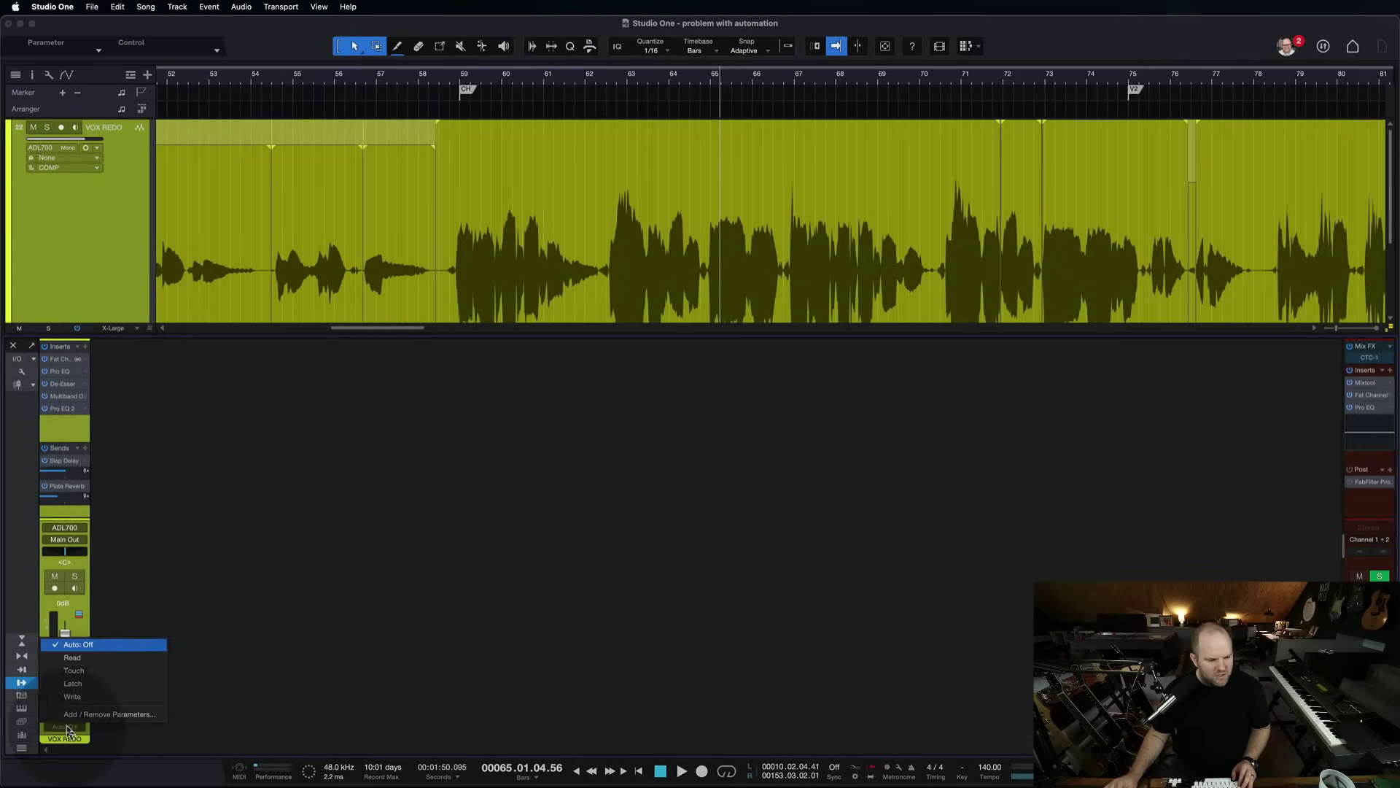
{"action": "left_click", "coordinate": [89, 677]}
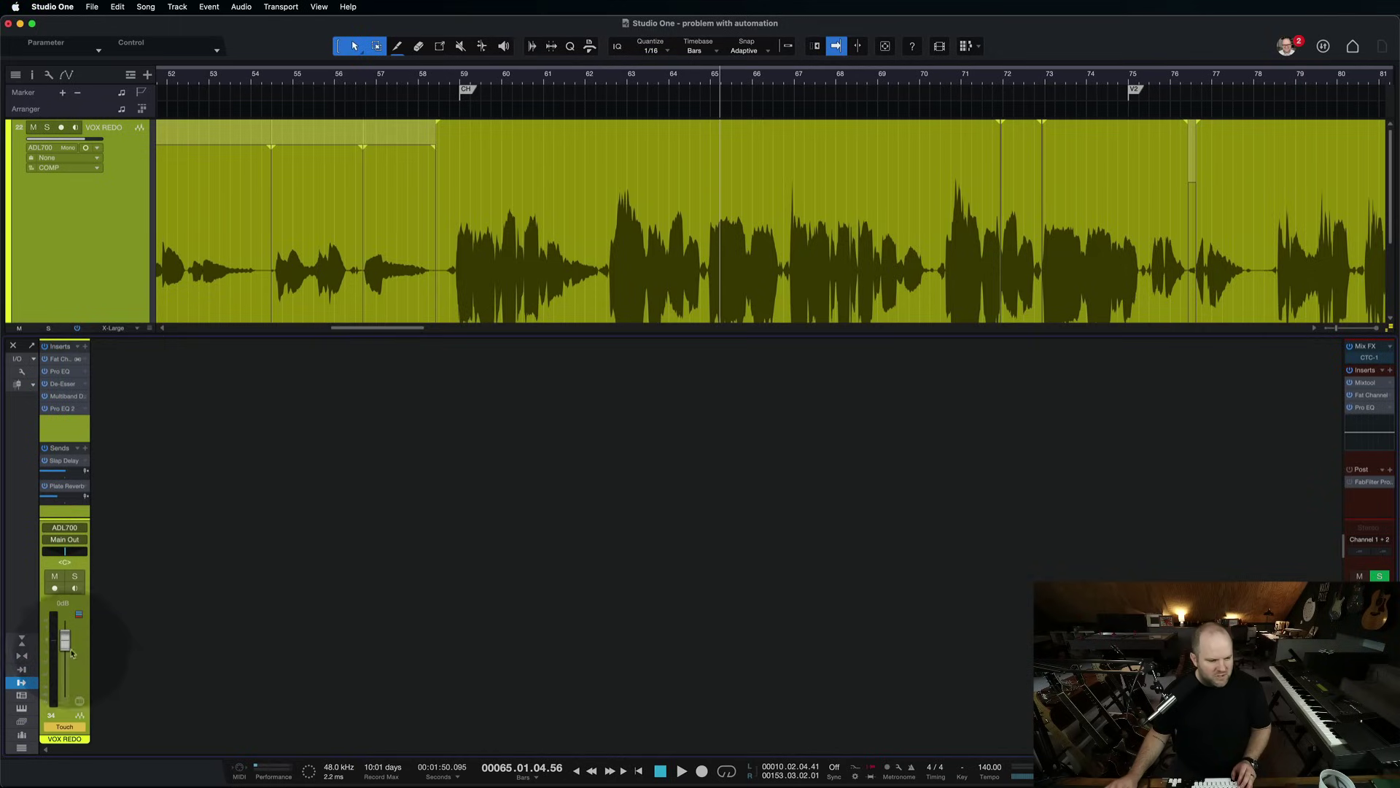
- Play from bar 65 while riding the VOX REDO channel fader up and down to record volume automation, and show its automation lane
{"action": "key", "text": "space"}
{"action": "left_click_drag", "start_coordinate": [68, 649], "coordinate": [73, 658]}
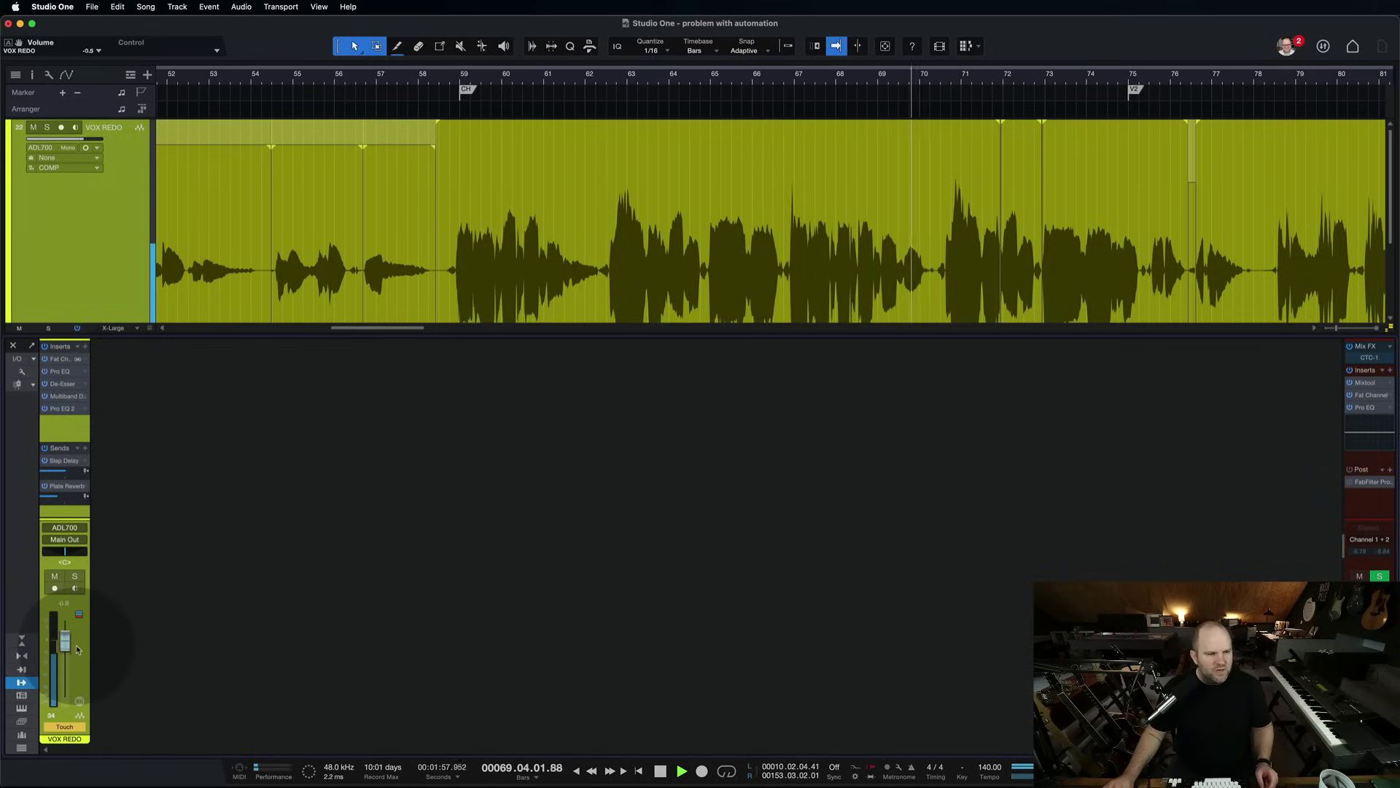
{"action": "key", "text": "a"}
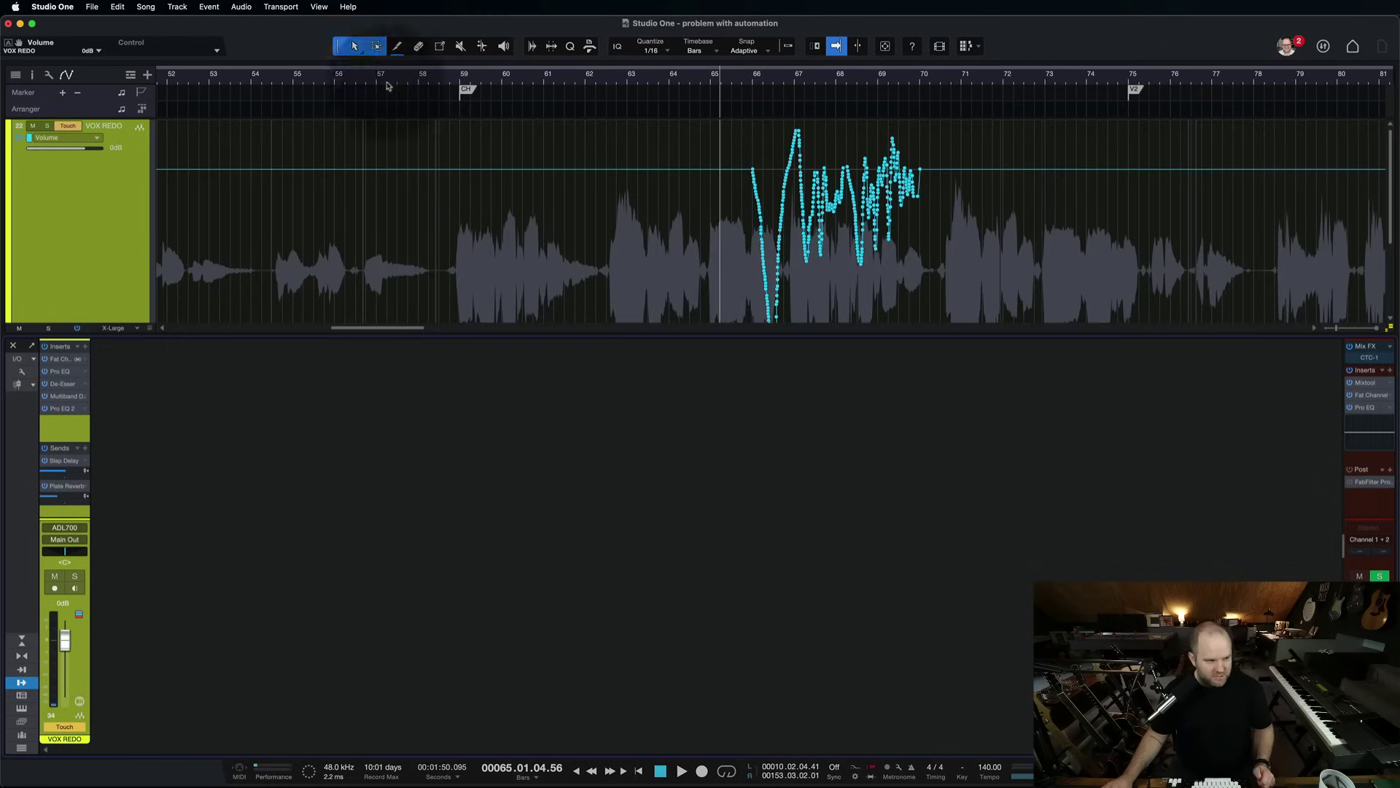
- Set the VOX REDO track's automation mode to Read
{"action": "left_click", "coordinate": [68, 125]}
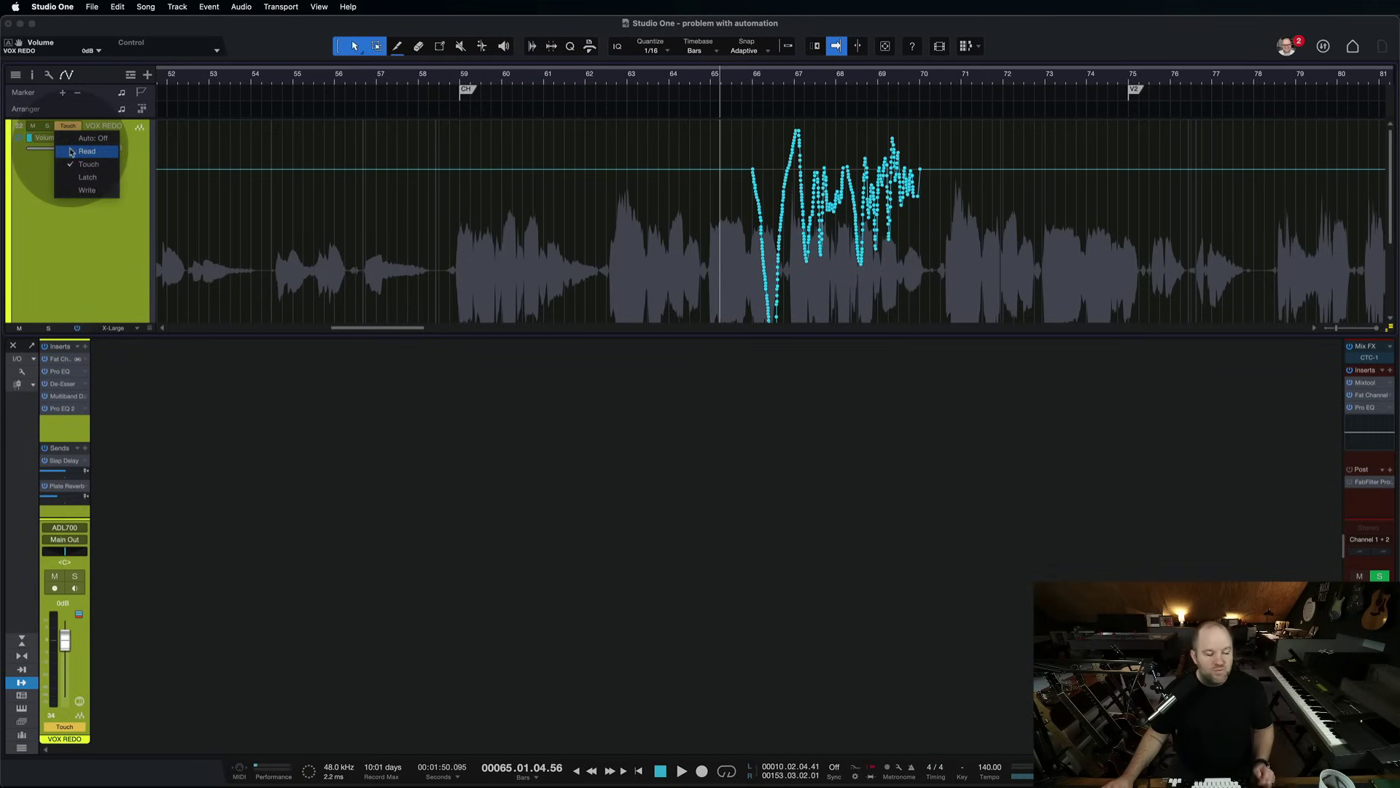
{"action": "left_click", "coordinate": [71, 151]}
{"action": "scroll", "coordinate": [846, 282], "scroll_direction": "up", "scroll_amount": 2}
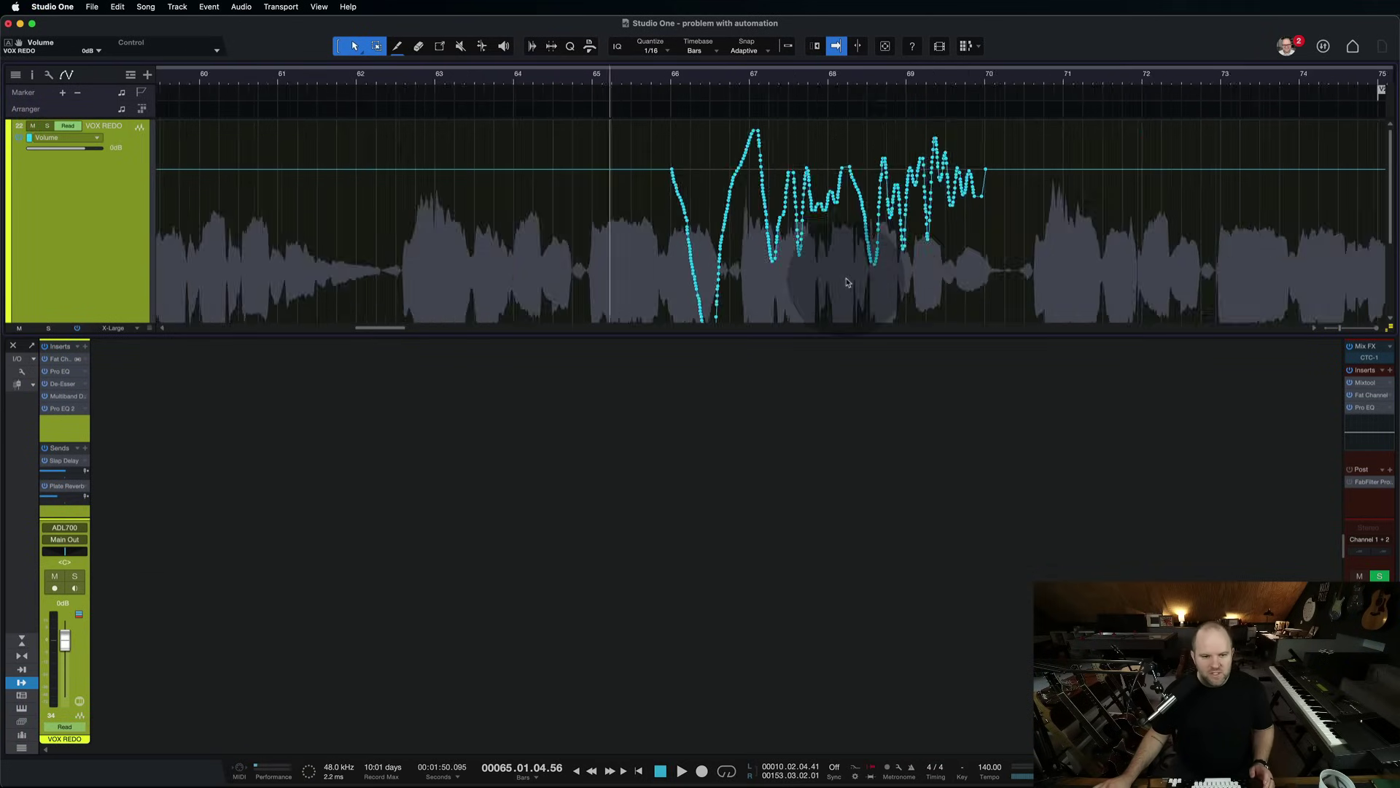
{"action": "scroll", "coordinate": [846, 283], "scroll_direction": "up", "scroll_amount": 3}
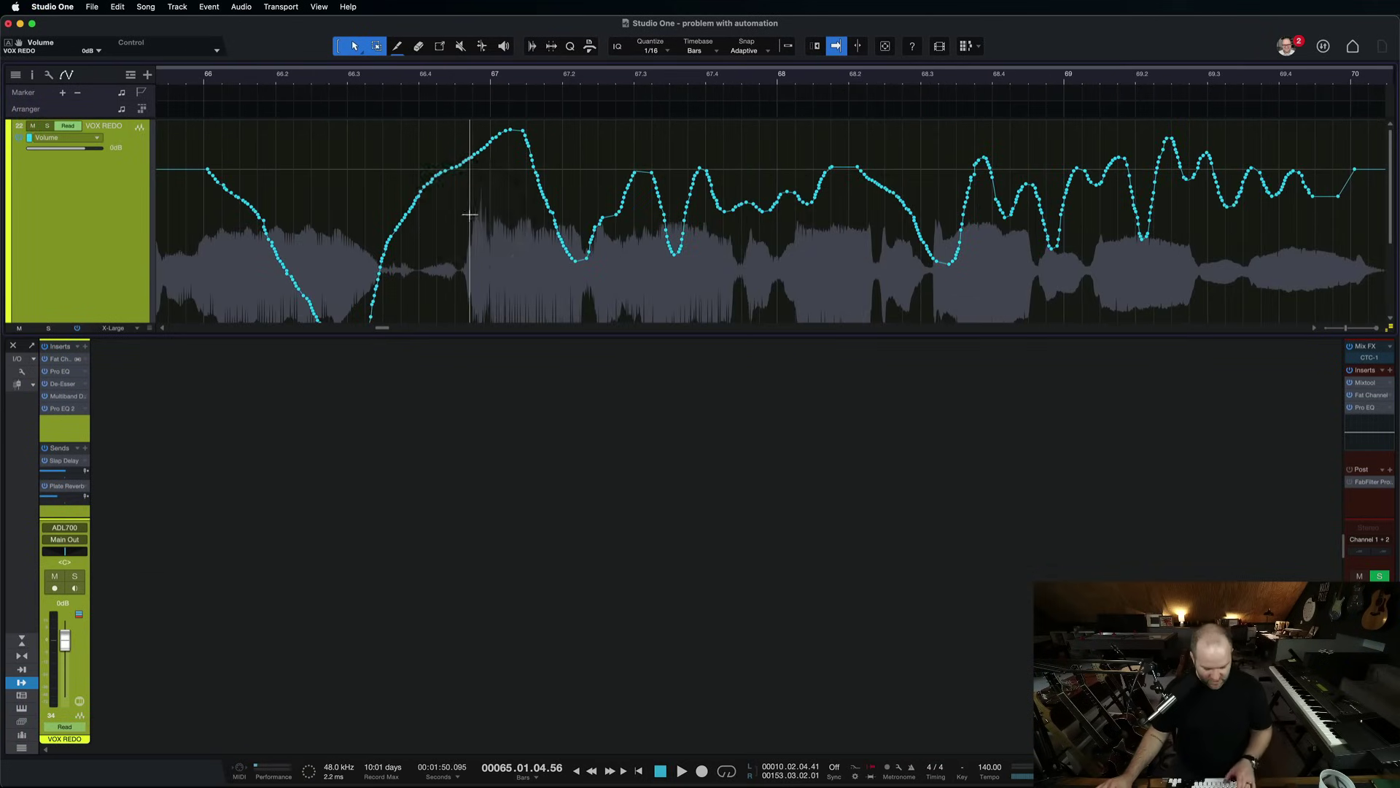
- Close the mixer console and set the VOX REDO track's automation mode to Touch, with the playhead just after bar 70
{"action": "key", "text": "F3"}
{"action": "scroll", "coordinate": [470, 214], "scroll_direction": "down", "scroll_amount": 5}
{"action": "scroll", "coordinate": [470, 214], "scroll_direction": "up", "scroll_amount": 4}
{"action": "scroll", "coordinate": [470, 214], "scroll_direction": "right", "scroll_amount": 3}
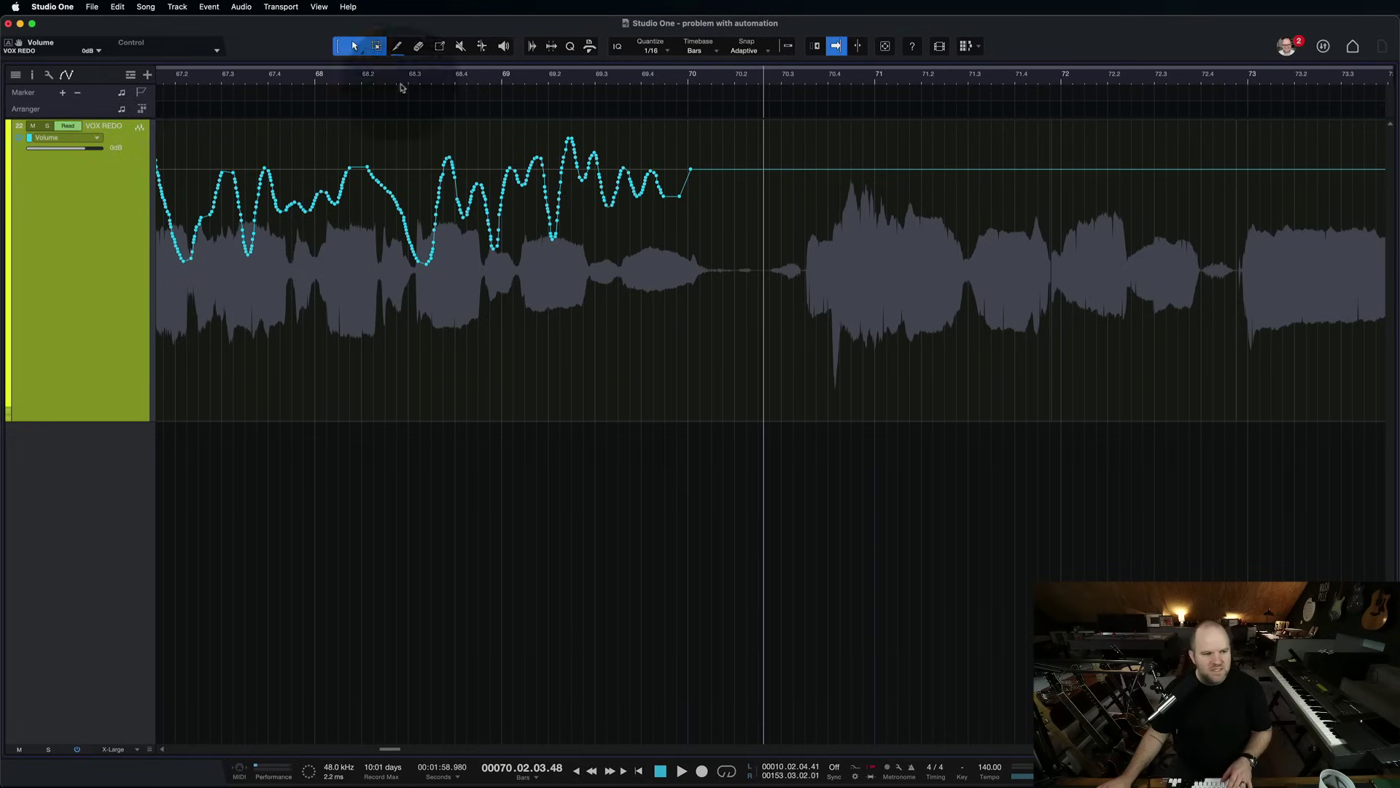
{"action": "left_click", "coordinate": [67, 125]}
{"action": "left_click", "coordinate": [85, 165]}
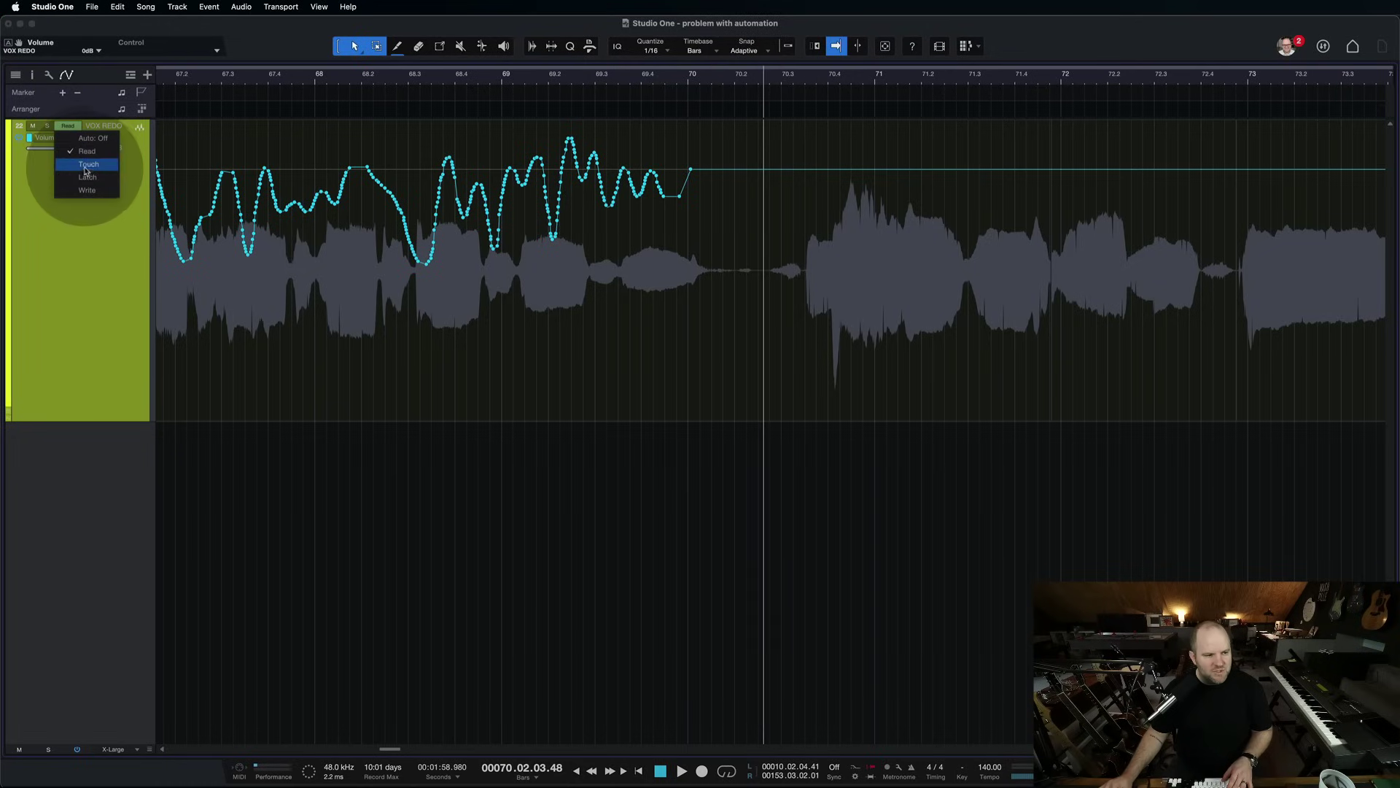
- Play from bar 70 to about bar 79 while sweeping the VOX REDO track header's volume slider to record more volume automation
{"action": "key", "text": "space"}
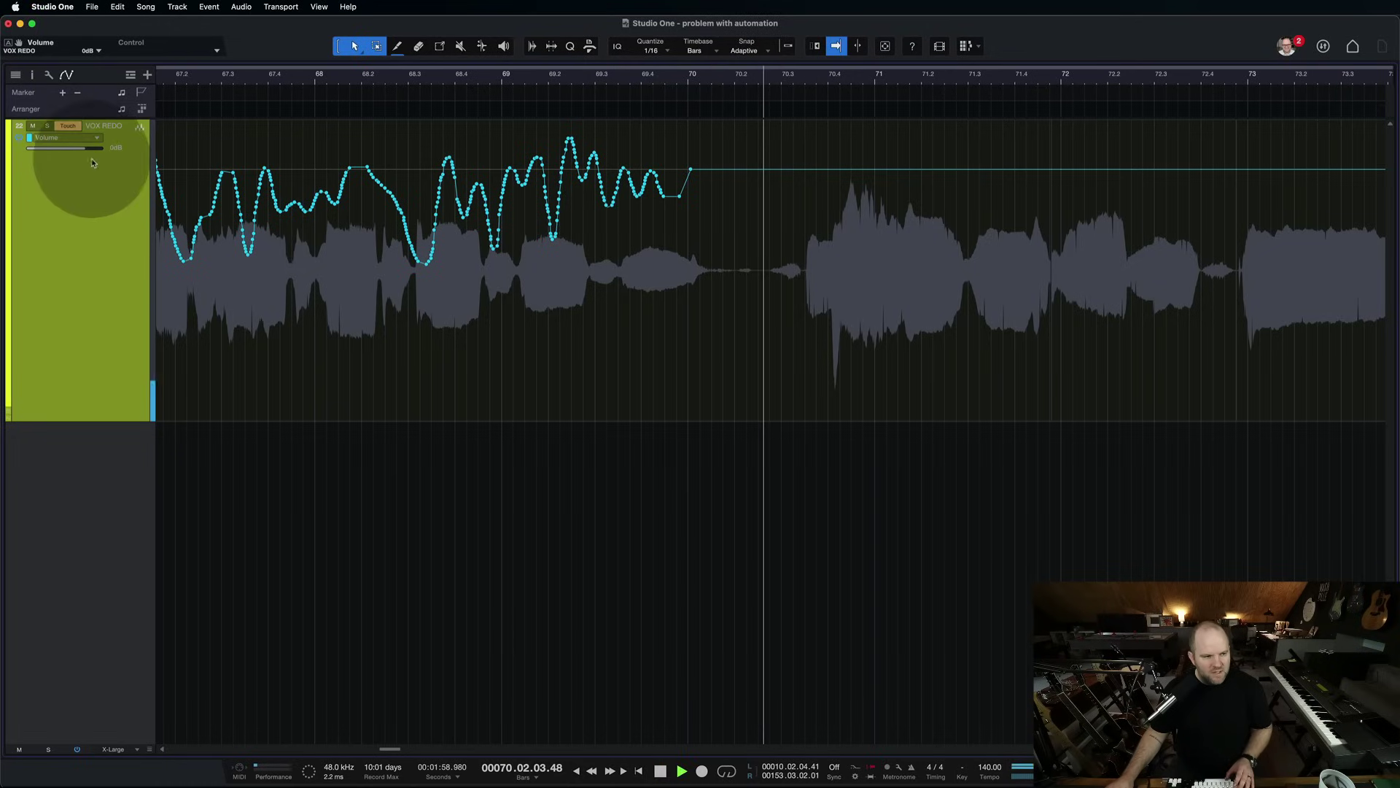
{"action": "mouse_move", "coordinate": [84, 148]}
{"action": "left_mouse_down"}
{"action": "mouse_move", "coordinate": [57, 149]}
{"action": "mouse_move", "coordinate": [102, 150]}
{"action": "mouse_move", "coordinate": [37, 151]}
{"action": "mouse_move", "coordinate": [110, 149]}
{"action": "mouse_move", "coordinate": [35, 131]}
{"action": "mouse_move", "coordinate": [94, 150]}
{"action": "mouse_move", "coordinate": [53, 149]}
{"action": "mouse_move", "coordinate": [101, 149]}
{"action": "mouse_move", "coordinate": [40, 149]}
{"action": "mouse_move", "coordinate": [116, 148]}
{"action": "mouse_move", "coordinate": [37, 150]}
{"action": "left_mouse_up"}
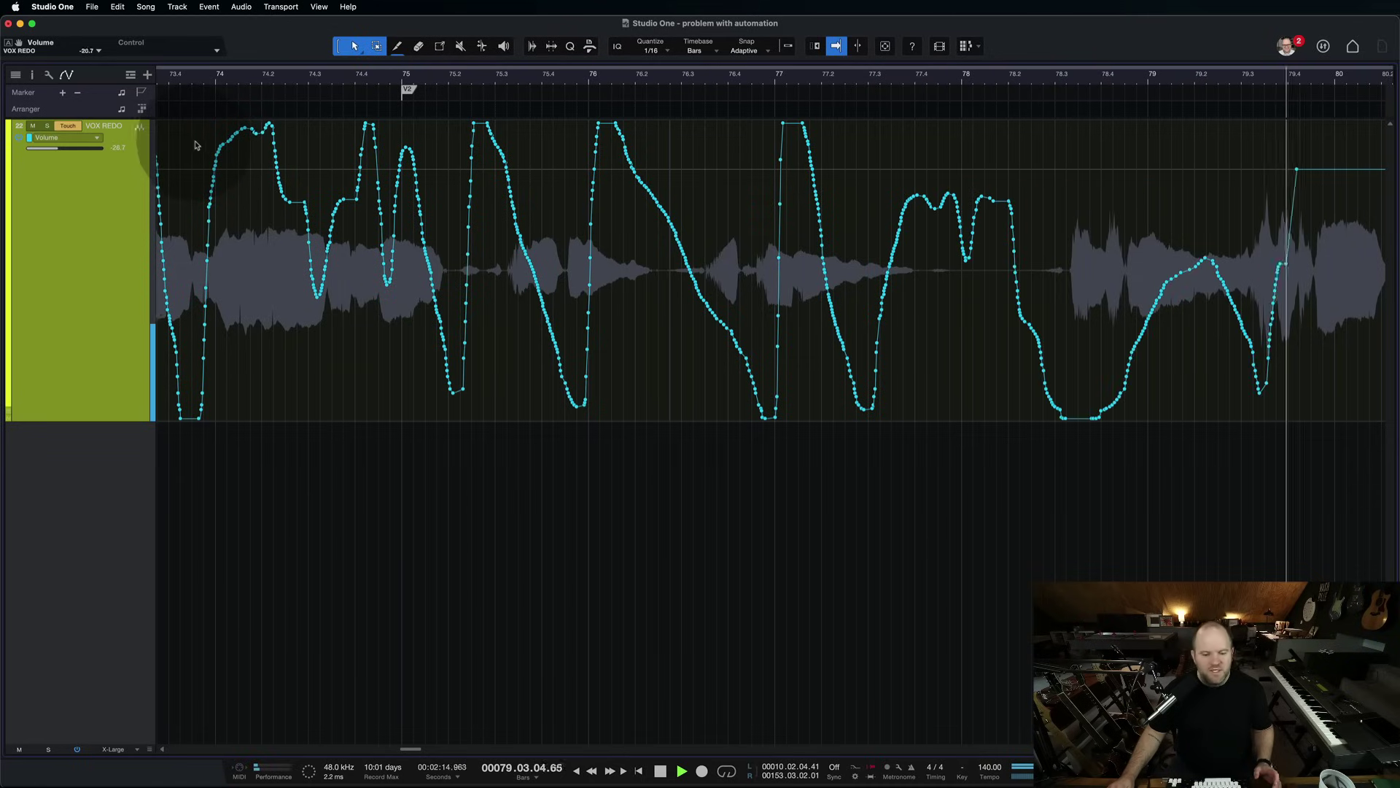
{"action": "key", "text": "space"}
{"action": "key", "text": "w"}
{"action": "key", "text": "w"}
{"action": "key", "text": "w"}
{"action": "key", "text": "w"}
{"action": "key", "text": "e"}
{"action": "key", "text": "e"}
{"action": "key", "text": "e"}
{"action": "key", "text": "w"}
{"action": "key", "text": "w"}
{"action": "key", "text": "w"}
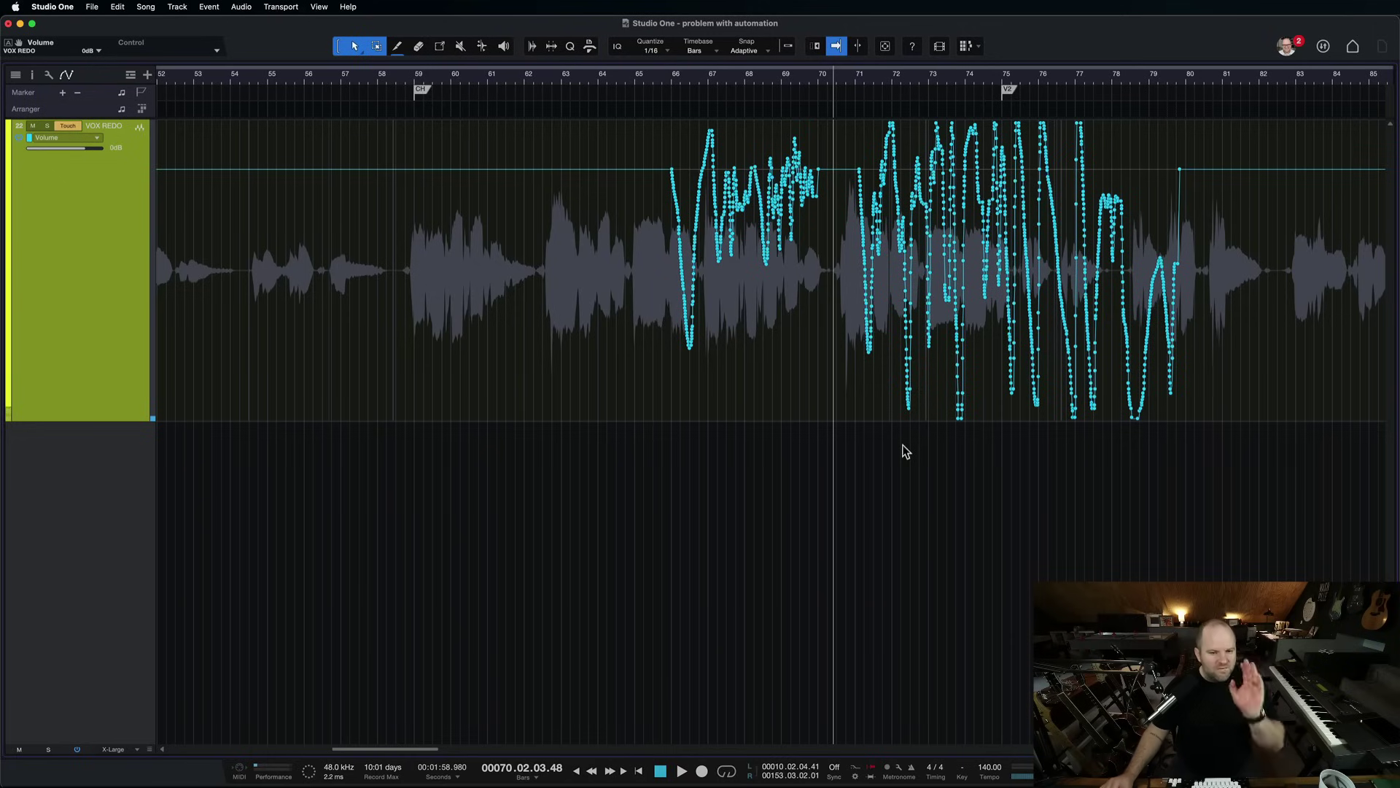
- Return the VOX REDO track's automation mode to Read and place the playhead near the end of bar 102
{"action": "scroll", "coordinate": [902, 449], "scroll_direction": "right", "scroll_amount": 5}
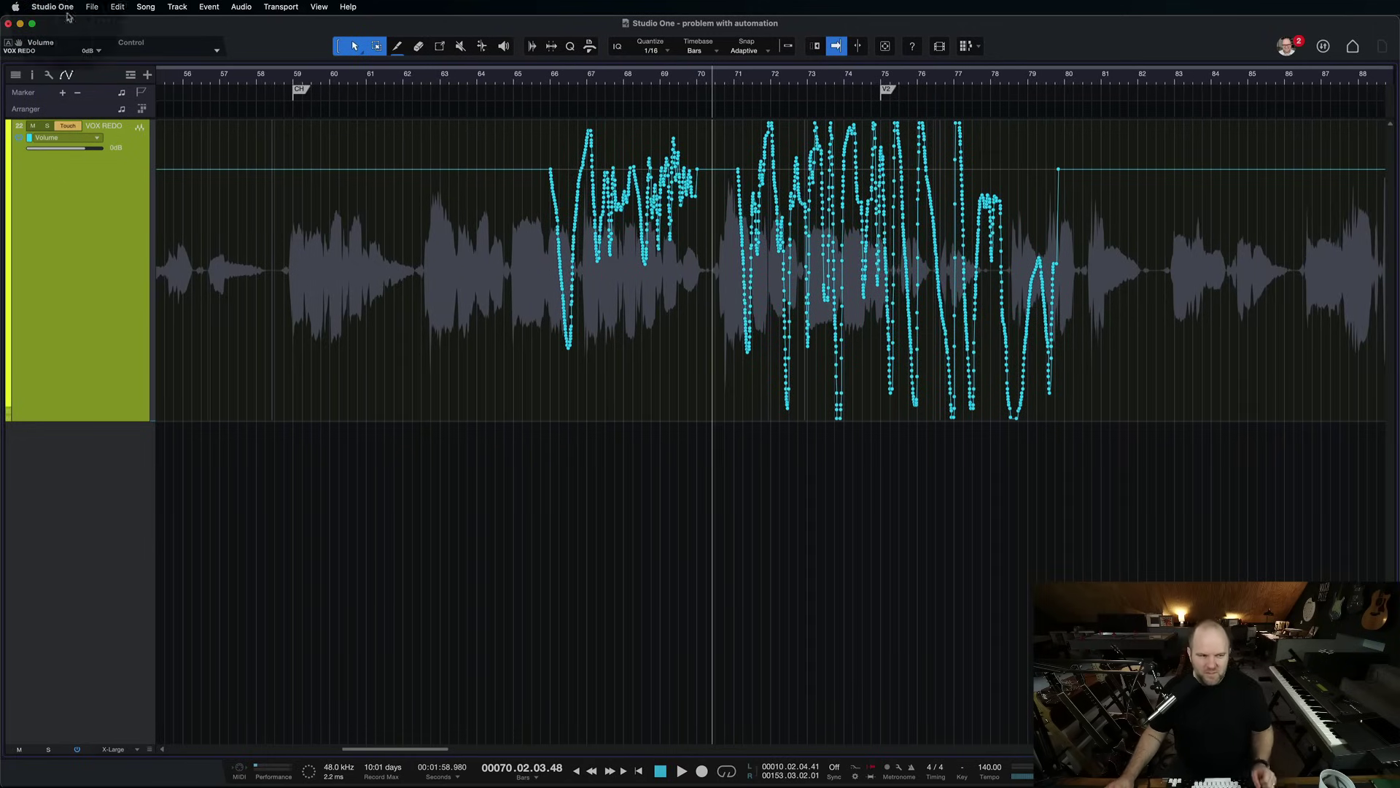
{"action": "left_click", "coordinate": [68, 125]}
{"action": "left_click", "coordinate": [80, 145]}
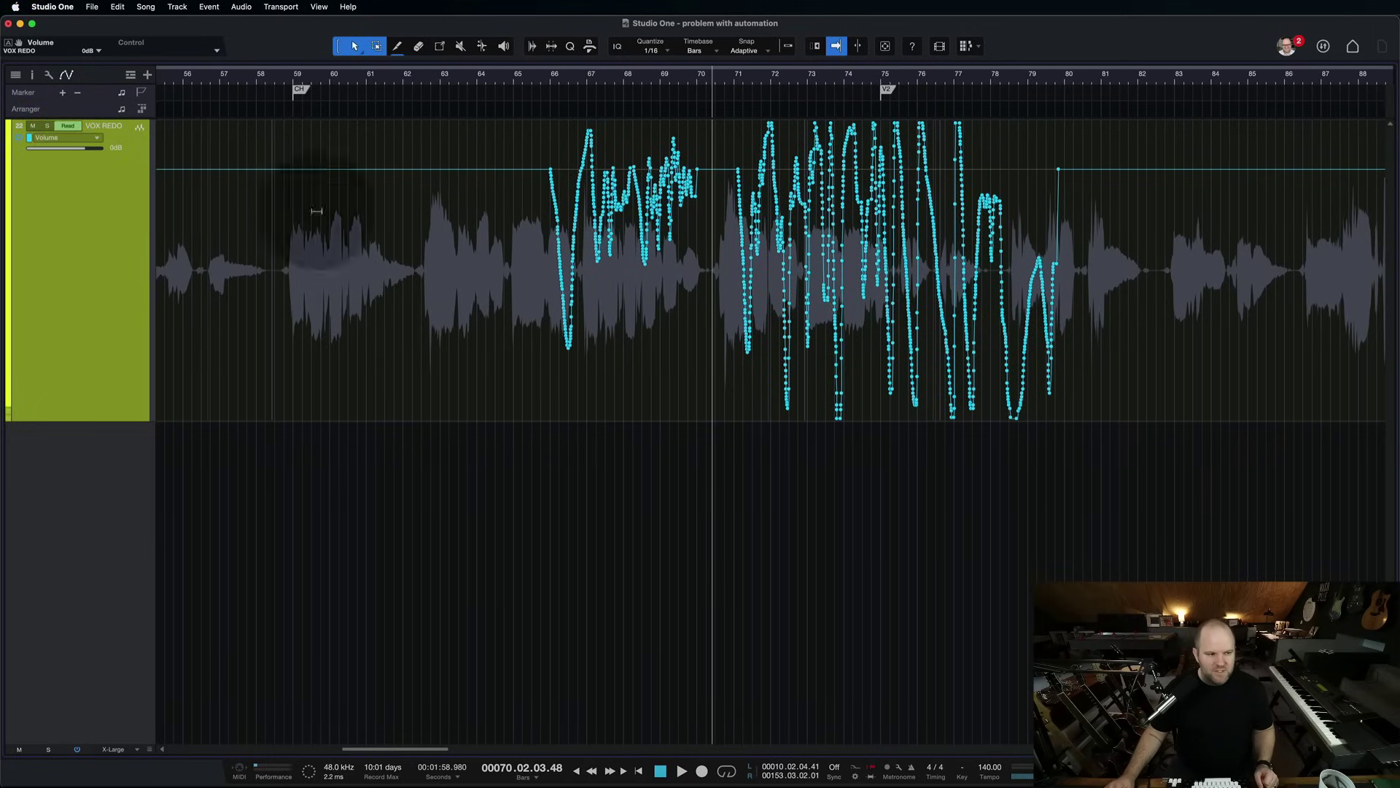
{"action": "scroll", "coordinate": [317, 211], "scroll_direction": "right", "scroll_amount": 15}
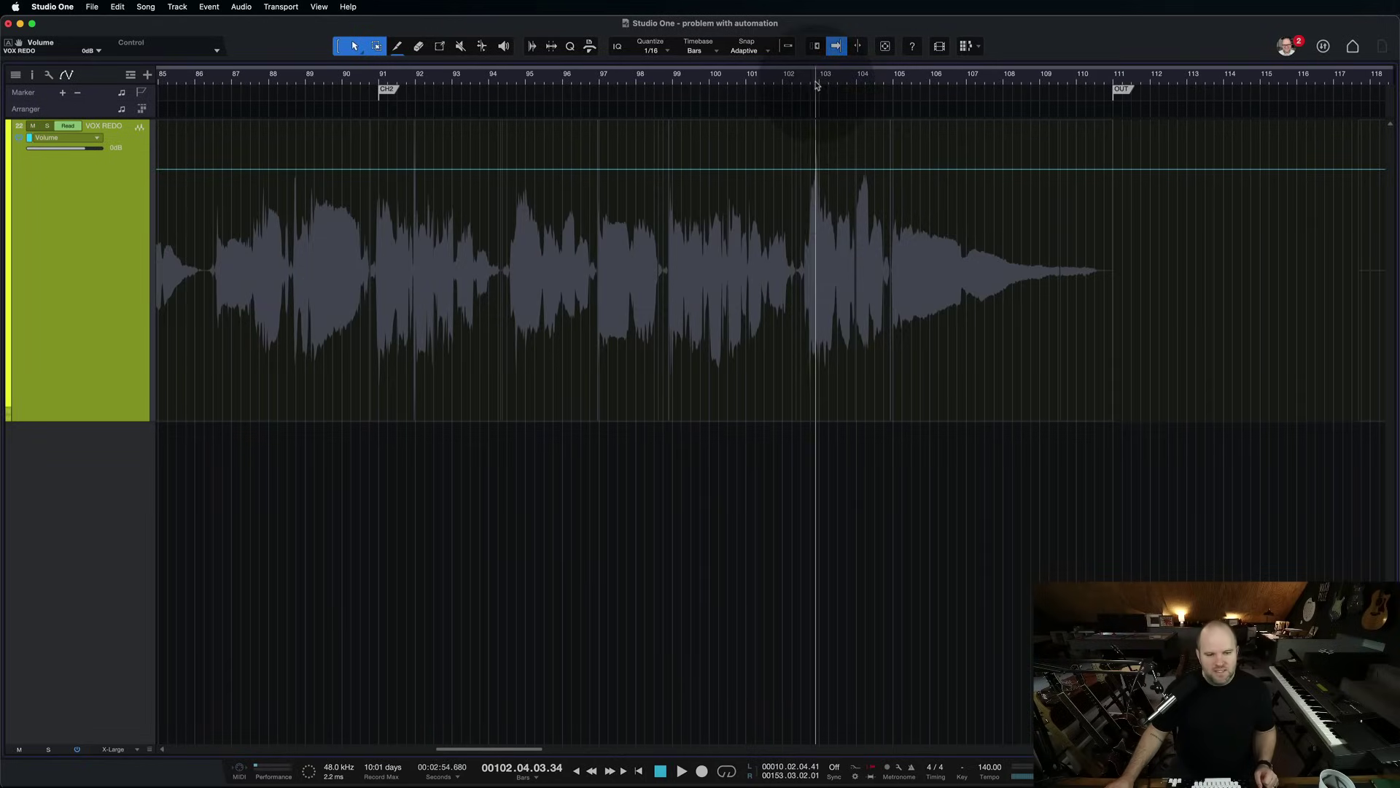
{"action": "scroll", "coordinate": [821, 182], "scroll_direction": "up", "scroll_amount": 4}
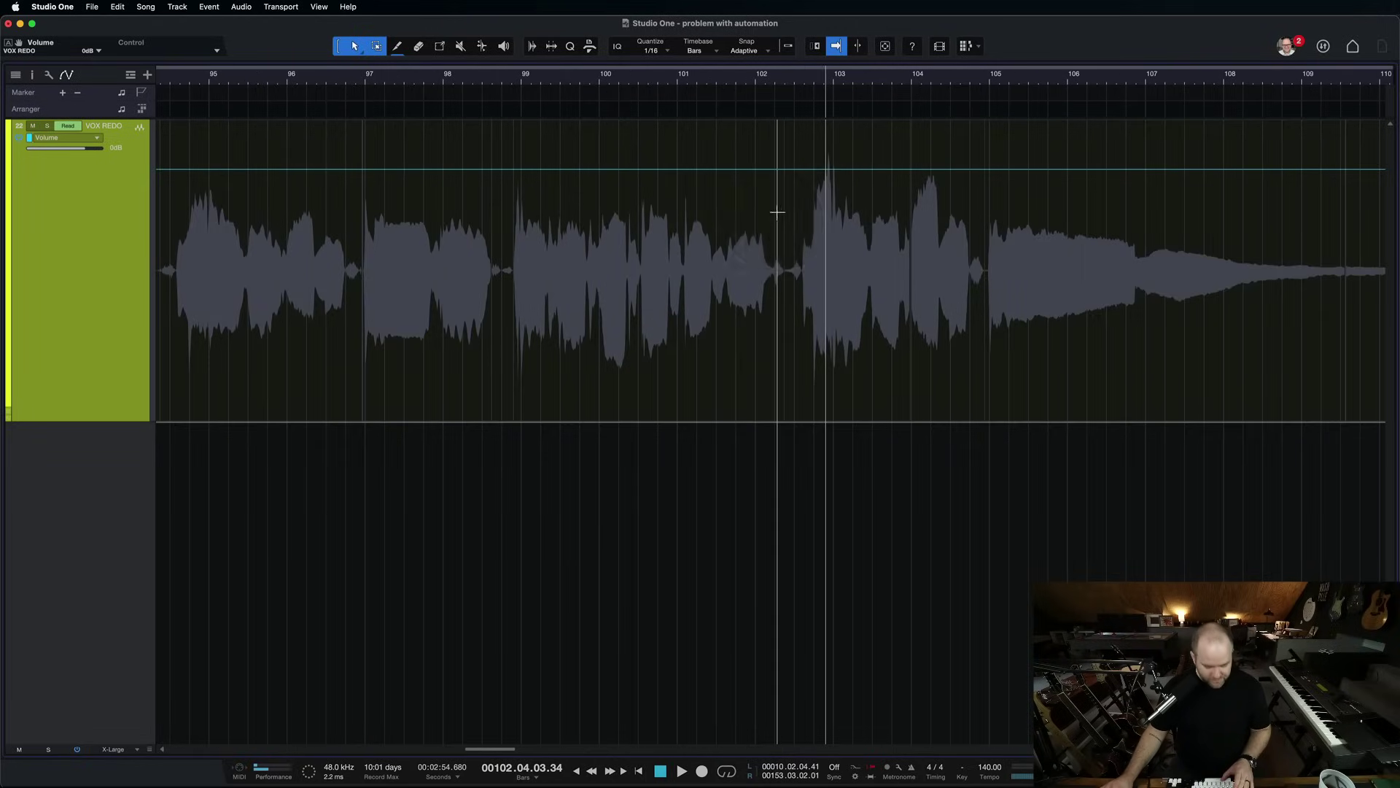
- Reopen the mixer console and reduce its height to give the arrangement more room
{"action": "left_click", "coordinate": [126, 259]}
{"action": "key", "text": "F3"}
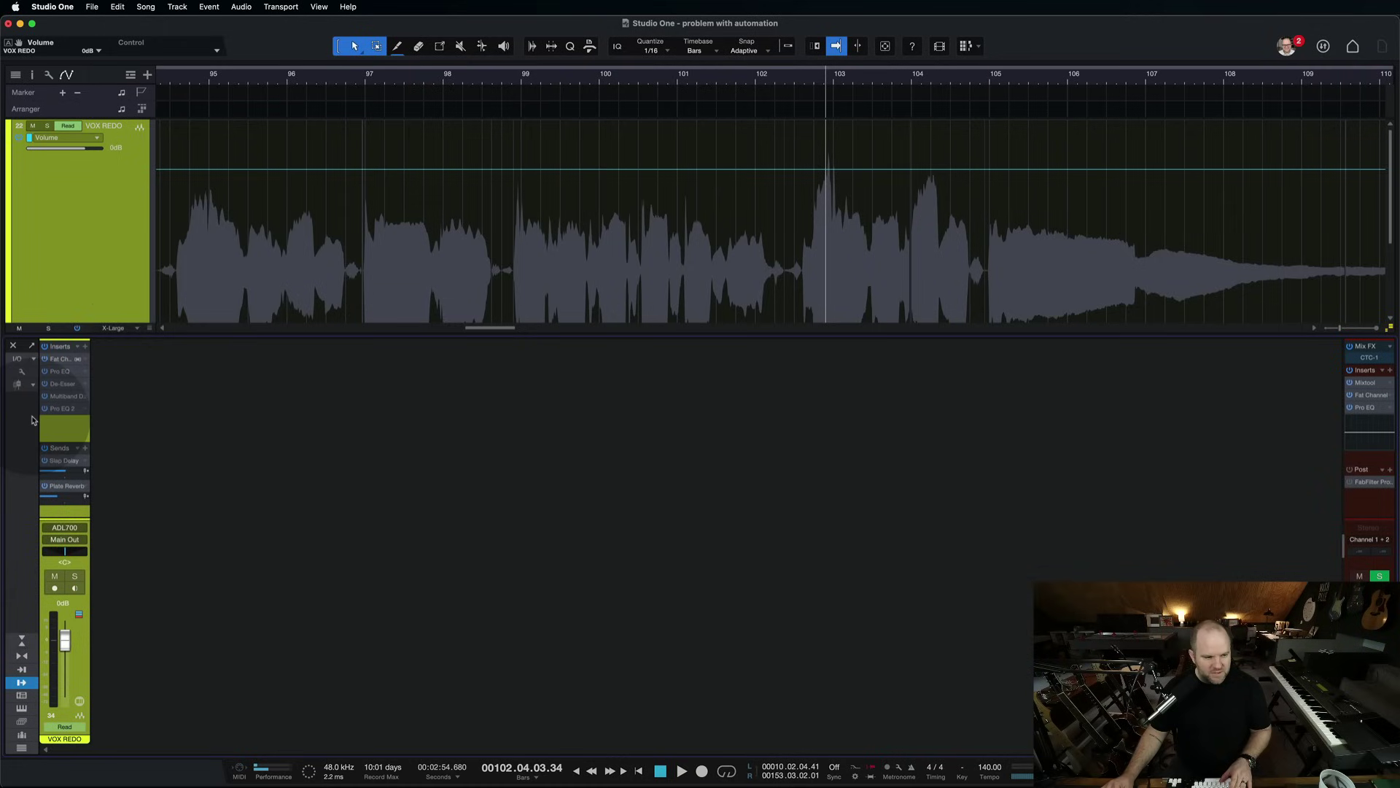
{"action": "left_click", "coordinate": [130, 340]}
{"action": "left_click_drag", "start_coordinate": [133, 337], "coordinate": [134, 414]}
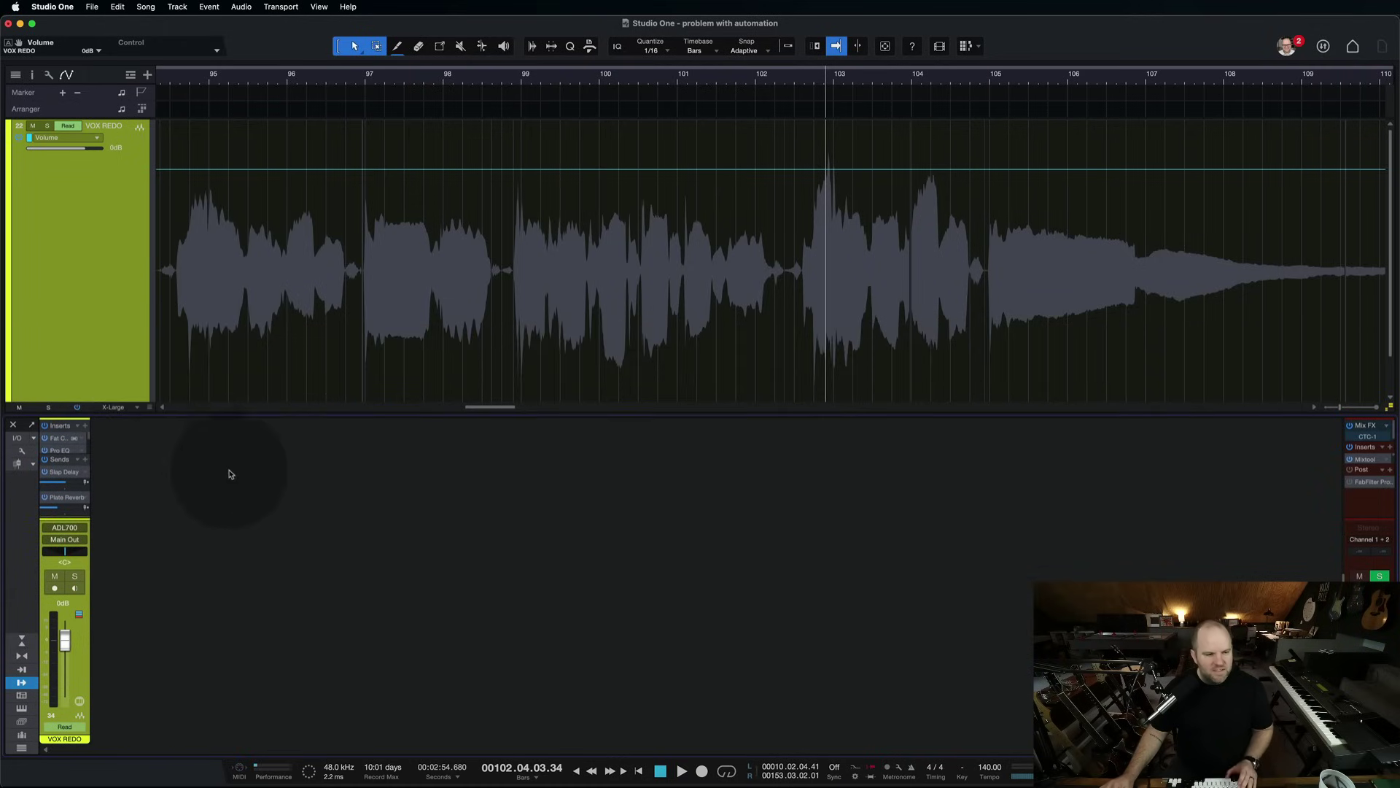
- Try raising the VOX REDO fader to +6.3 dB and +3.2 dB during playback from bar 102 with automation on Read
{"action": "key", "text": "space"}
{"action": "left_click_drag", "start_coordinate": [65, 639], "coordinate": [65, 632]}
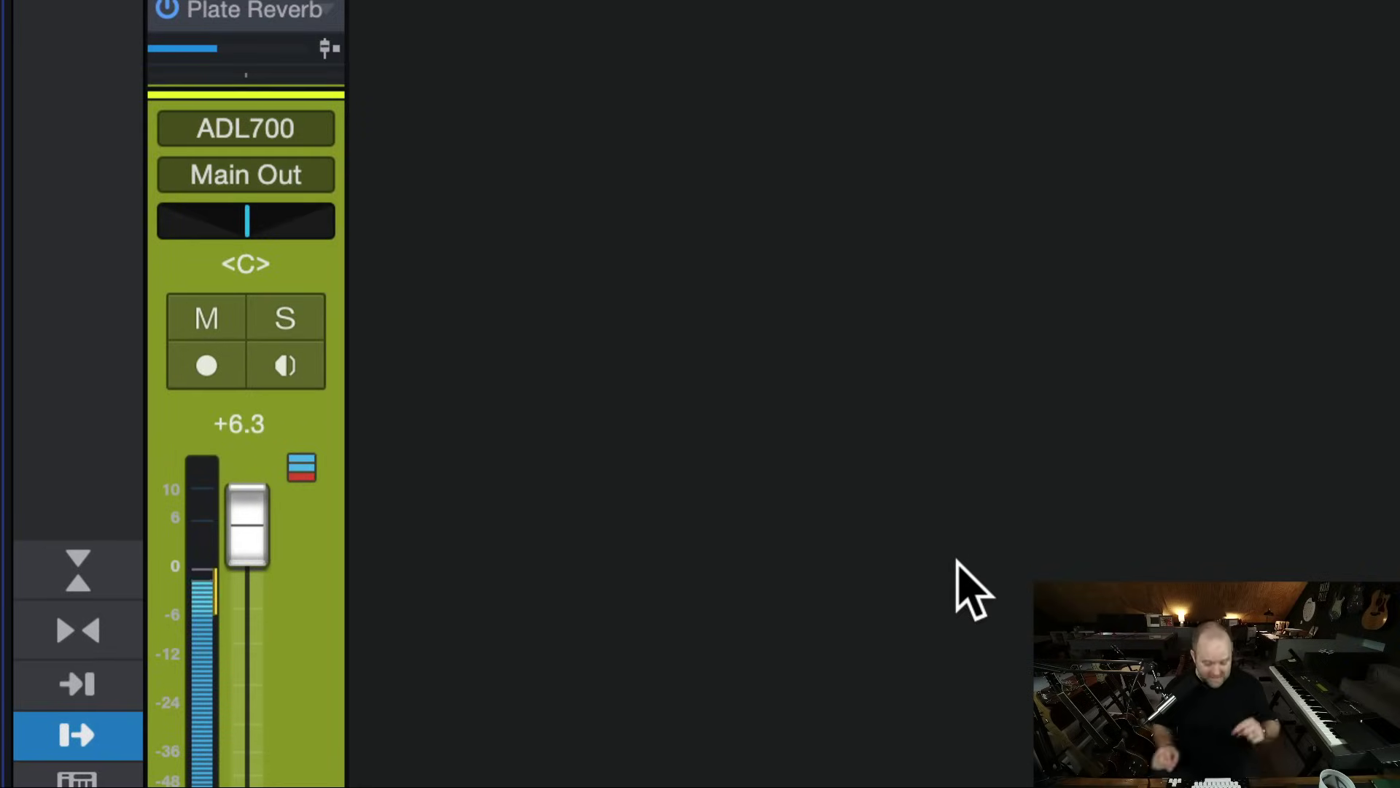
{"action": "key", "text": "ctrl+z"}
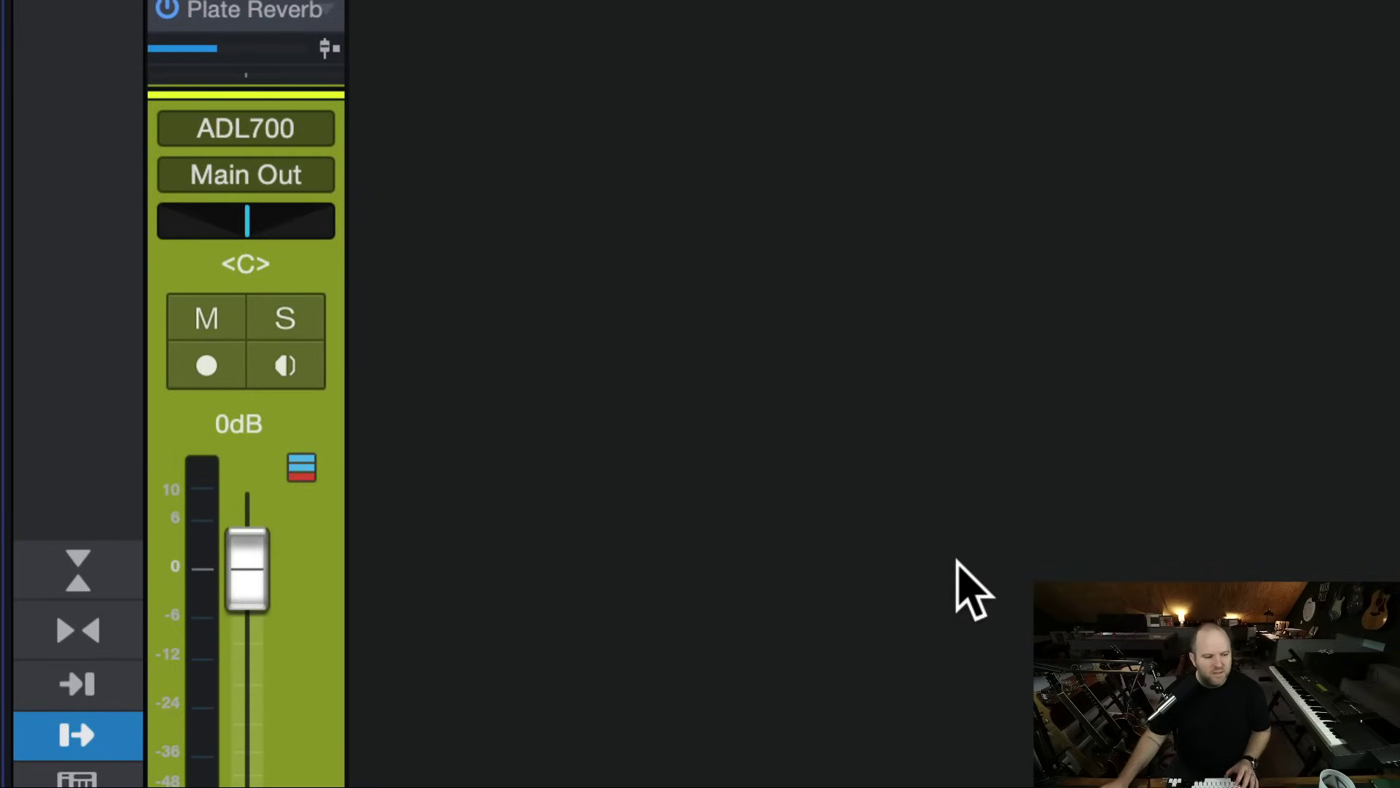
{"action": "left_click_drag", "start_coordinate": [262, 568], "coordinate": [263, 542]}
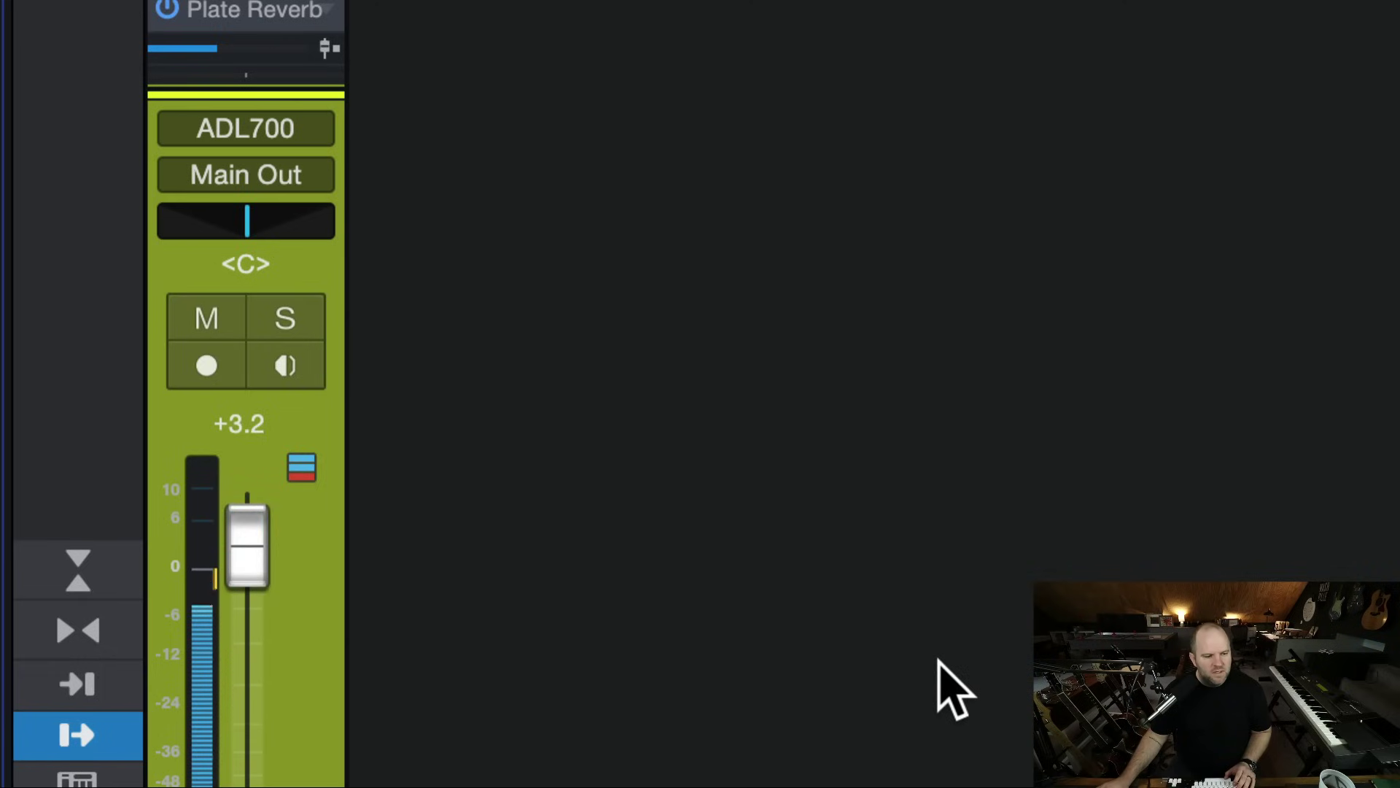
{"action": "key", "text": "ctrl+z"}
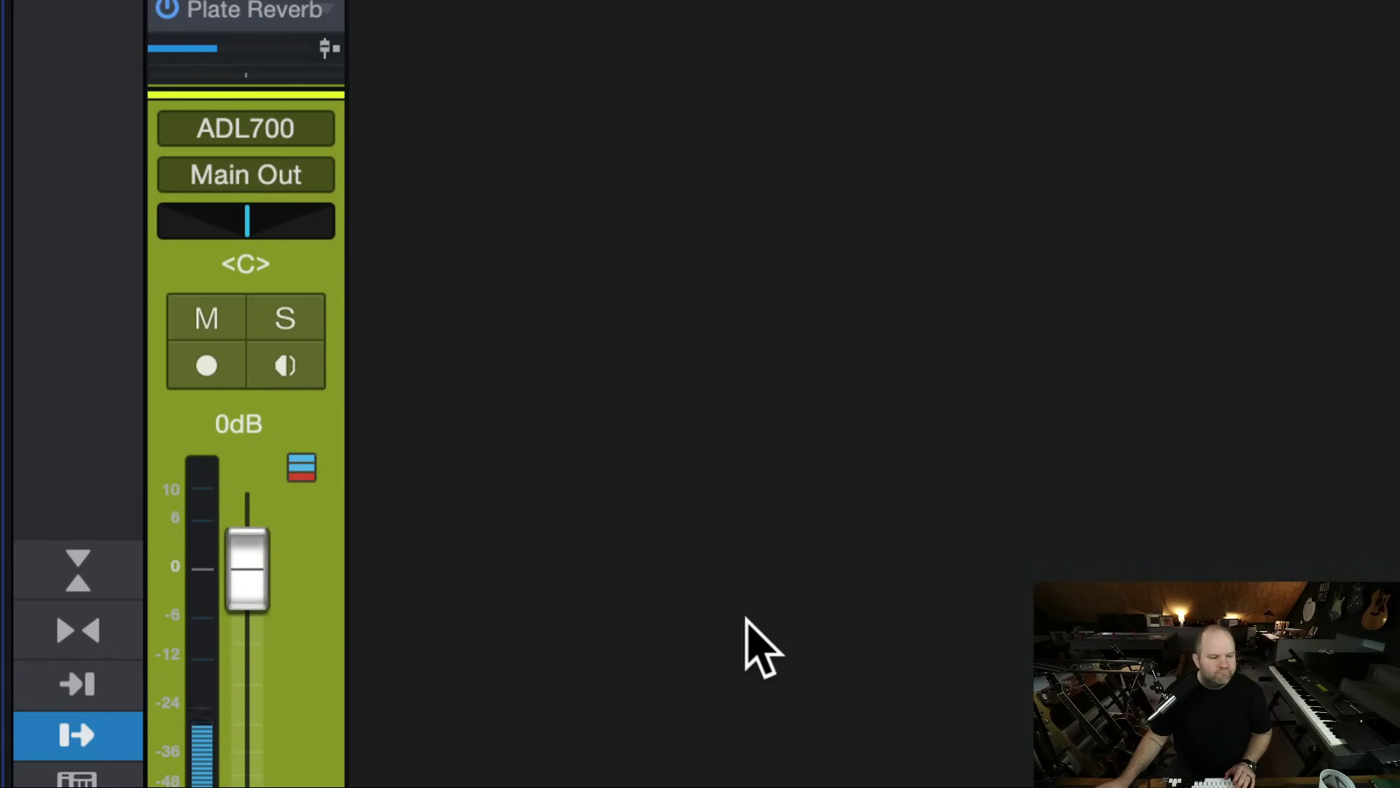
{"action": "left_click_drag", "start_coordinate": [238, 560], "coordinate": [235, 516]}
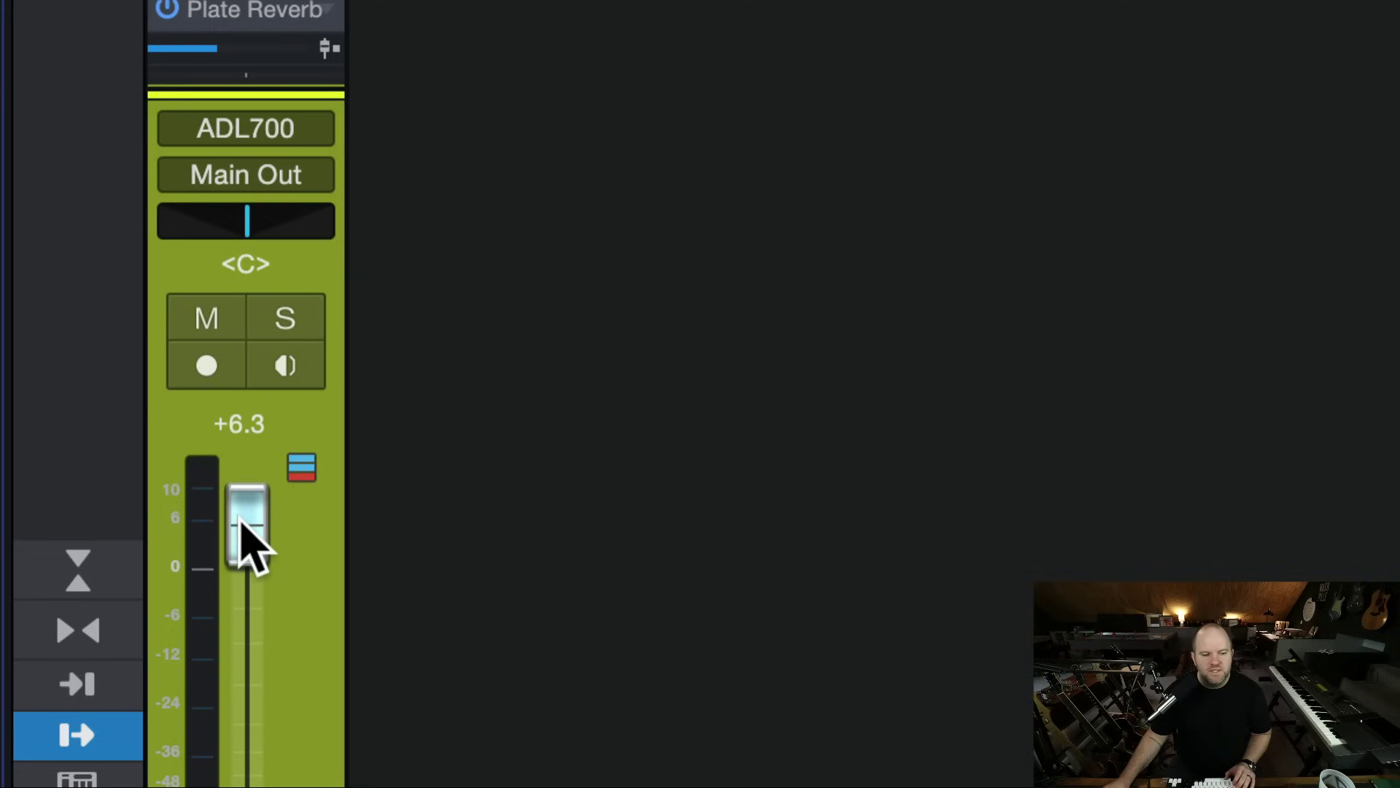
{"action": "key", "text": "ctrl+z"}
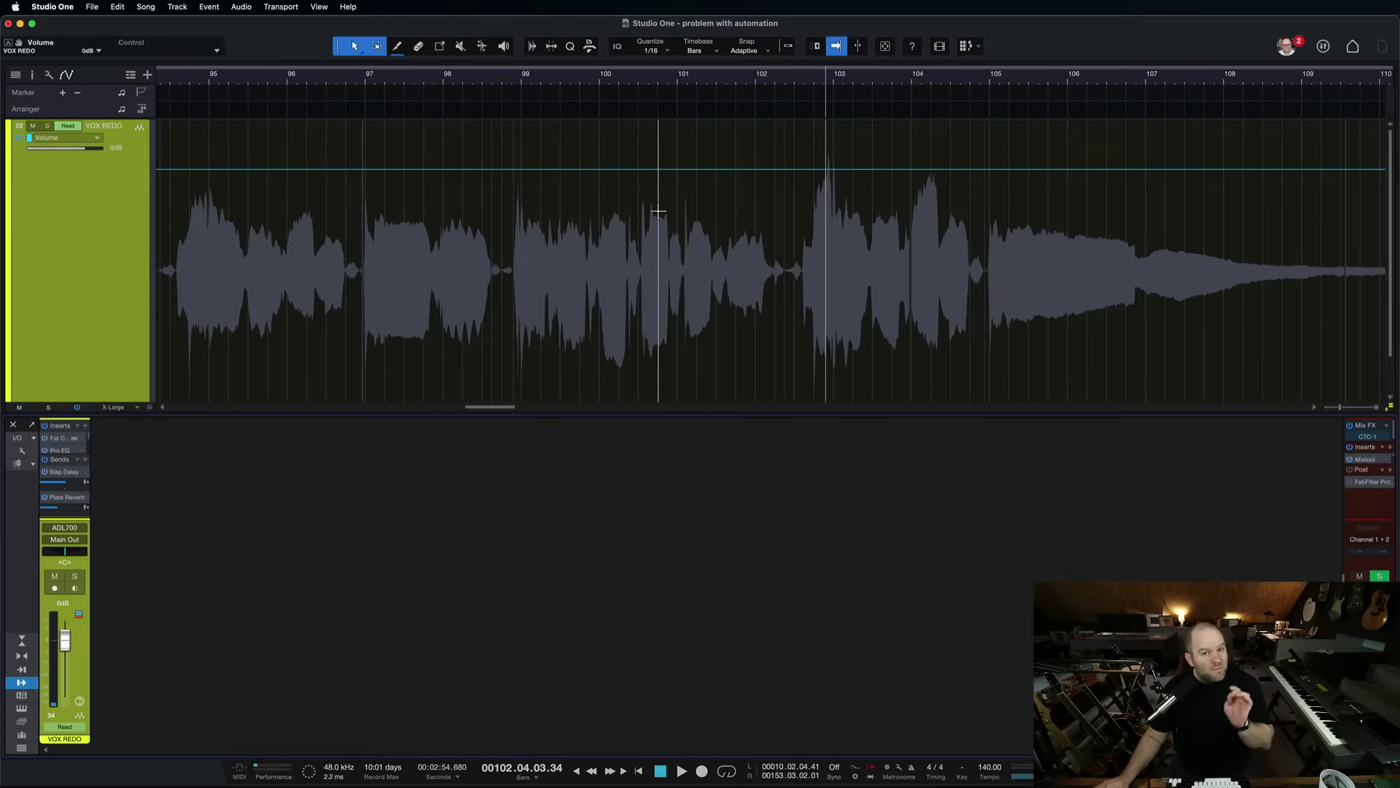
- Examine the VOX REDO volume automation, comparing the flat line around bar 102 with the recorded curves between bars 66 and 80
{"action": "scroll", "coordinate": [659, 211], "scroll_direction": "right", "scroll_amount": 5}
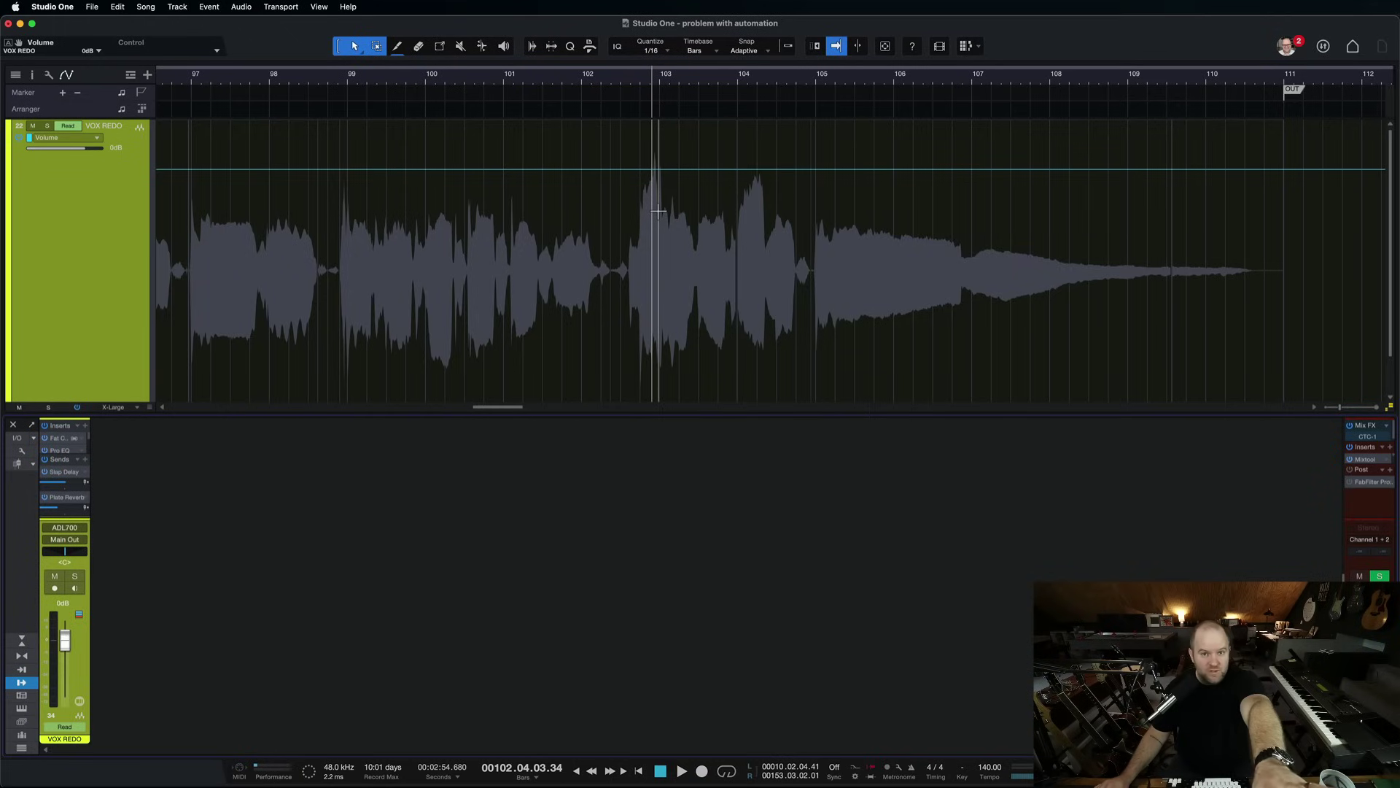
{"action": "scroll", "coordinate": [658, 211], "scroll_direction": "left", "scroll_amount": 2}
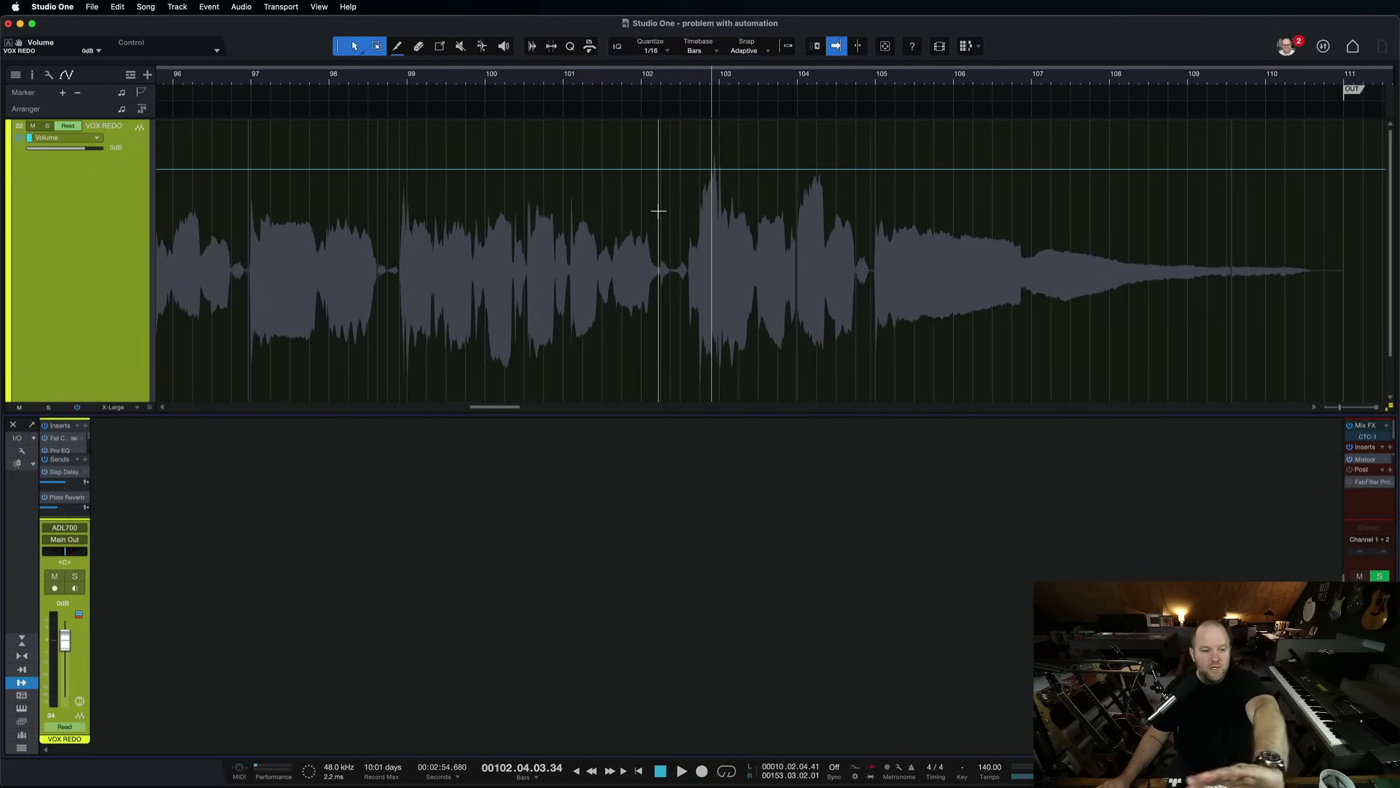
{"action": "scroll", "coordinate": [659, 211], "scroll_direction": "left", "scroll_amount": 20}
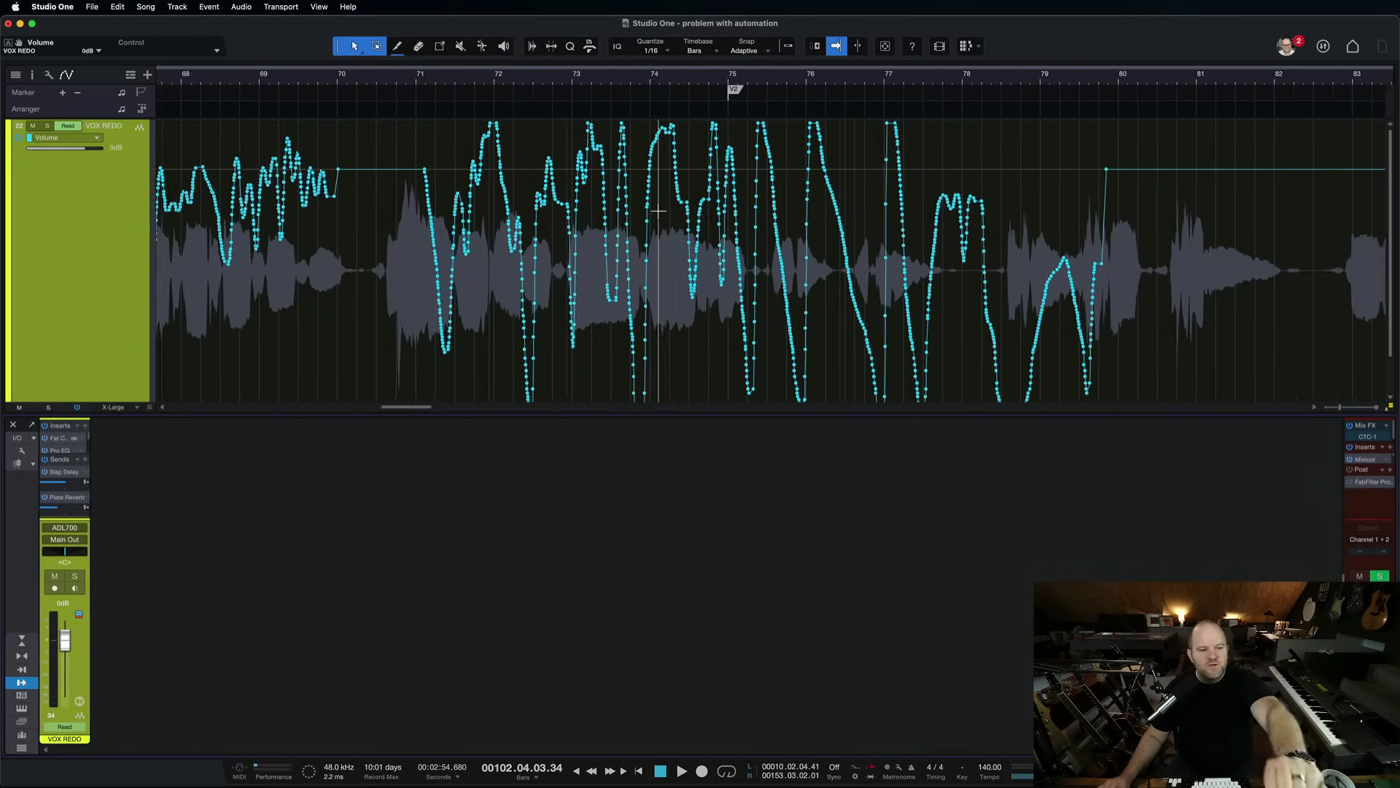
{"action": "scroll", "coordinate": [659, 211], "scroll_direction": "left", "scroll_amount": 3}
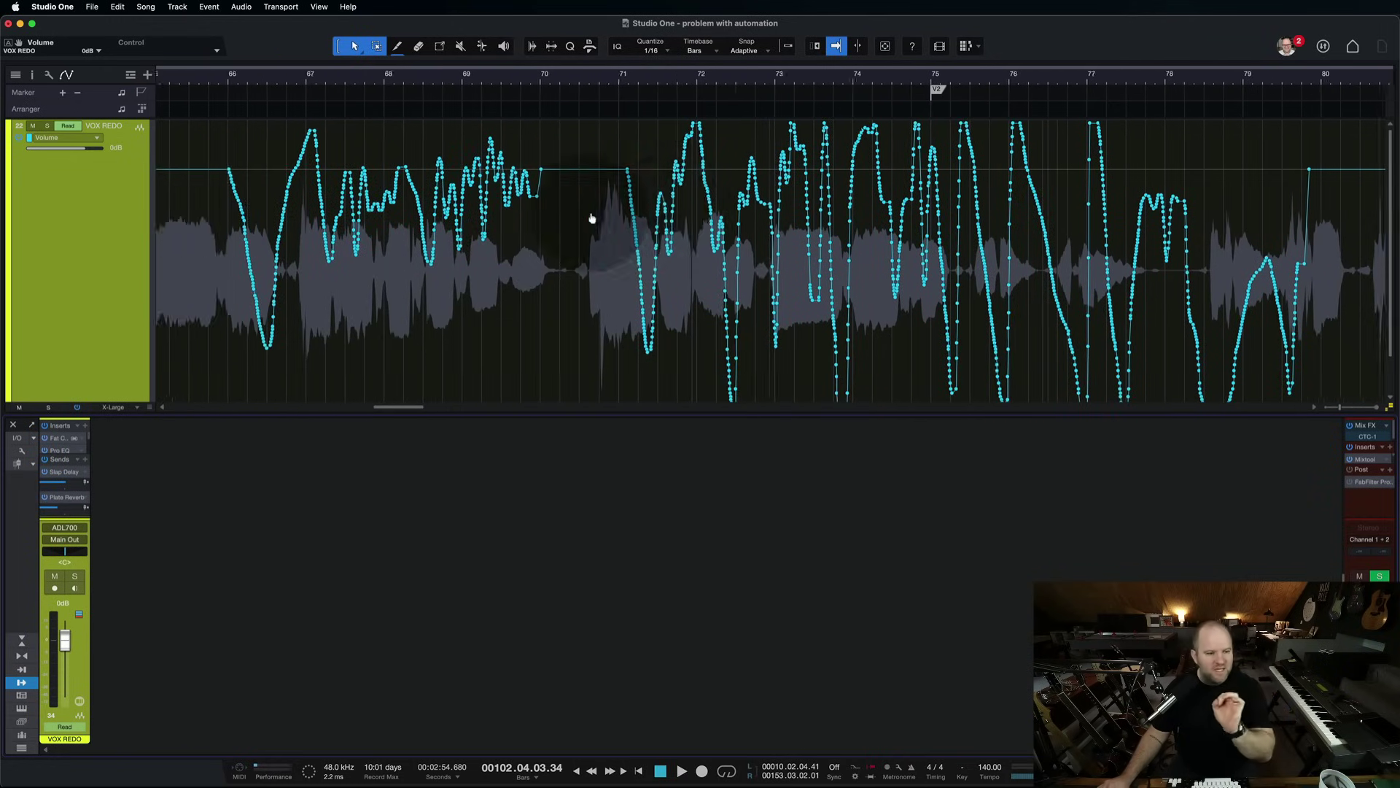
{"action": "scroll", "coordinate": [593, 219], "scroll_direction": "left", "scroll_amount": 6}
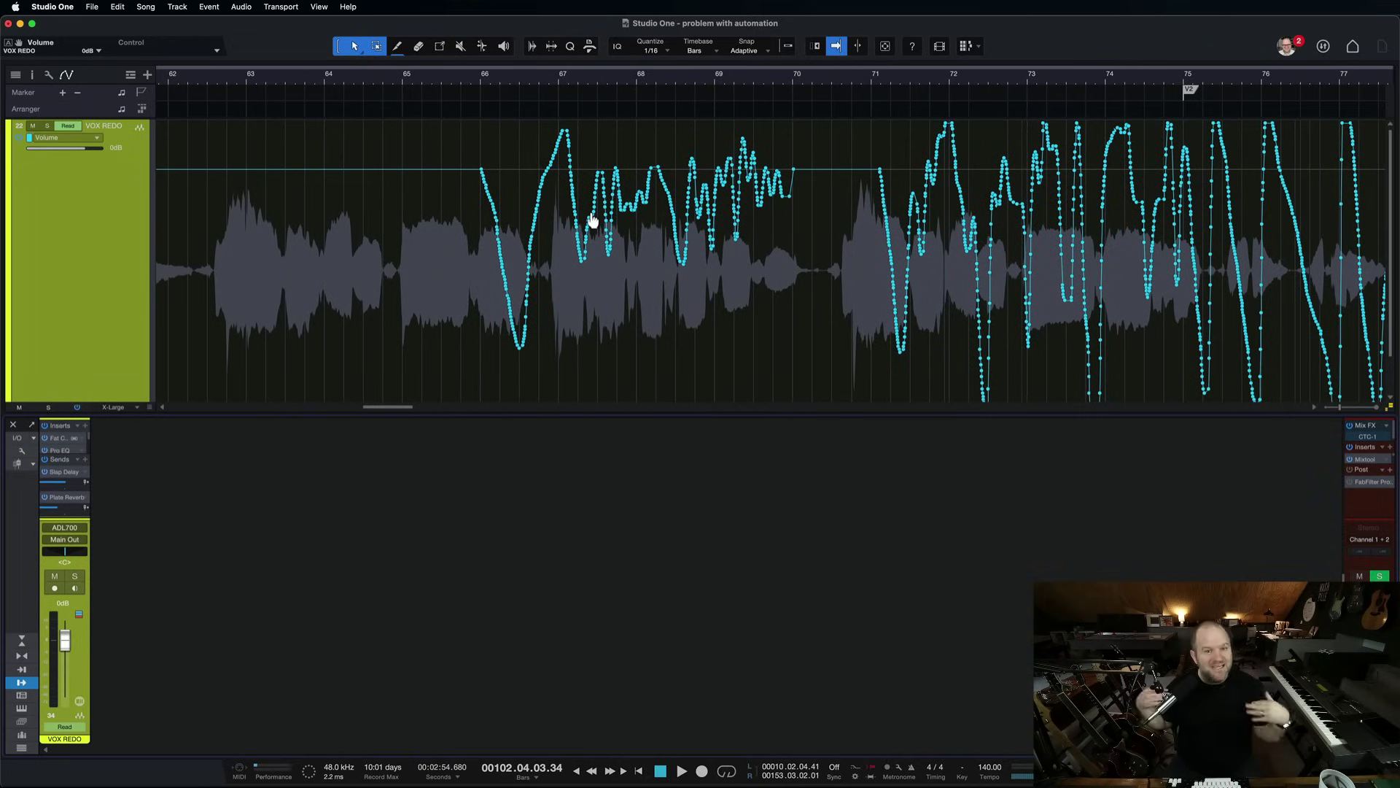
{"action": "left_click_drag", "start_coordinate": [473, 219], "coordinate": [262, 219]}
{"action": "scroll", "coordinate": [563, 275], "scroll_direction": "right", "scroll_amount": 15}
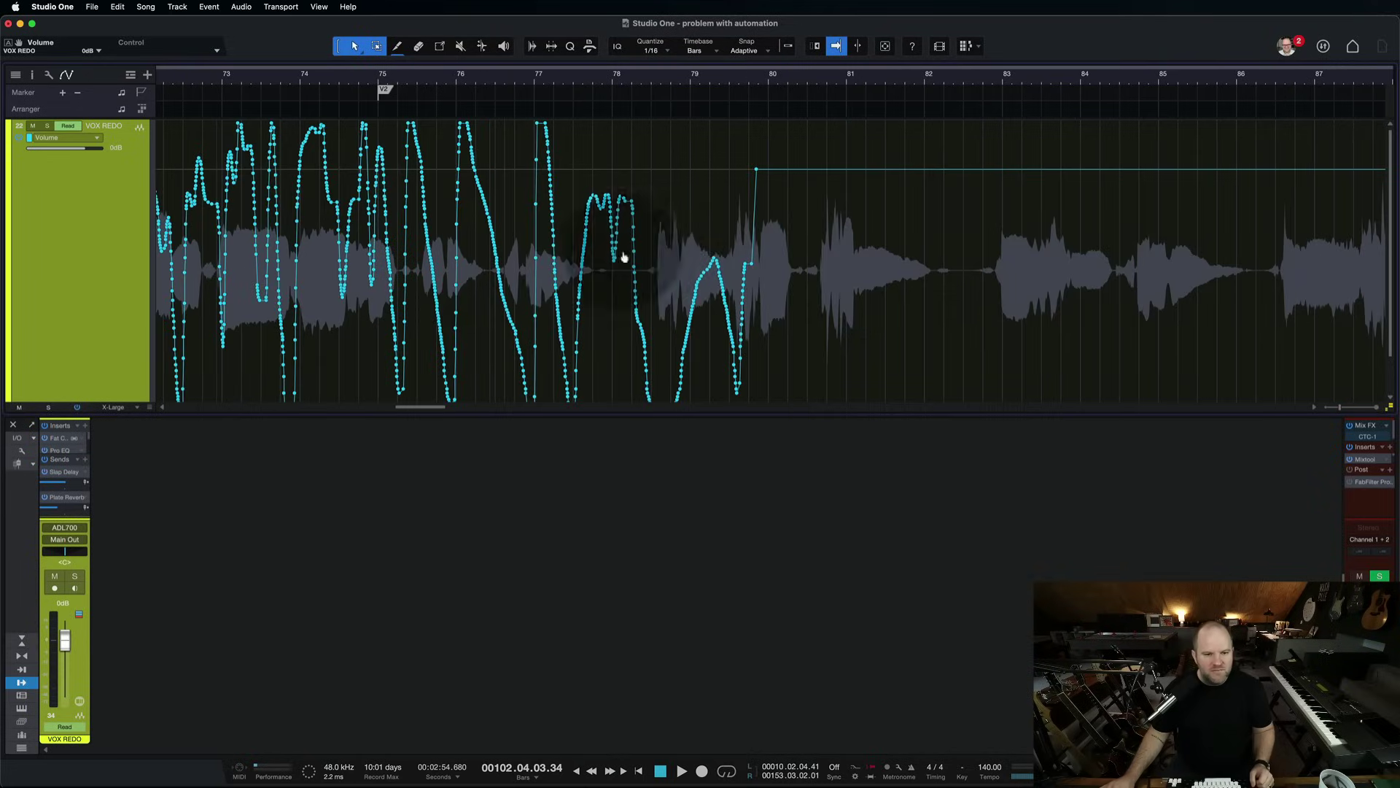
- Select a range on the VOX REDO volume automation lane from just after bar 80 to about the middle of bar 82
{"action": "left_click_drag", "start_coordinate": [788, 248], "coordinate": [945, 252]}
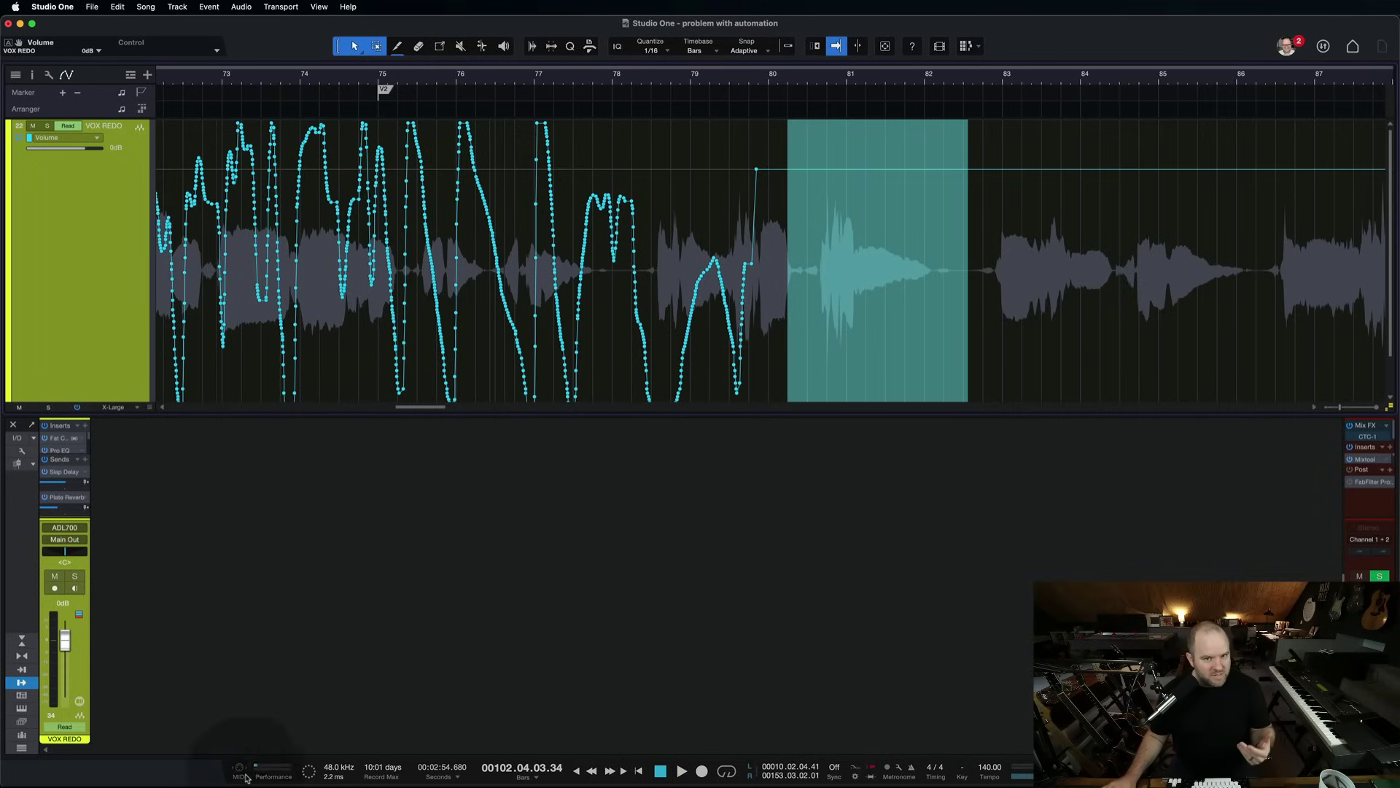
{"action": "left_click", "coordinate": [640, 499]}
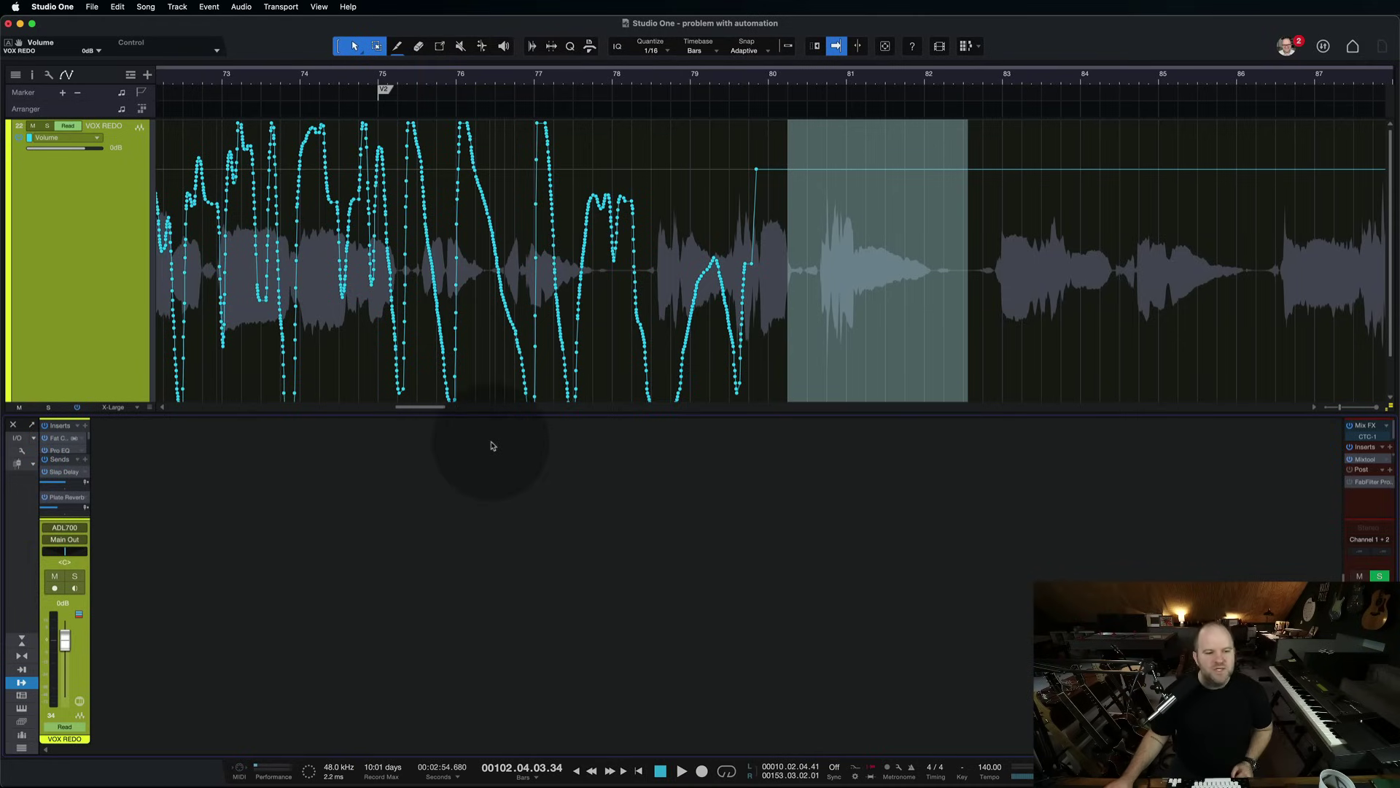
{"action": "scroll", "coordinate": [423, 314], "scroll_direction": "down", "scroll_amount": 8}
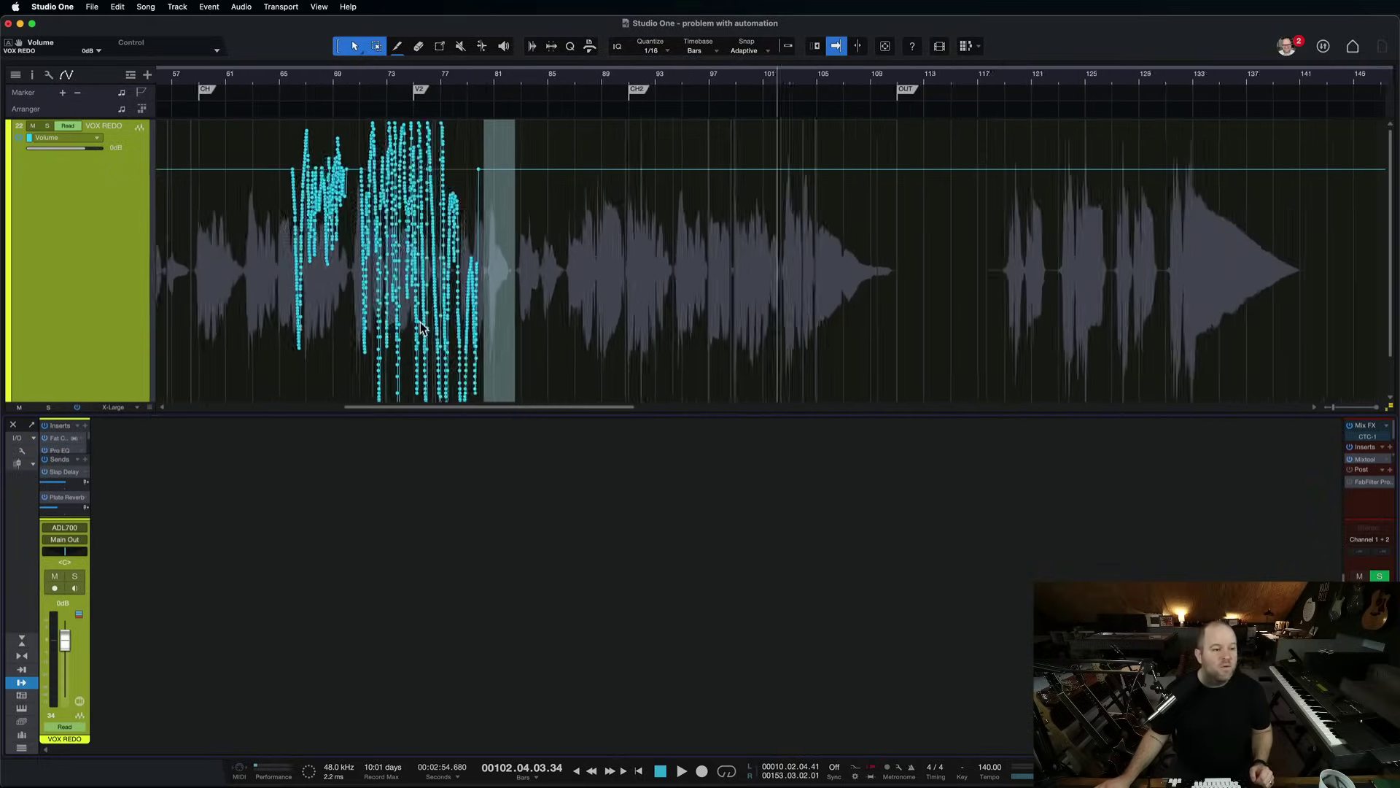
- Hide the automation view and split the VOX REDO vocal event between bars 86 and 87, just ahead of the phrase leading into CH2
{"action": "scroll", "coordinate": [422, 328], "scroll_direction": "down", "scroll_amount": 1}
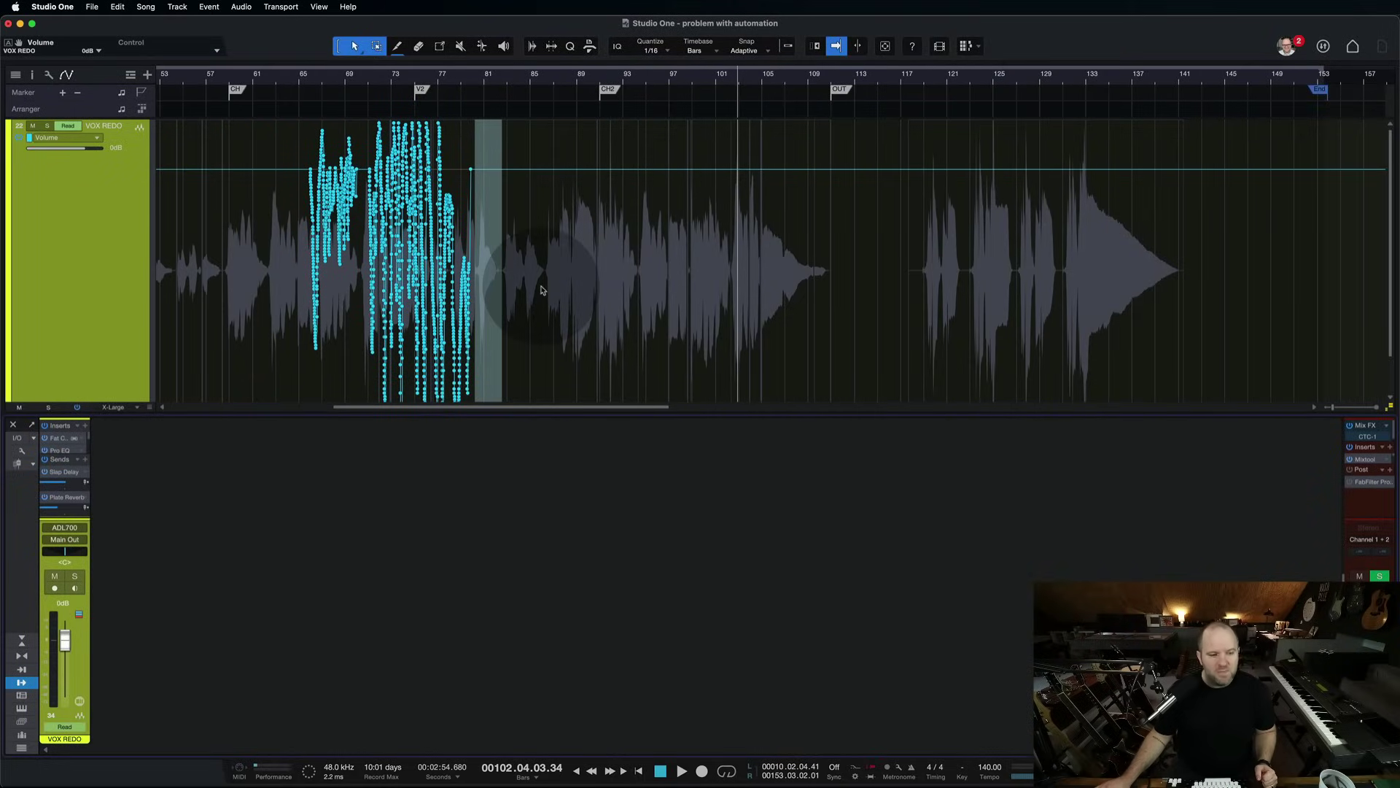
{"action": "left_click", "coordinate": [572, 278]}
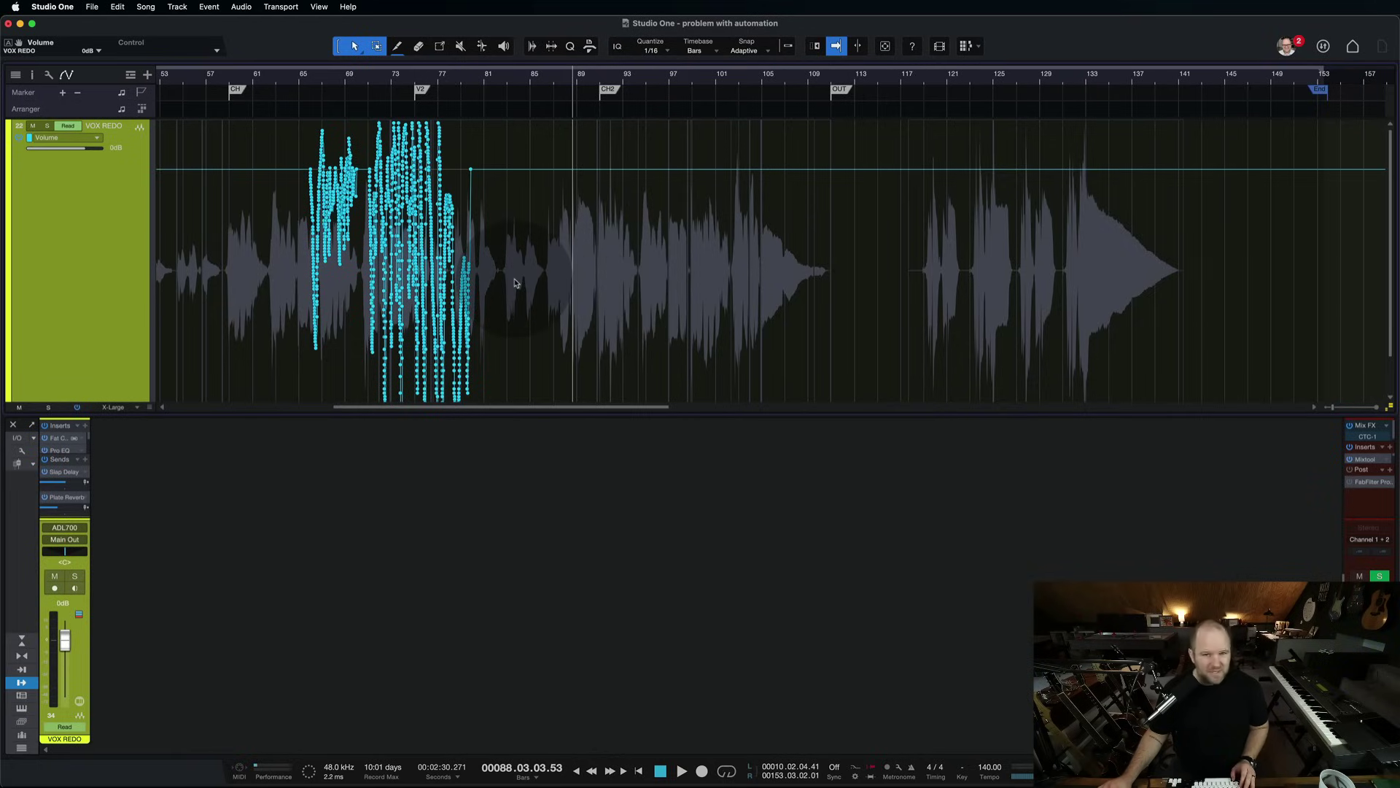
{"action": "key", "text": "a"}
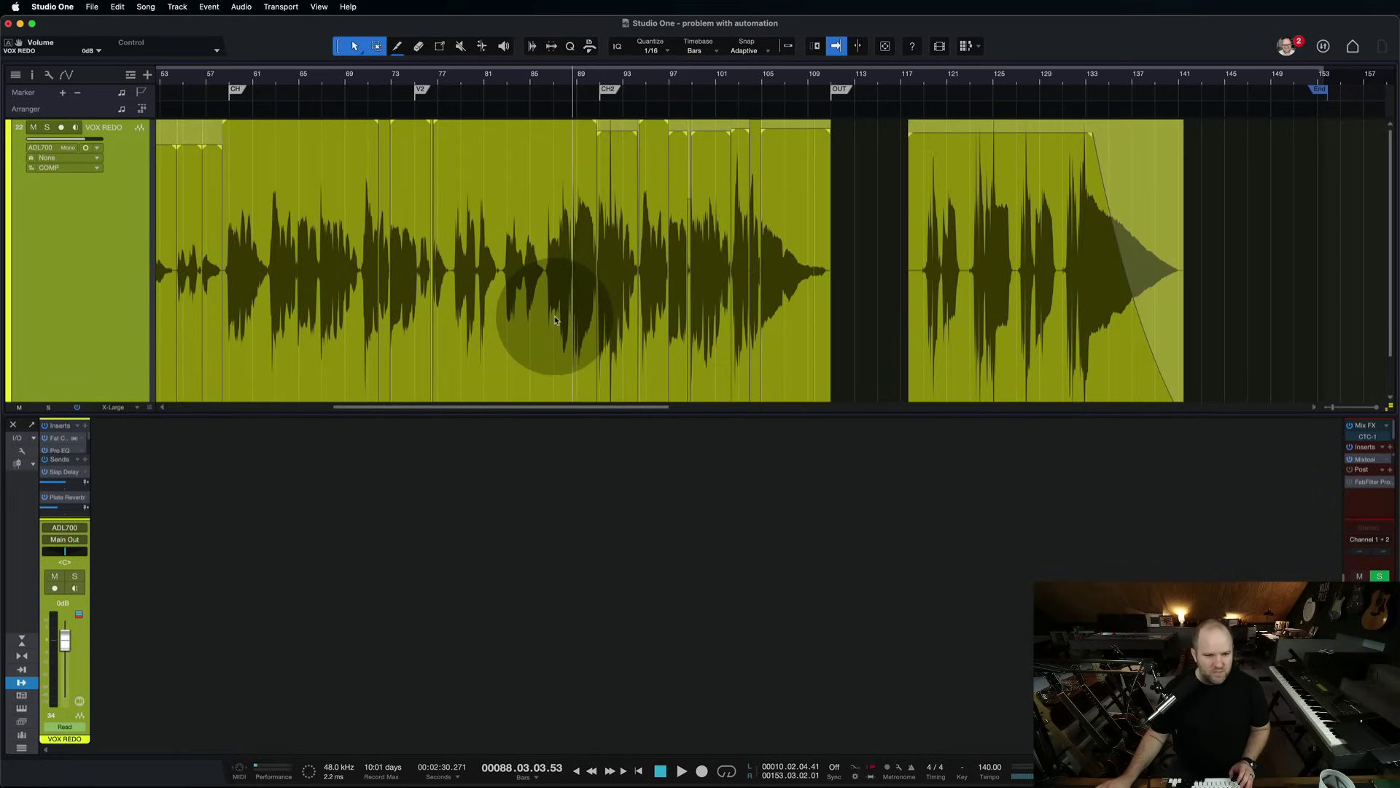
{"action": "scroll", "coordinate": [555, 316], "scroll_direction": "up", "scroll_amount": 6}
{"action": "left_click", "coordinate": [686, 317]}
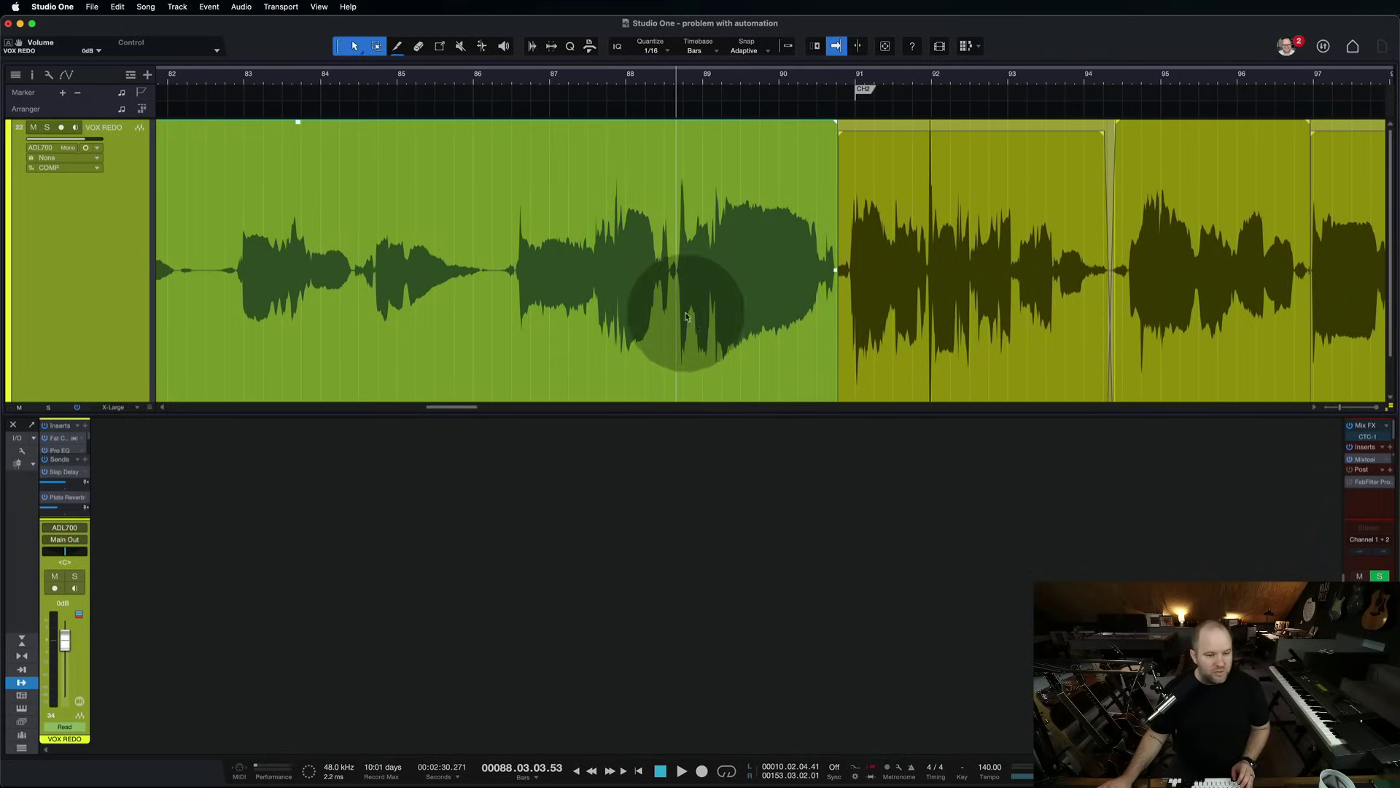
{"action": "left_click", "coordinate": [509, 223], "text": "alt"}
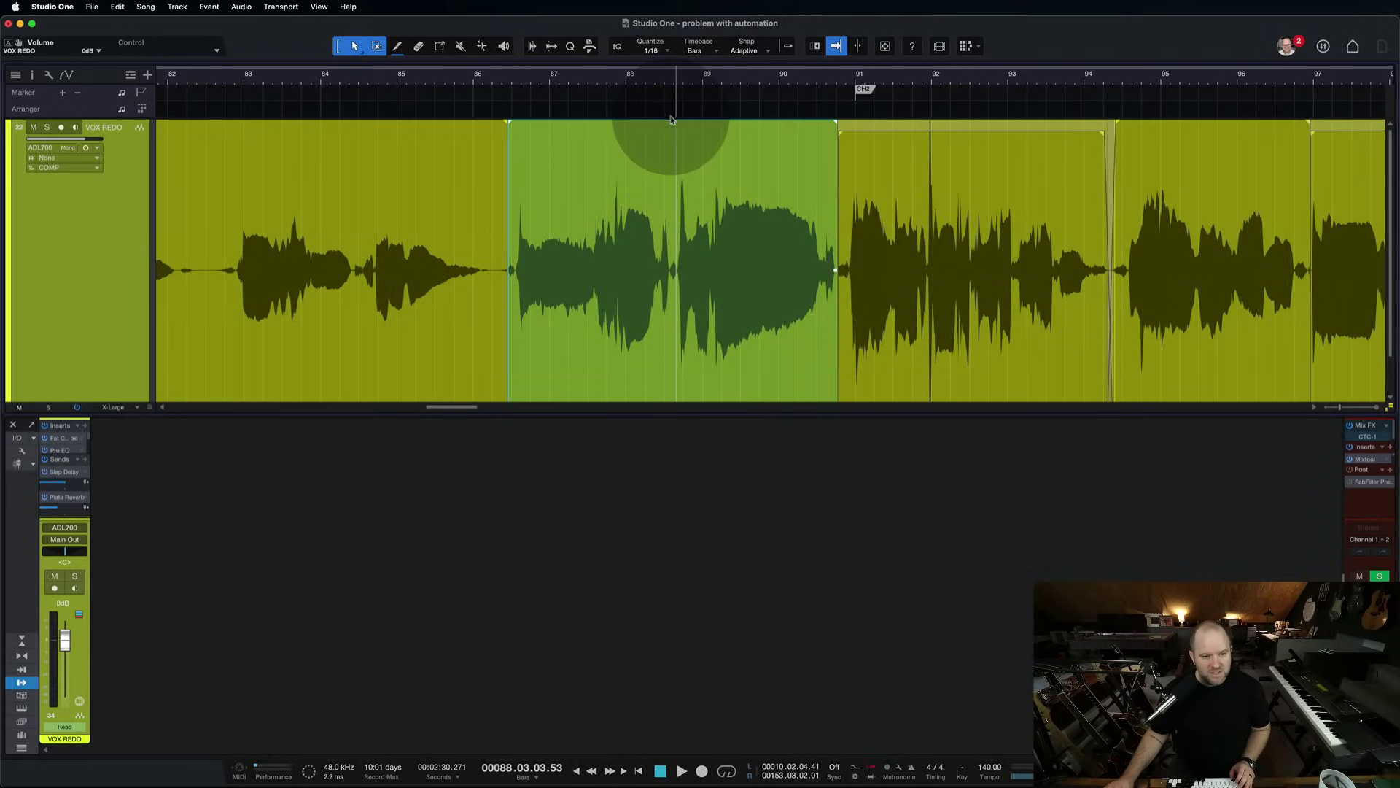
- Try the event volume handle on the split vocal event and enable its gain envelope
{"action": "left_click_drag", "start_coordinate": [674, 125], "coordinate": [618, 132]}
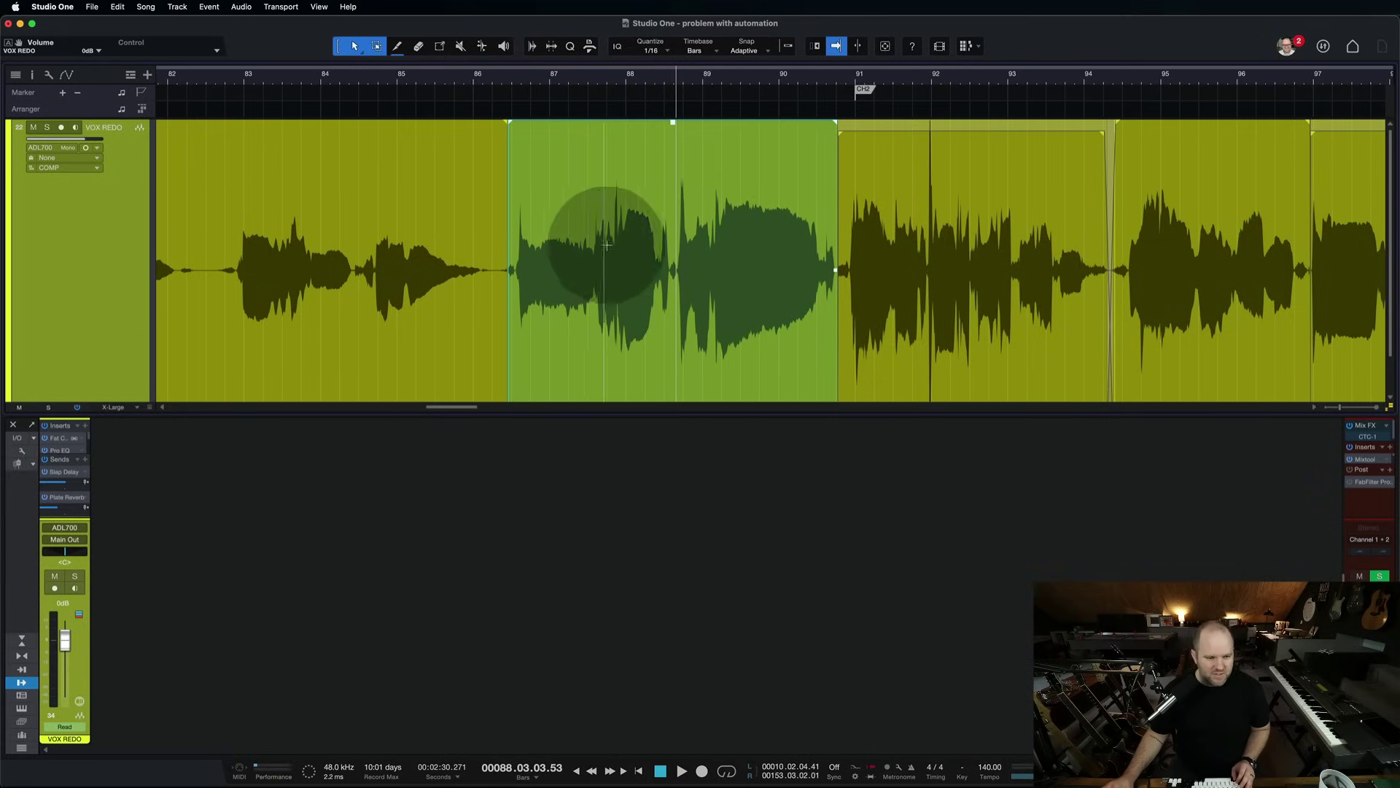
{"action": "right_click", "coordinate": [576, 287]}
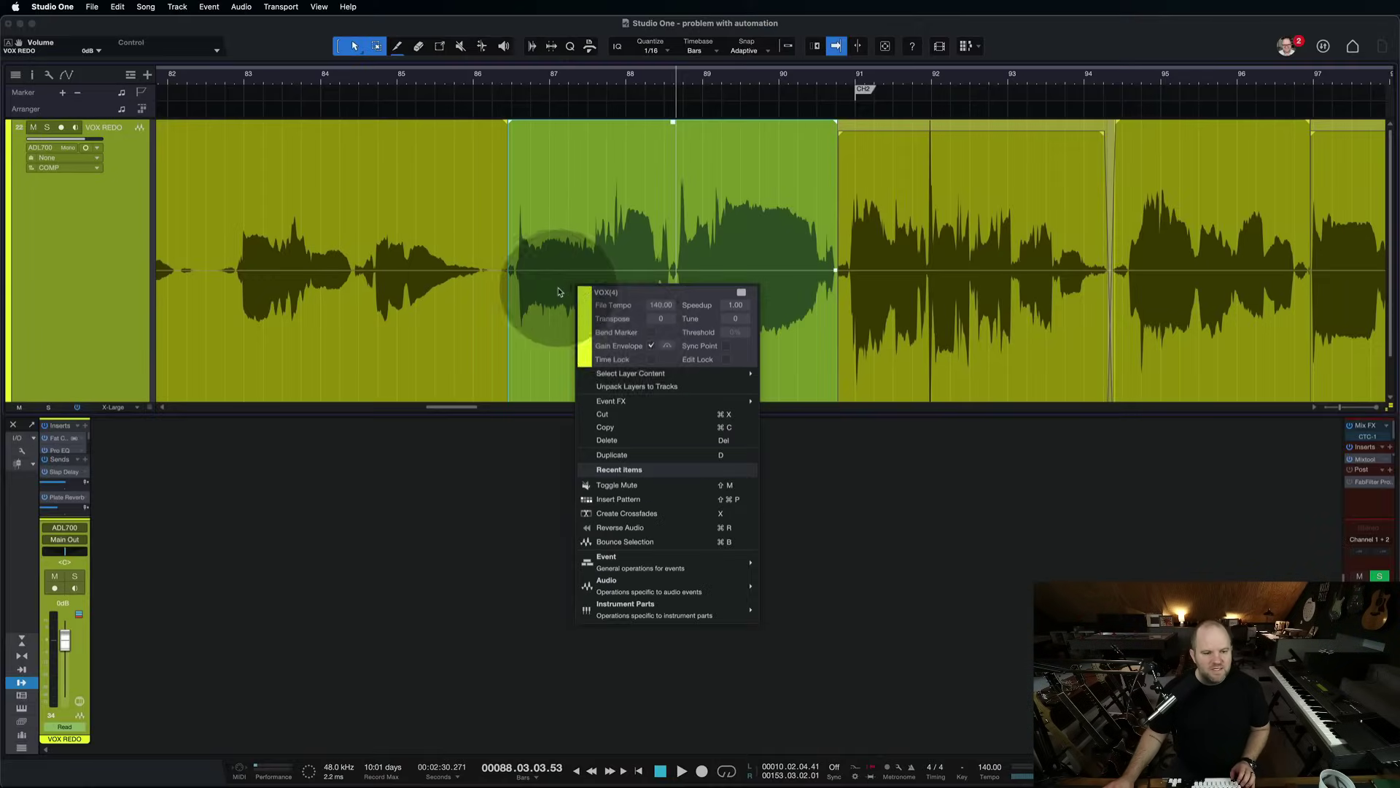
{"action": "left_click", "coordinate": [550, 292]}
- Draw gain envelope points on the split vocal event from about bar 86.4 to 87.3, with alternating boosts and cuts
{"action": "scroll", "coordinate": [550, 292], "scroll_direction": "up", "scroll_amount": 5}
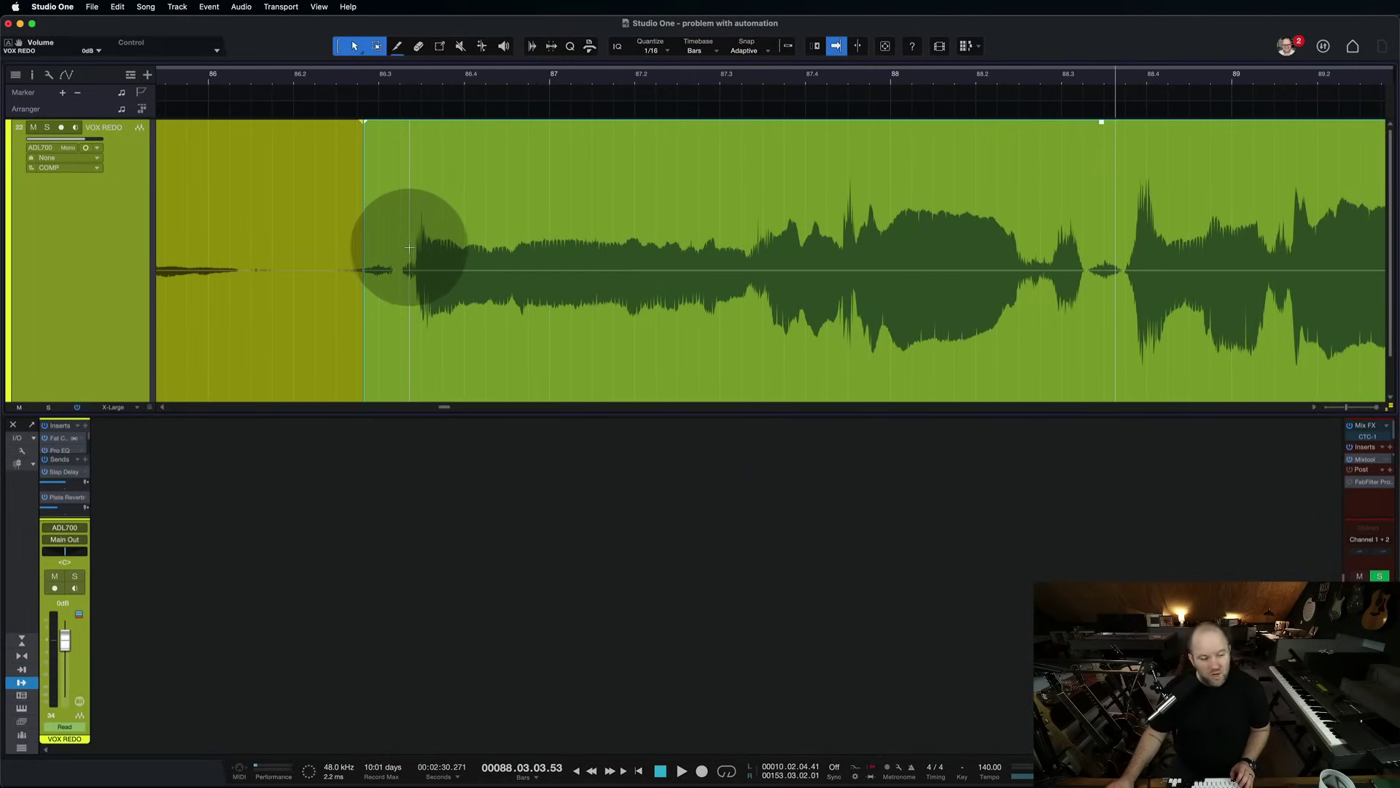
{"action": "left_click_drag", "start_coordinate": [414, 248], "coordinate": [952, 286]}
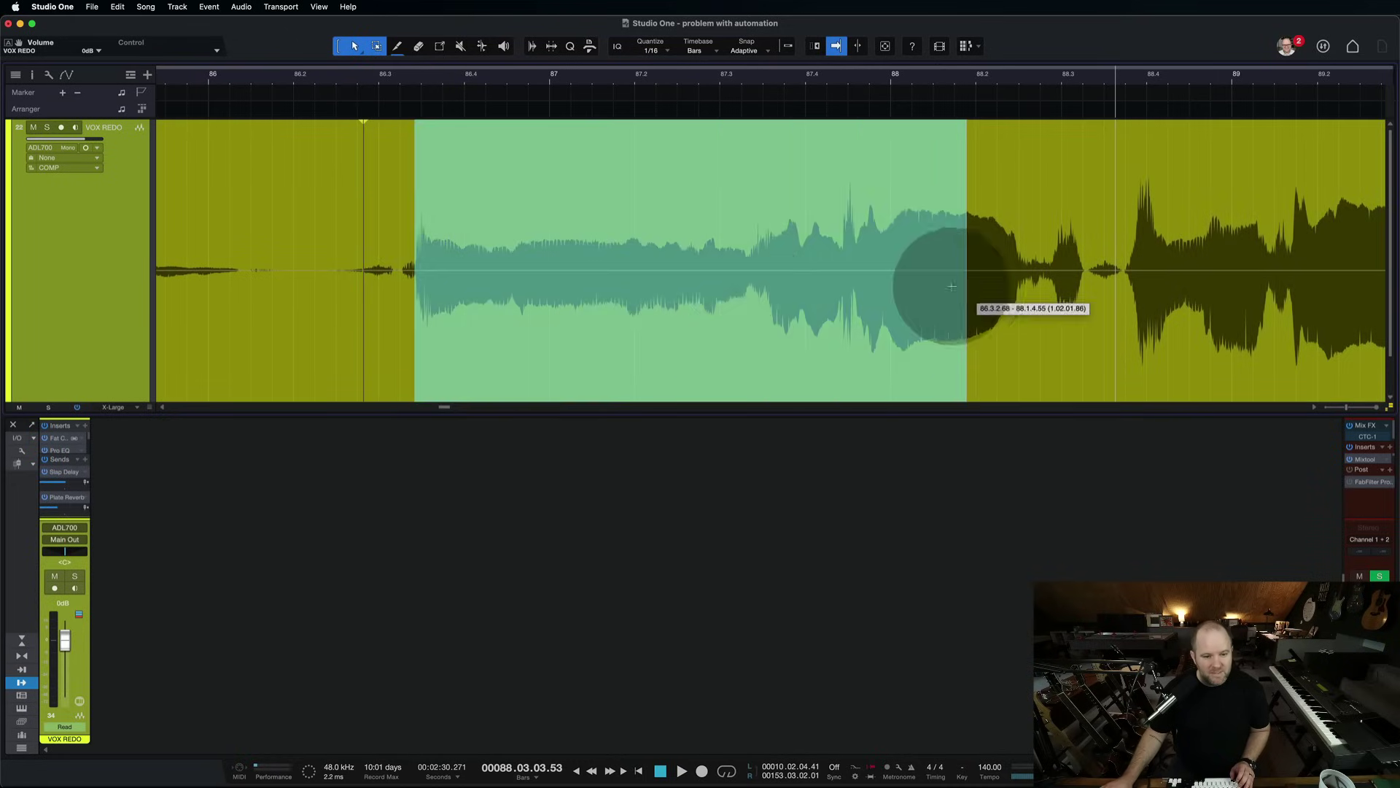
{"action": "left_click_drag", "start_coordinate": [491, 274], "coordinate": [555, 246]}
{"action": "left_click_drag", "start_coordinate": [552, 262], "coordinate": [774, 307]}
{"action": "left_click", "coordinate": [711, 329]}
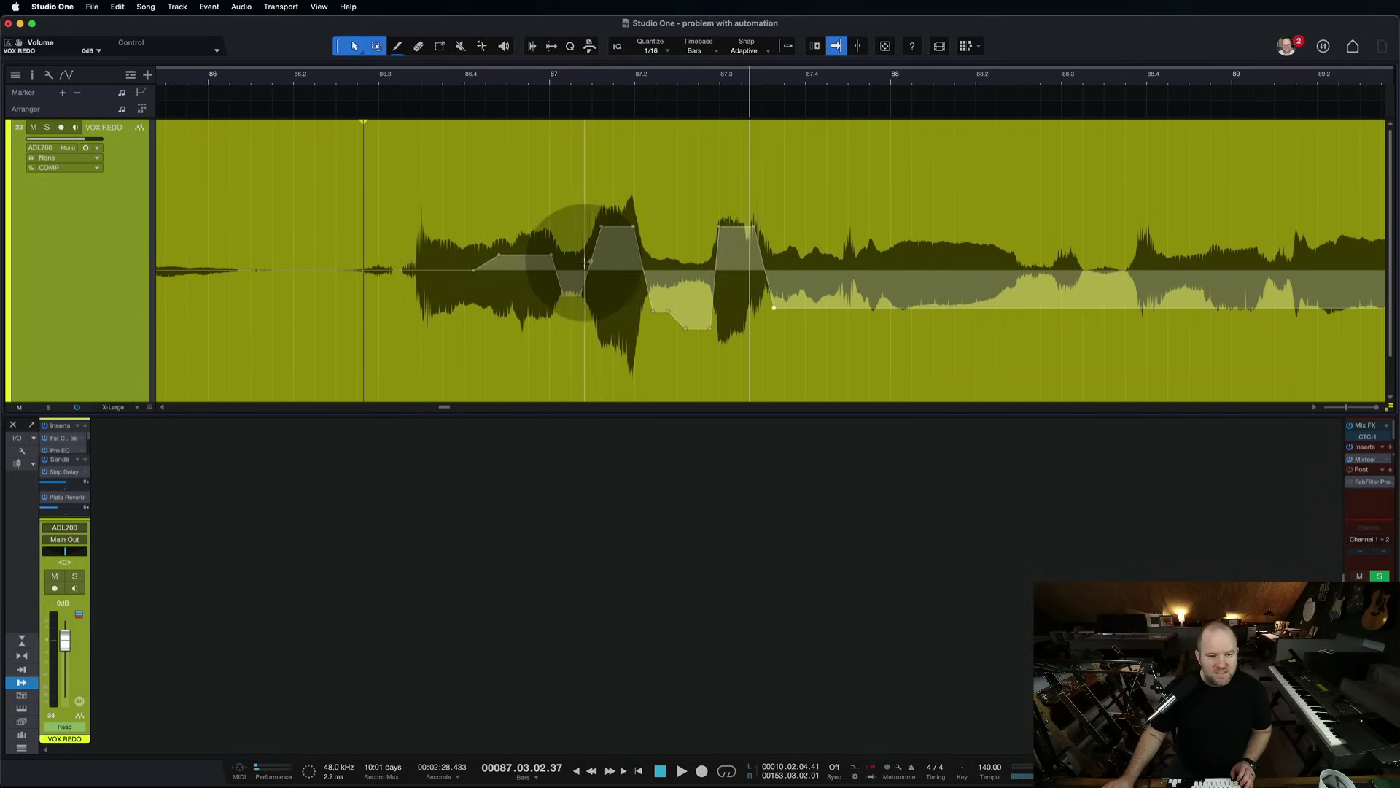
- Examine the event's gain envelope around bar 87 and compare it with the VOX REDO volume automation between bars 71 and 80
{"action": "scroll", "coordinate": [578, 244], "scroll_direction": "up", "scroll_amount": 5}
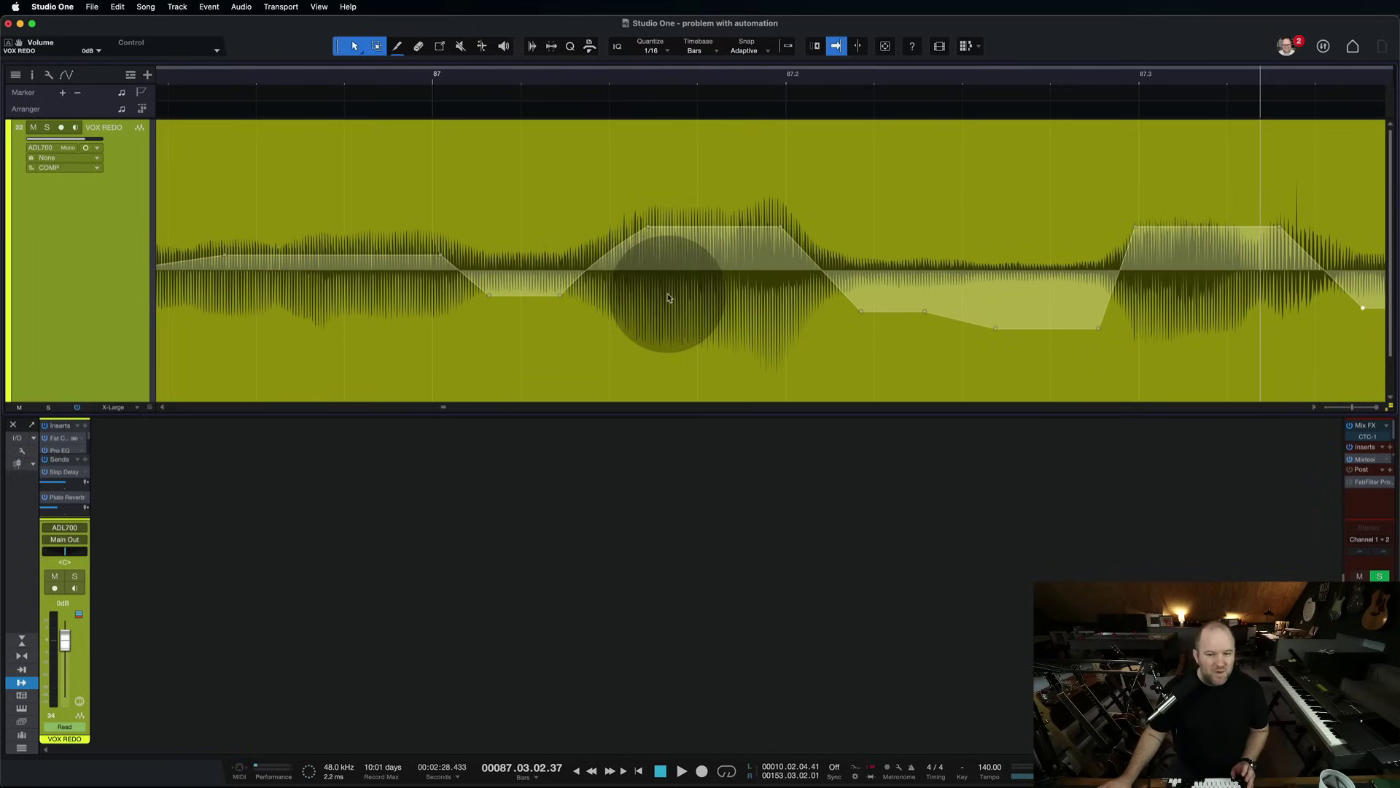
{"action": "scroll", "coordinate": [660, 302], "scroll_direction": "down", "scroll_amount": 5}
{"action": "scroll", "coordinate": [671, 299], "scroll_direction": "down", "scroll_amount": 1}
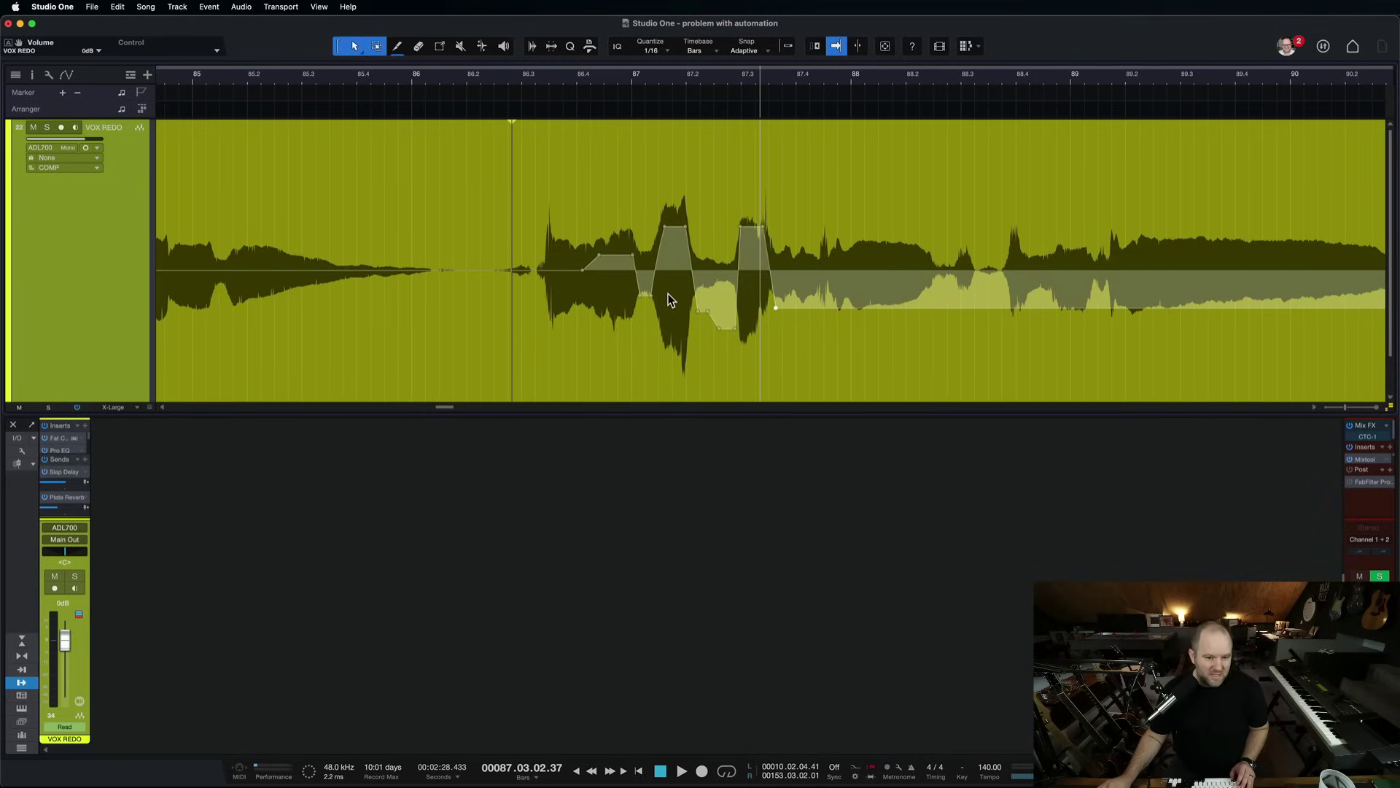
{"action": "scroll", "coordinate": [794, 299], "scroll_direction": "down", "scroll_amount": 3}
{"action": "scroll", "coordinate": [793, 299], "scroll_direction": "up", "scroll_amount": 3}
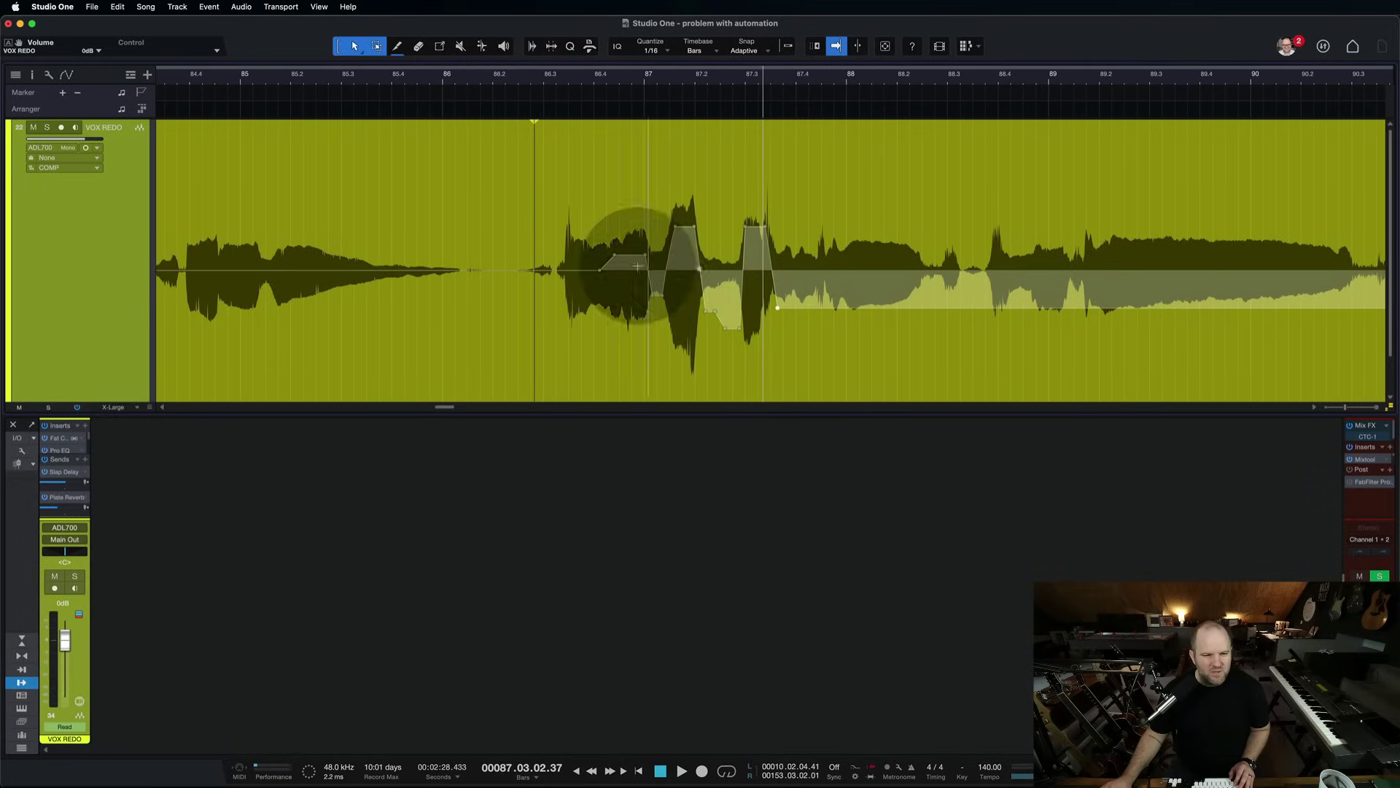
{"action": "key", "text": "a"}
{"action": "scroll", "coordinate": [660, 291], "scroll_direction": "down", "scroll_amount": 10}
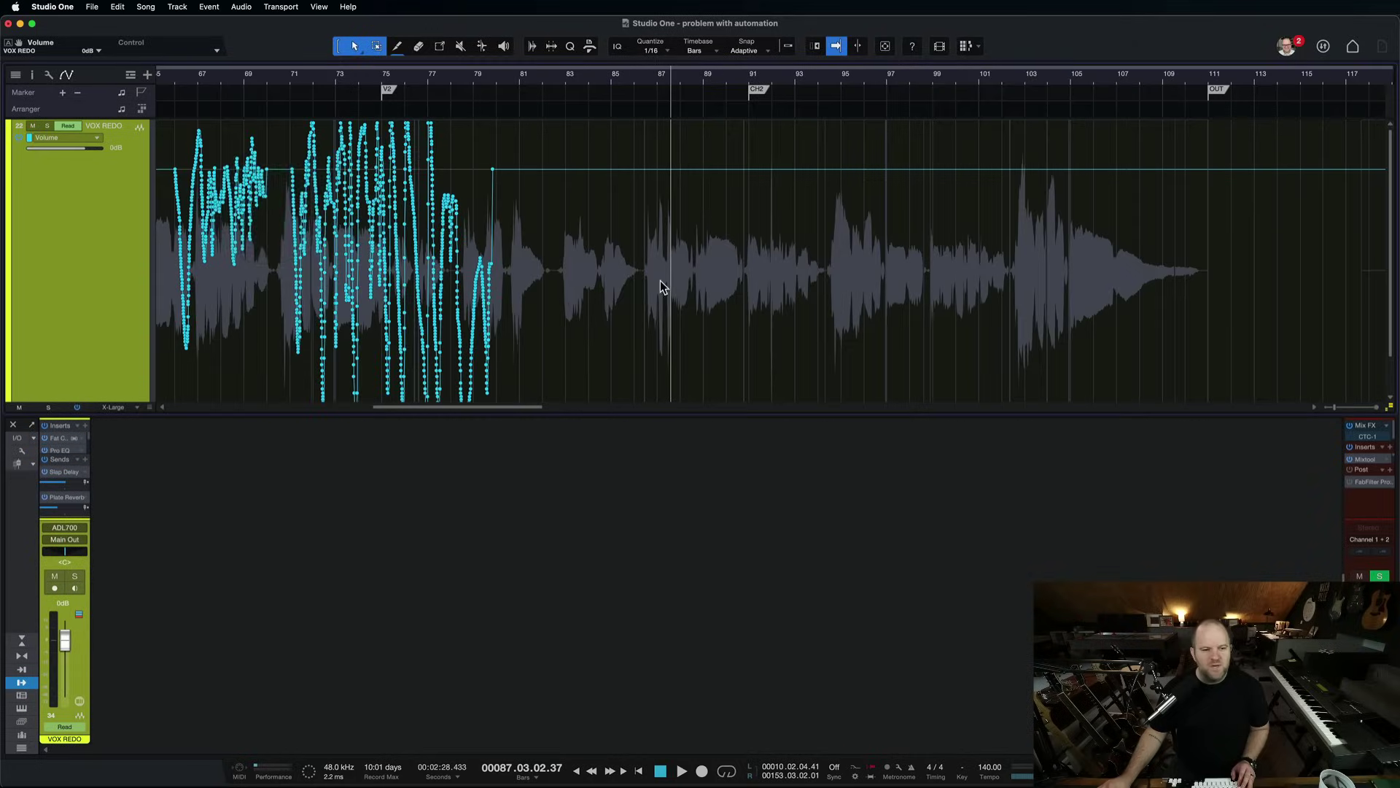
{"action": "scroll", "coordinate": [508, 221], "scroll_direction": "up", "scroll_amount": 8}
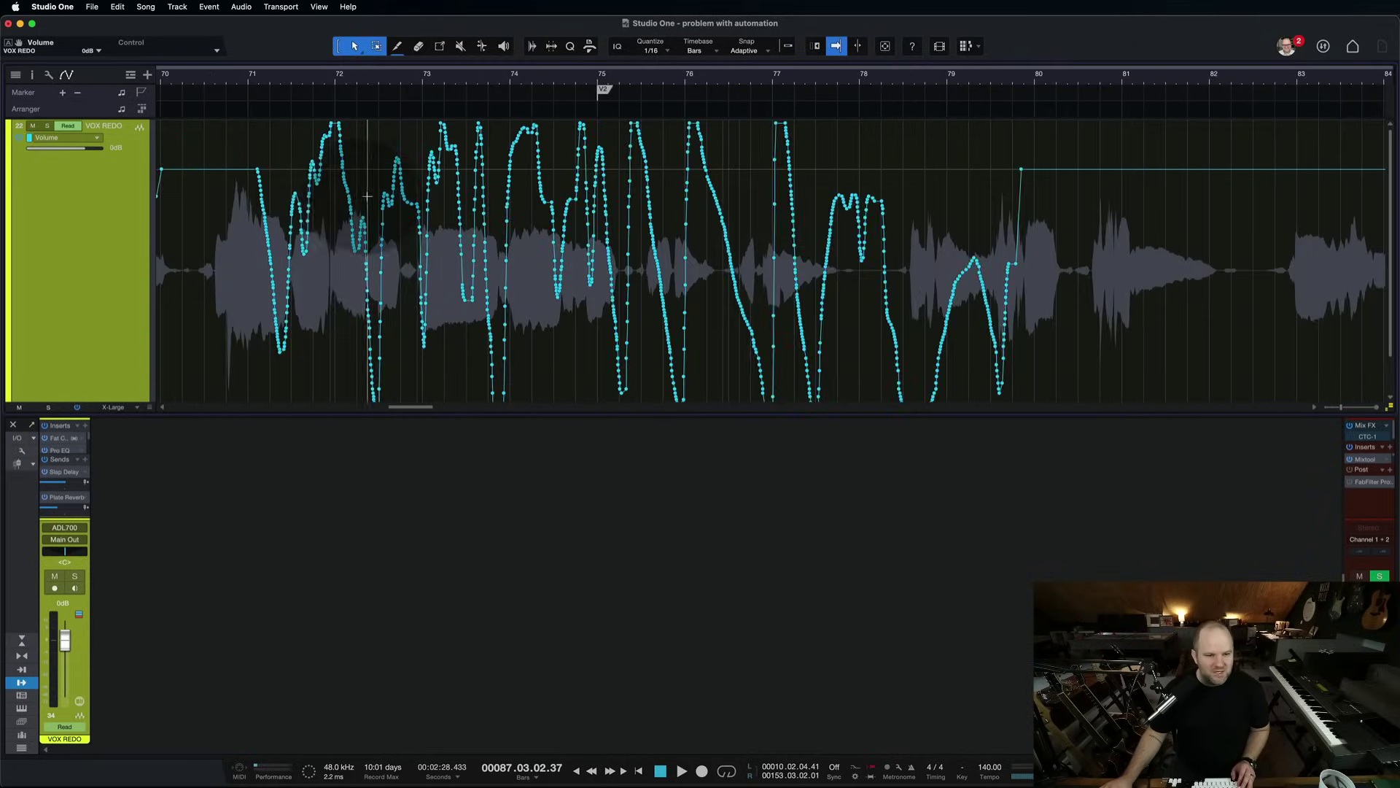
{"action": "key", "text": "a"}
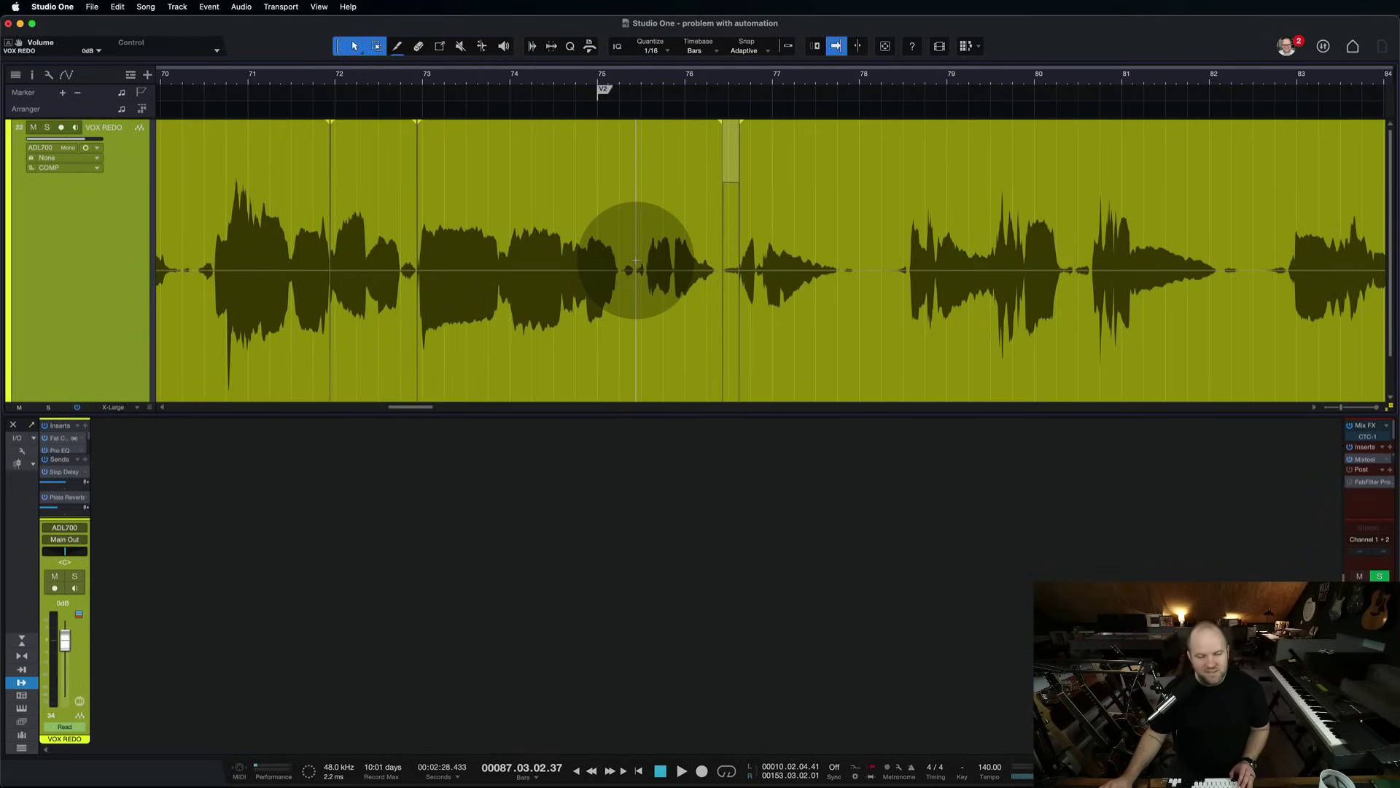
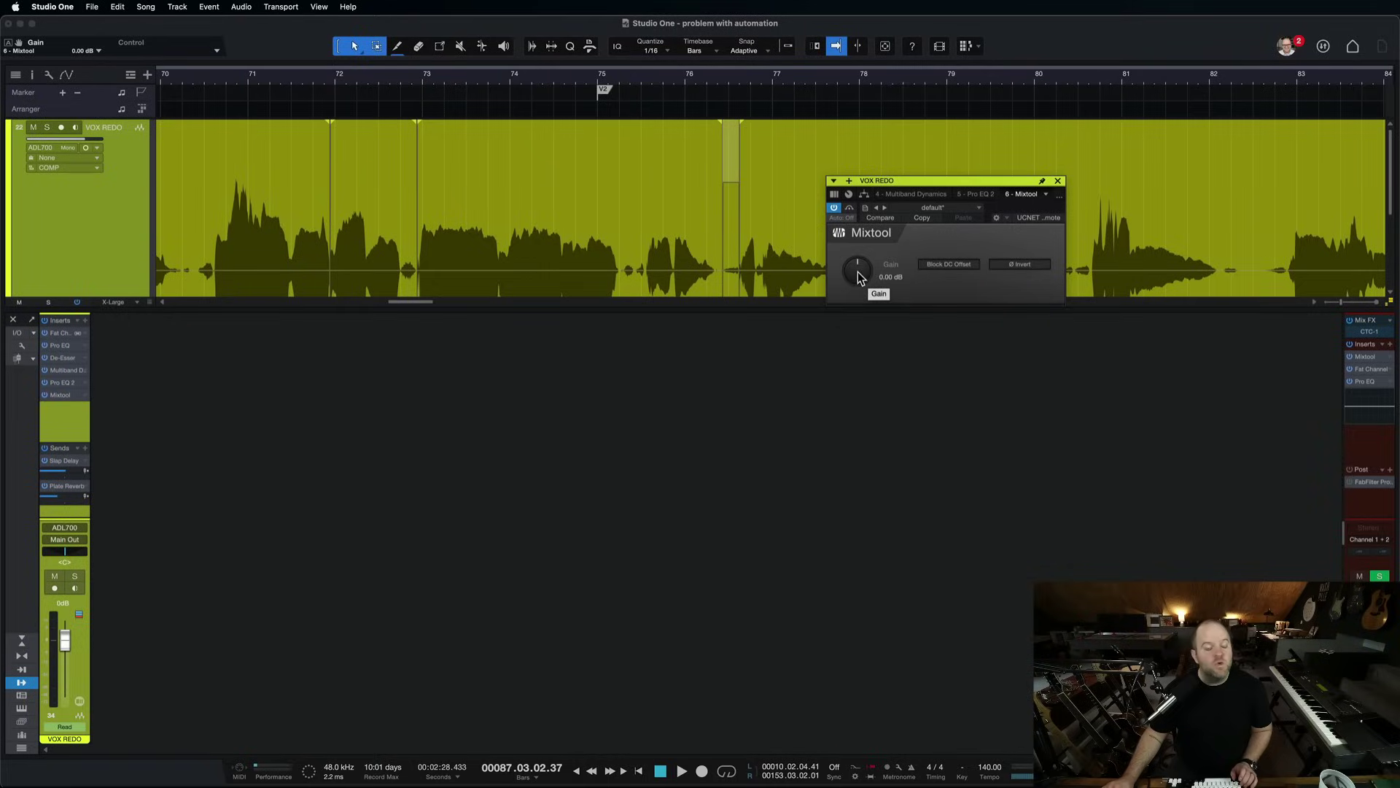
- Show the Mixtool's Gain parameter as the automation lane on VOX REDO and close the plug-in window
{"action": "right_click", "coordinate": [770, 296]}
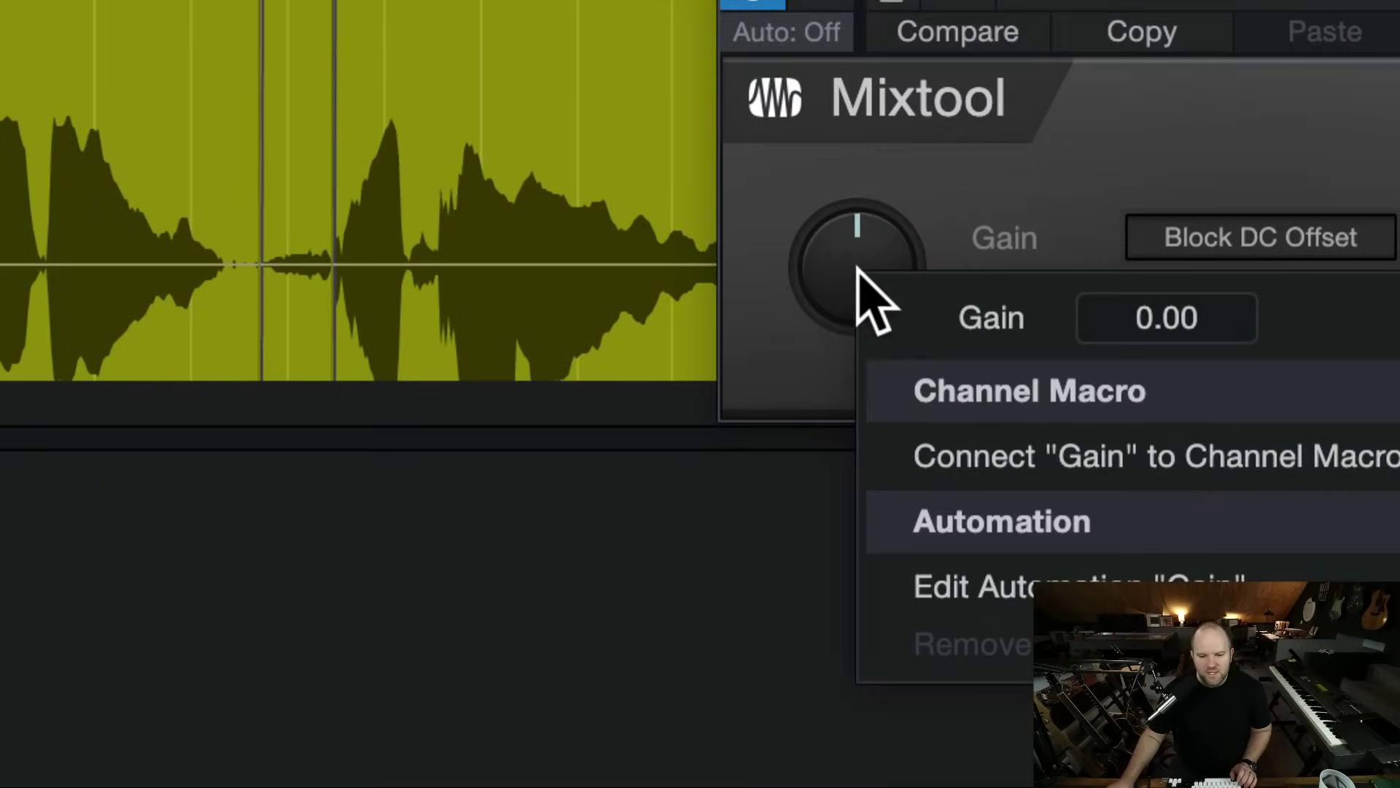
{"action": "left_click", "coordinate": [1022, 583]}
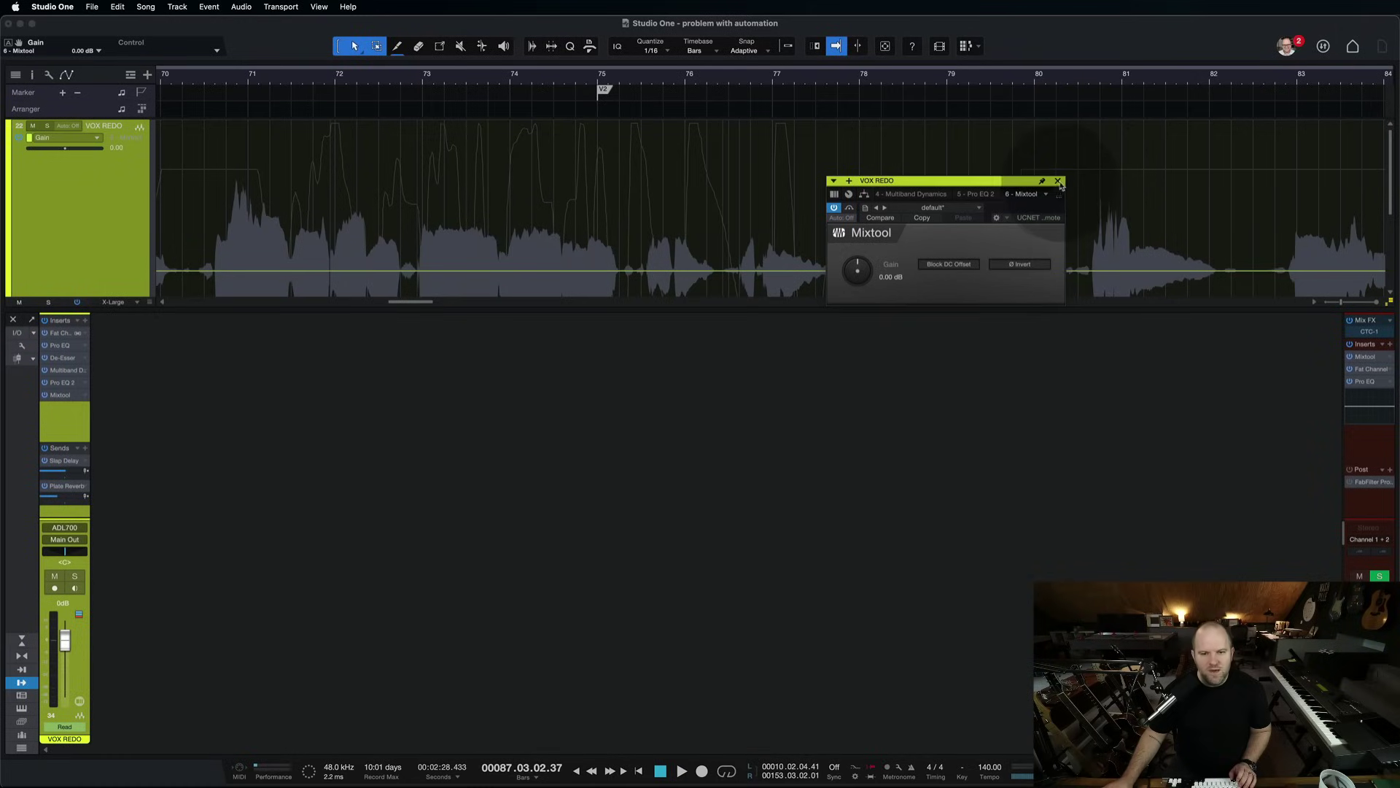
{"action": "left_click", "coordinate": [1059, 181]}
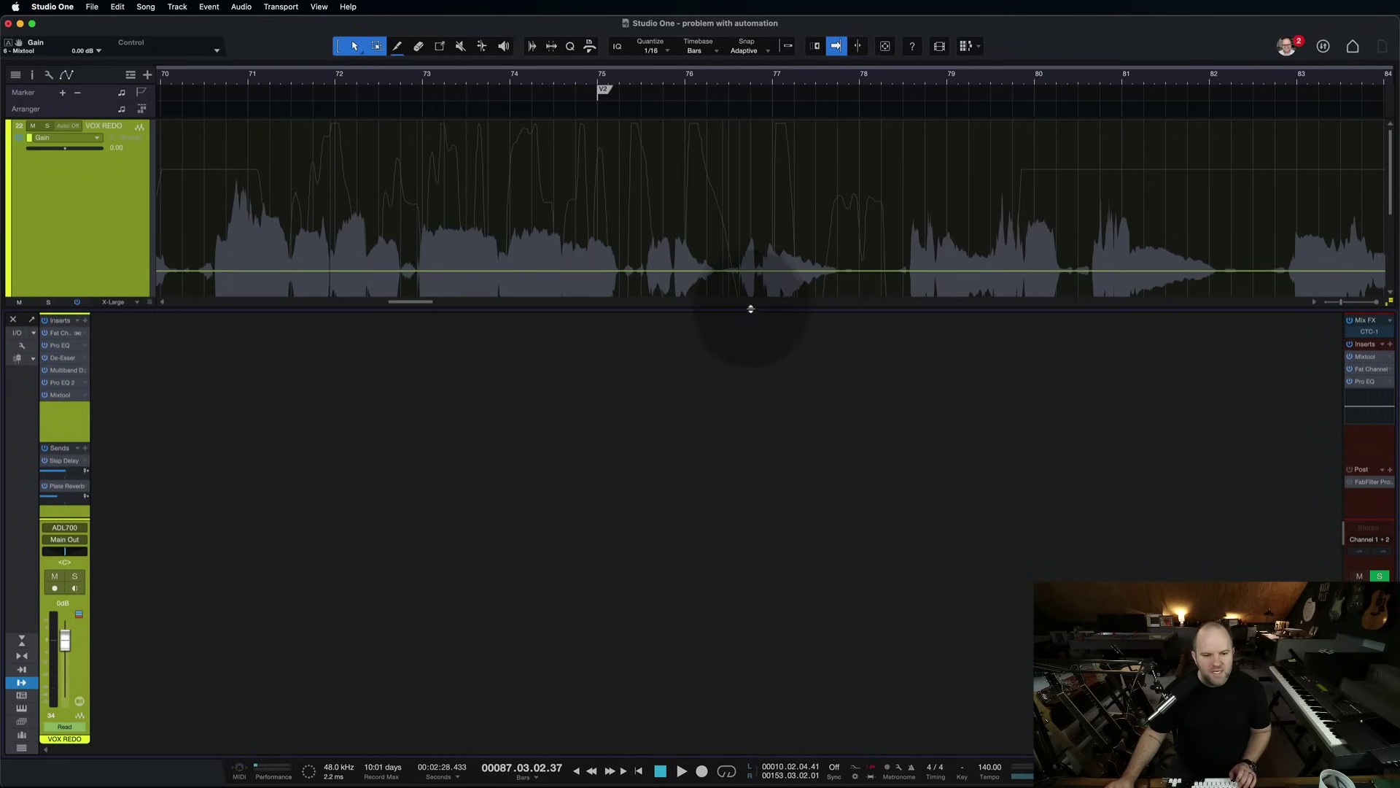
- Adjust the console height so the inserts stay listed, reopen the VOX REDO Mixtool and move its window clear of the arrangement
{"action": "left_click_drag", "start_coordinate": [750, 311], "coordinate": [639, 443]}
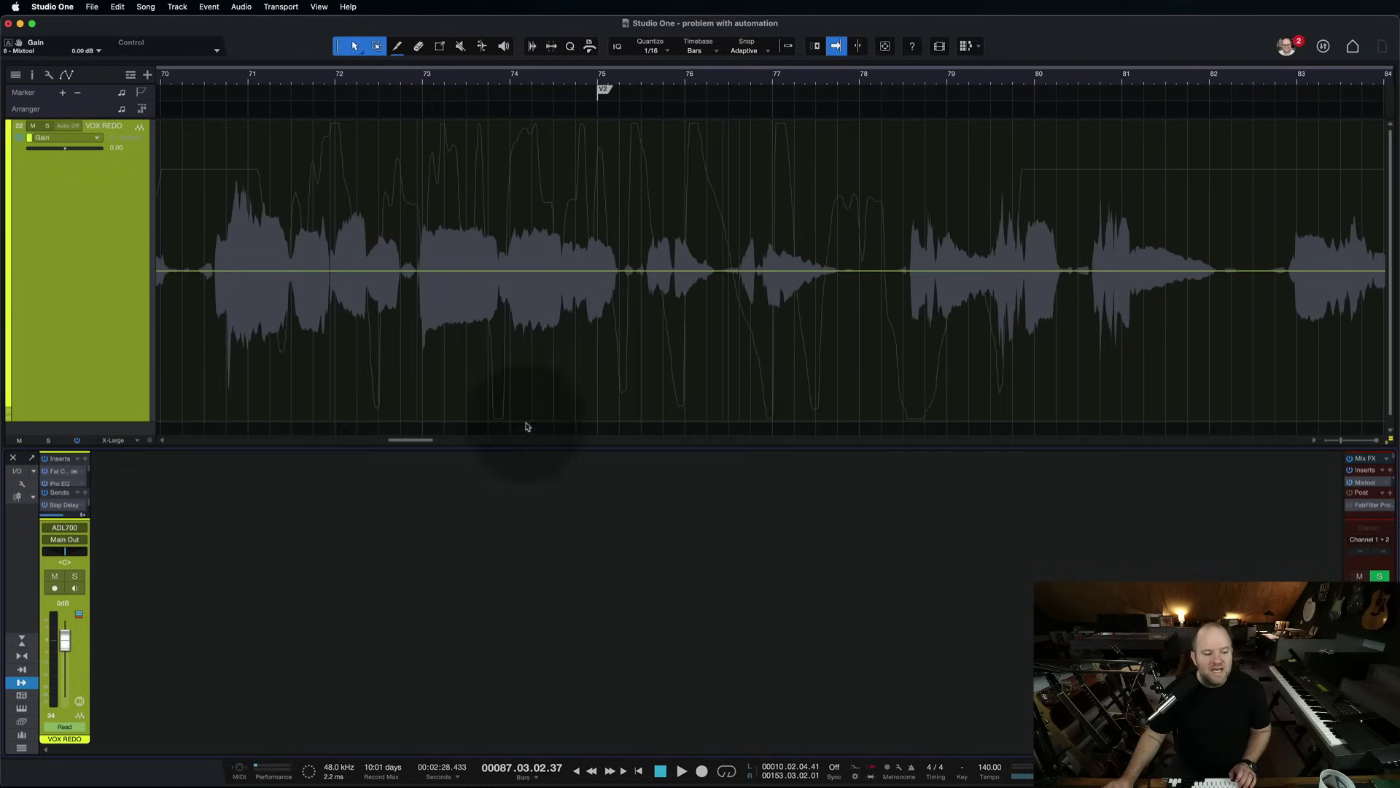
{"action": "left_click_drag", "start_coordinate": [266, 448], "coordinate": [288, 306]}
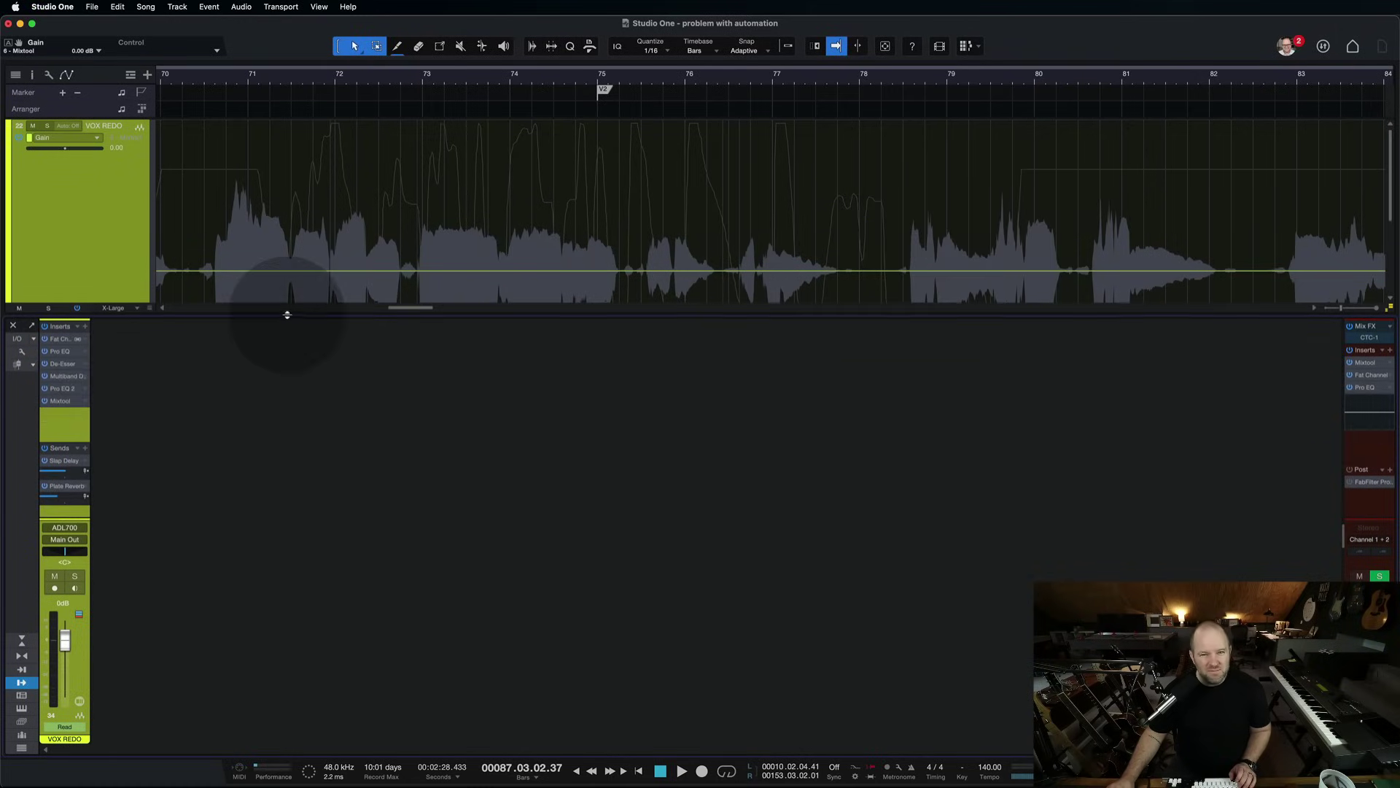
{"action": "left_click", "coordinate": [60, 400]}
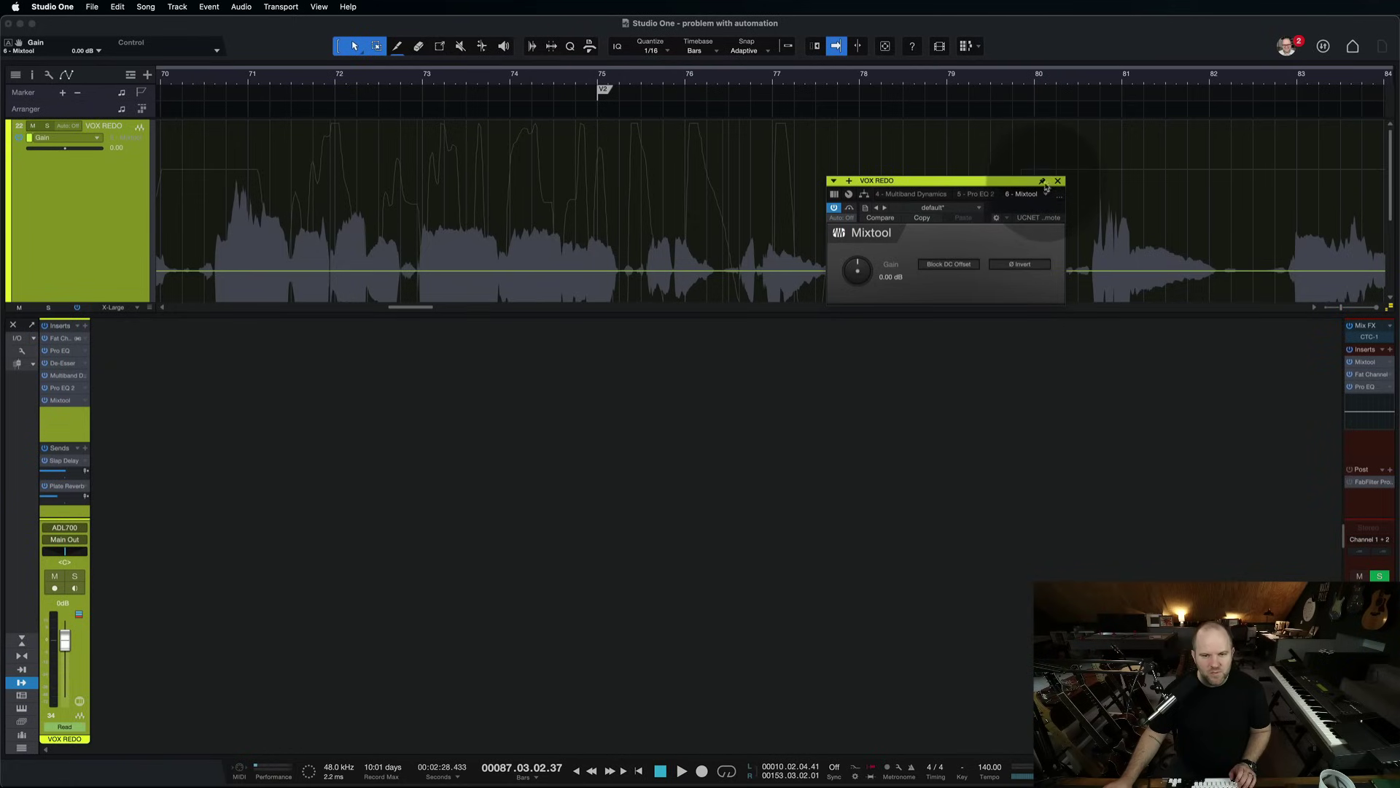
{"action": "left_click_drag", "start_coordinate": [994, 181], "coordinate": [763, 547]}
- Draw Mixtool Gain automation points between about bars 73 and 75, dipping, rising, returning to 0 dB and ending at -6.24 dB
{"action": "scroll", "coordinate": [660, 248], "scroll_direction": "down", "scroll_amount": 3}
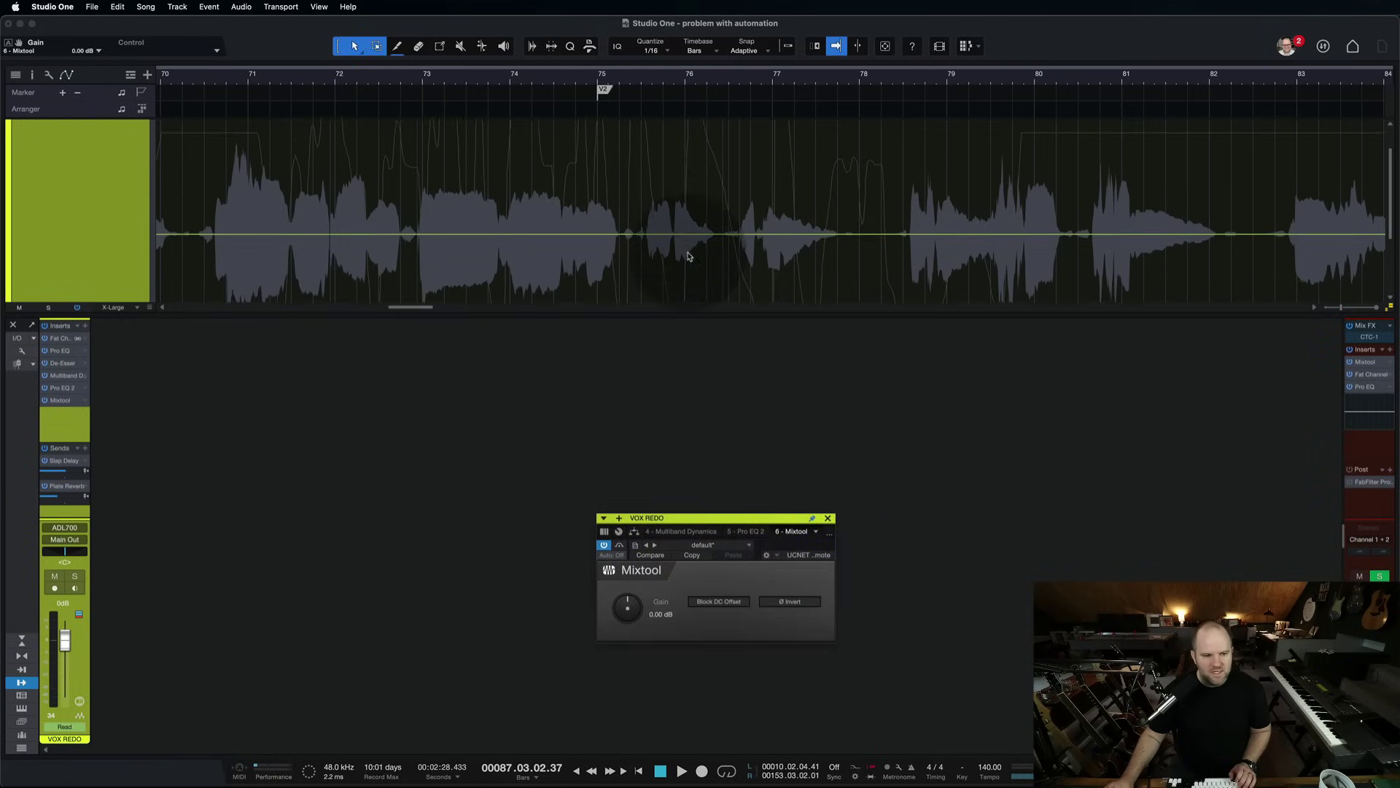
{"action": "left_click", "coordinate": [414, 217]}
{"action": "left_click_drag", "start_coordinate": [423, 220], "coordinate": [589, 255]}
{"action": "left_click", "coordinate": [518, 190]}
{"action": "left_click", "coordinate": [560, 217]}
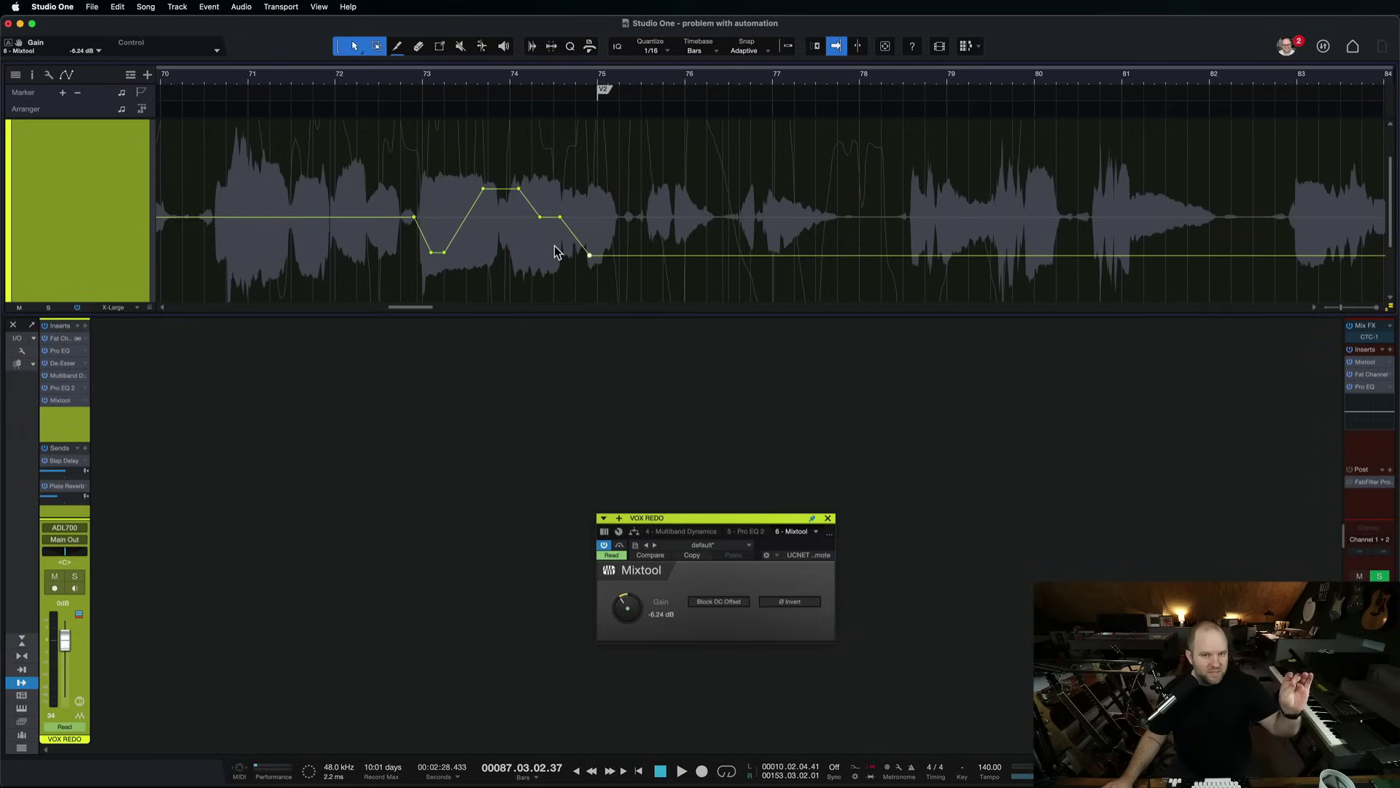
{"action": "left_click", "coordinate": [421, 234]}
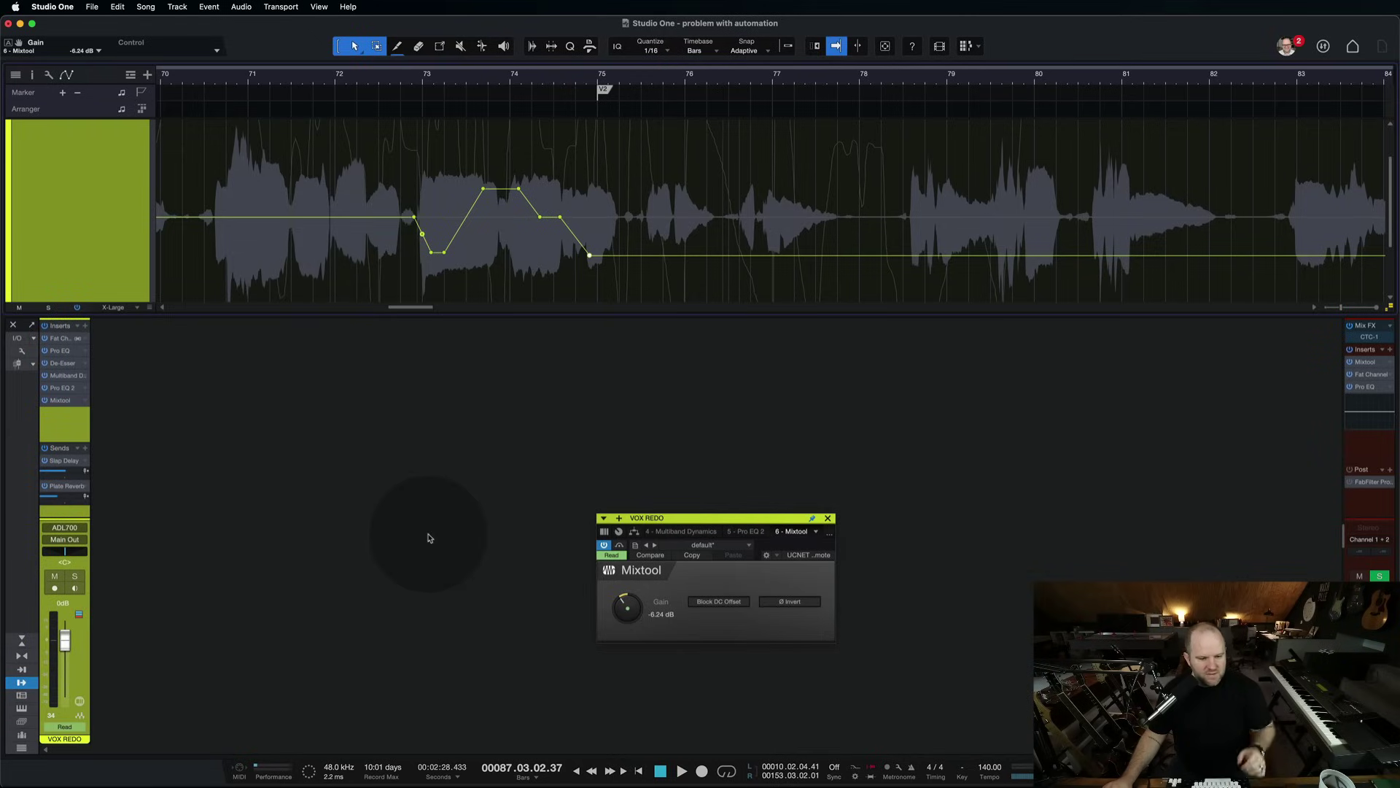
{"action": "key", "text": "super+z"}
- Move the Mixtool window closer to the lane and play from just before bar 73 to bar 76 to check the Gain automation
{"action": "left_click_drag", "start_coordinate": [642, 517], "coordinate": [491, 374]}
{"action": "left_click", "coordinate": [398, 87]}
{"action": "key", "text": "e"}
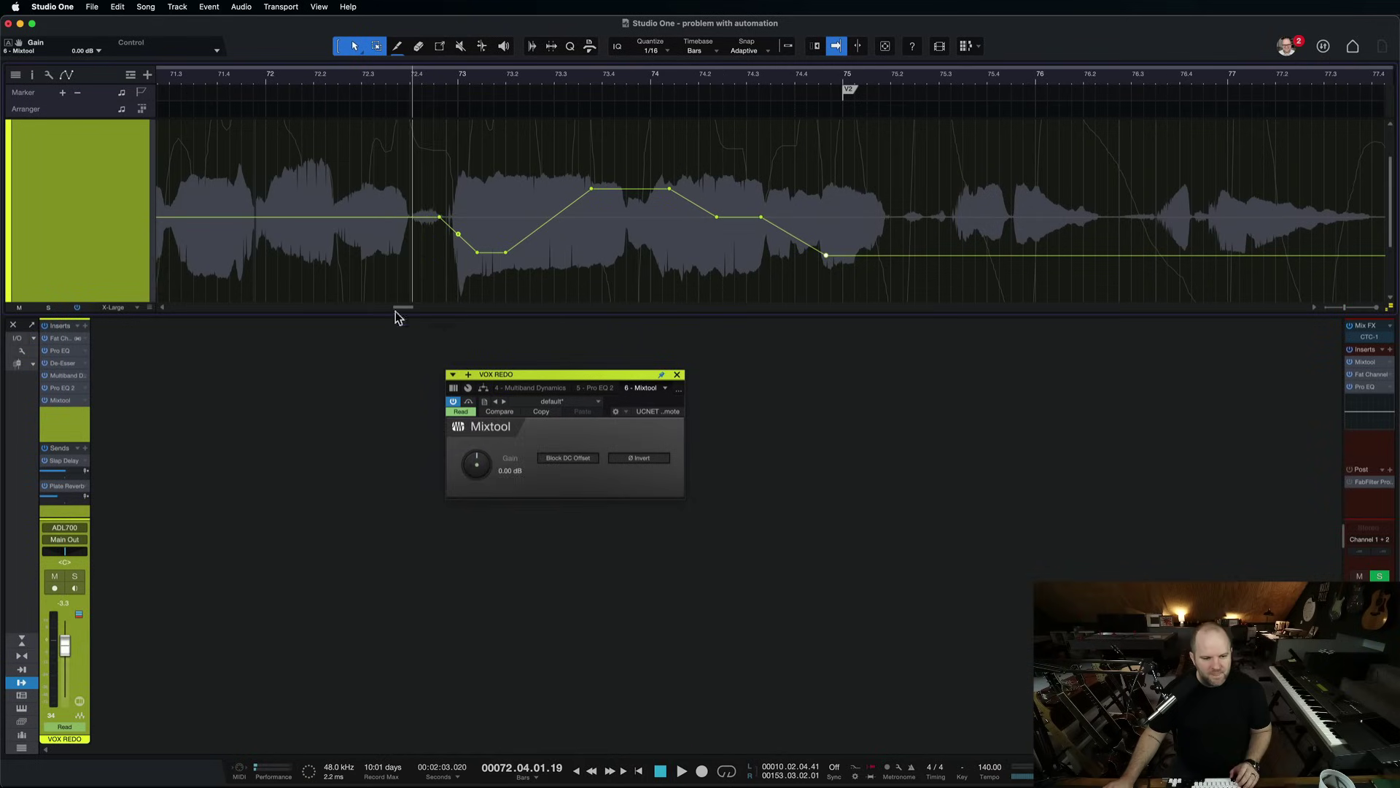
{"action": "key", "text": "space"}
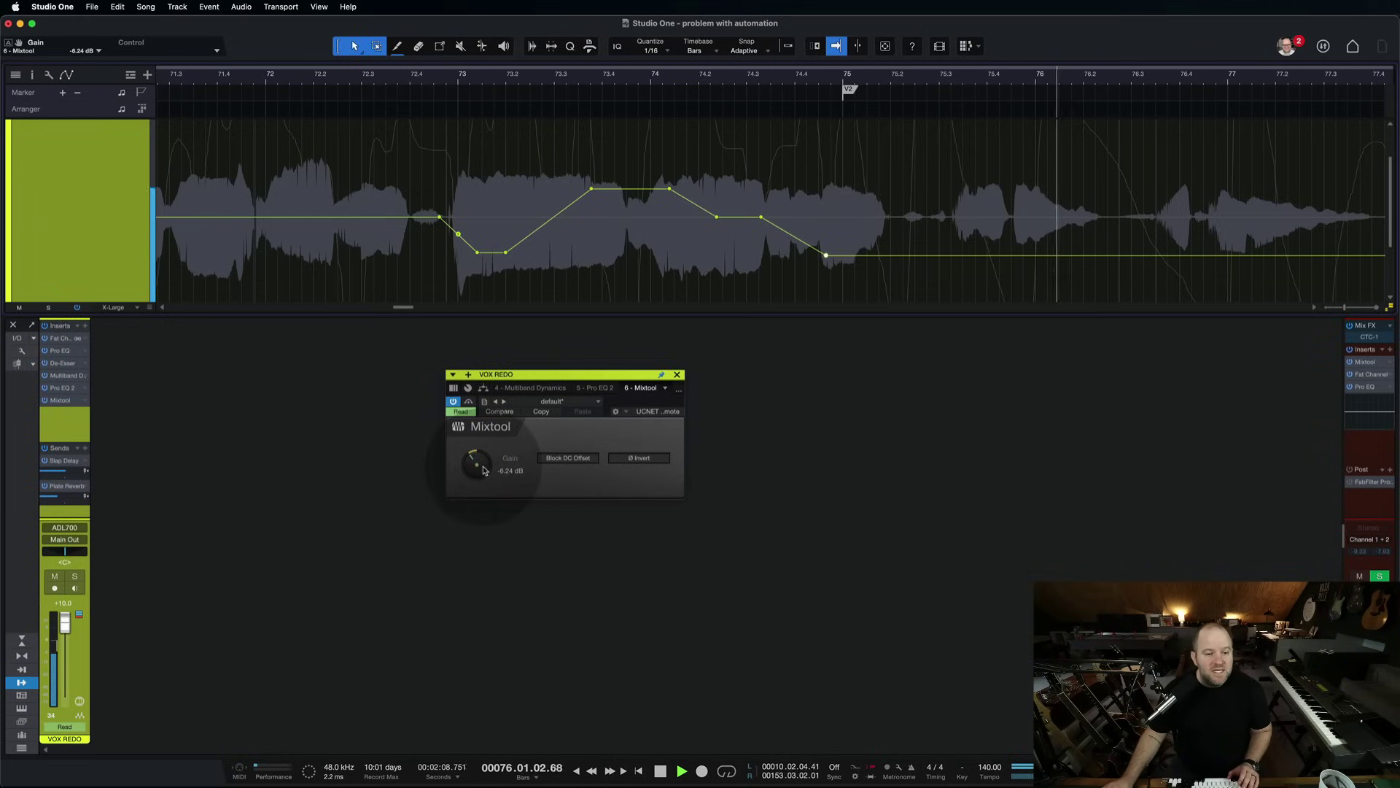
{"action": "key", "text": "space"}
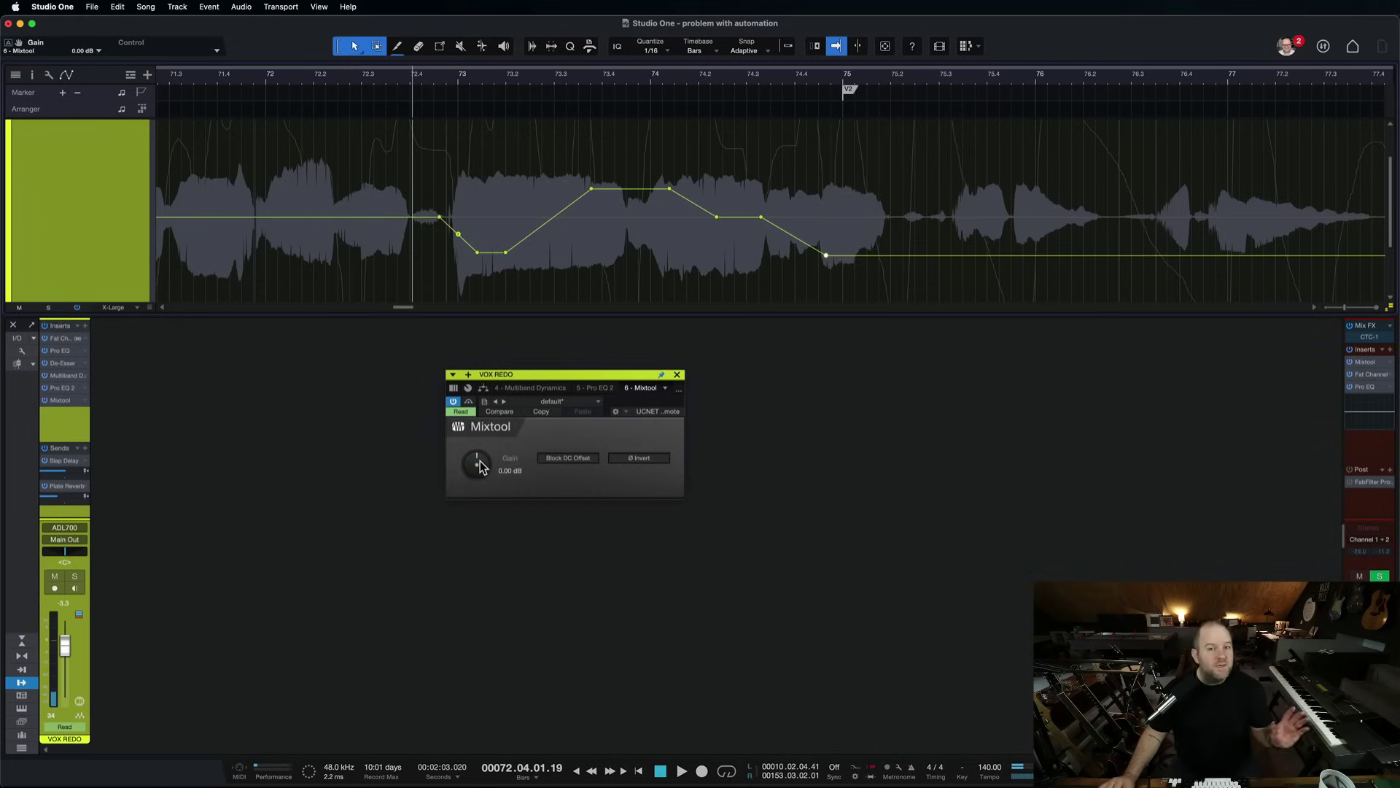
- Lower the VOX REDO channel fader to about -6 dB with the Gain automation still shown
{"action": "left_click", "coordinate": [548, 221]}
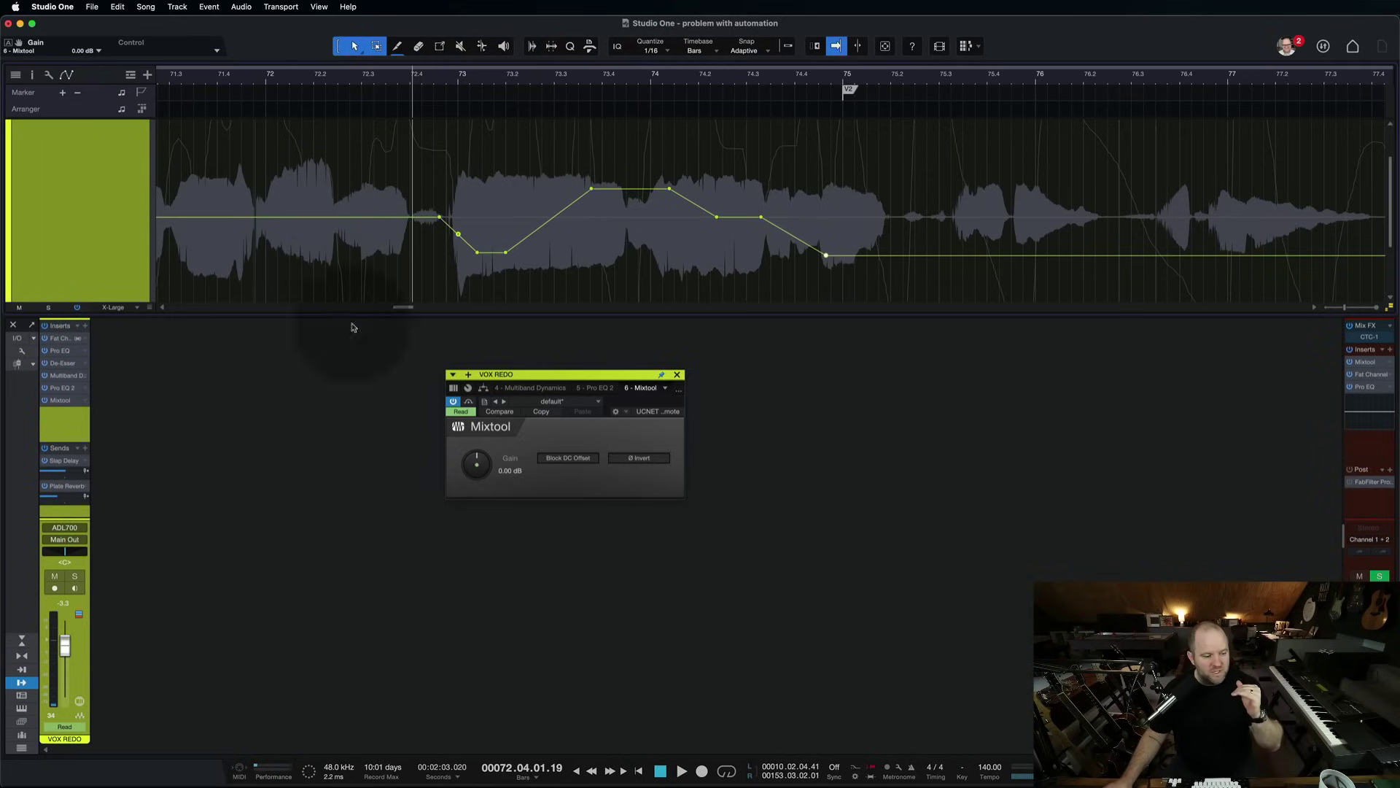
{"action": "left_click_drag", "start_coordinate": [65, 645], "coordinate": [65, 667]}
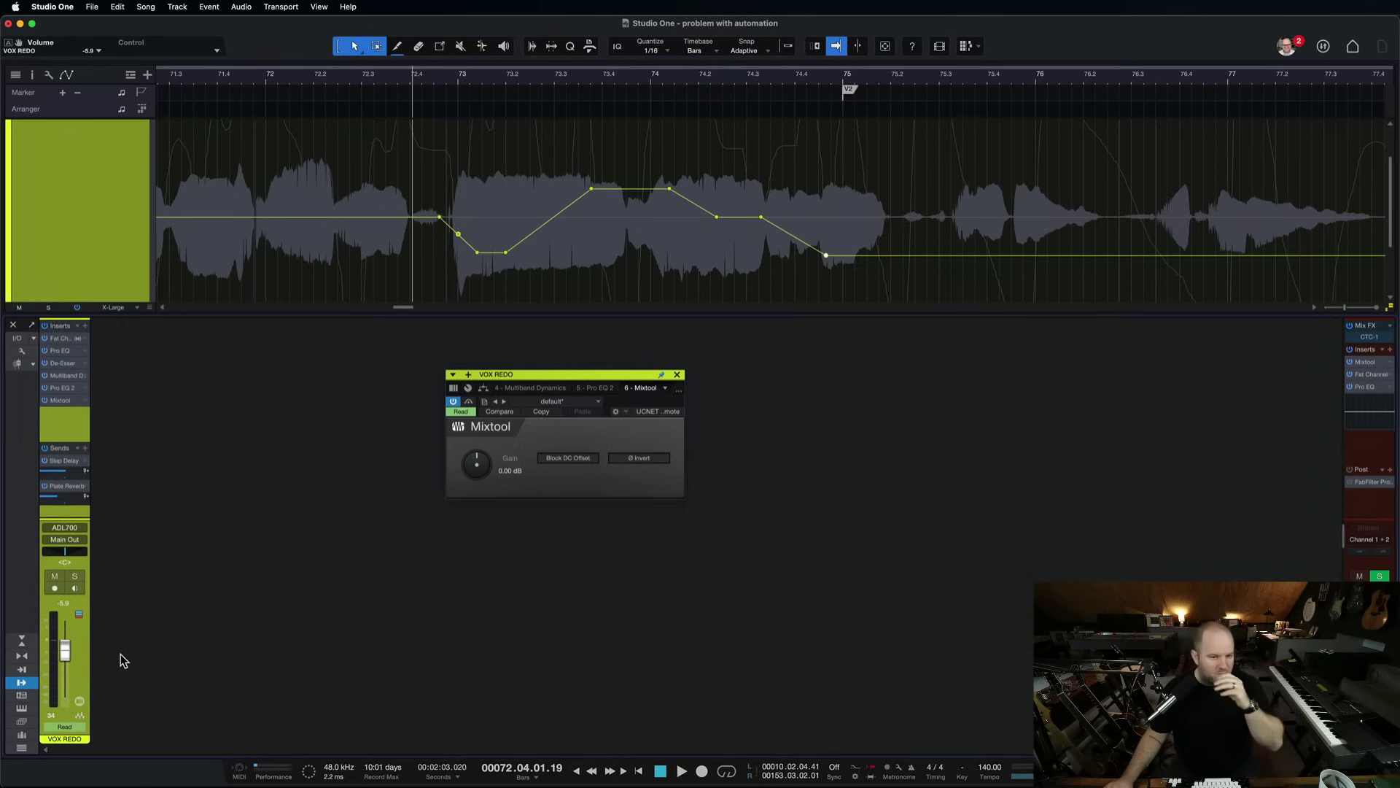
- Try turning the Mixtool Gain knob while its automation is on Read, and check the knob's automation options
{"action": "mouse_move", "coordinate": [481, 469]}
{"action": "left_mouse_down"}
{"action": "mouse_move", "coordinate": [482, 448]}
{"action": "mouse_move", "coordinate": [485, 477]}
{"action": "left_mouse_up"}
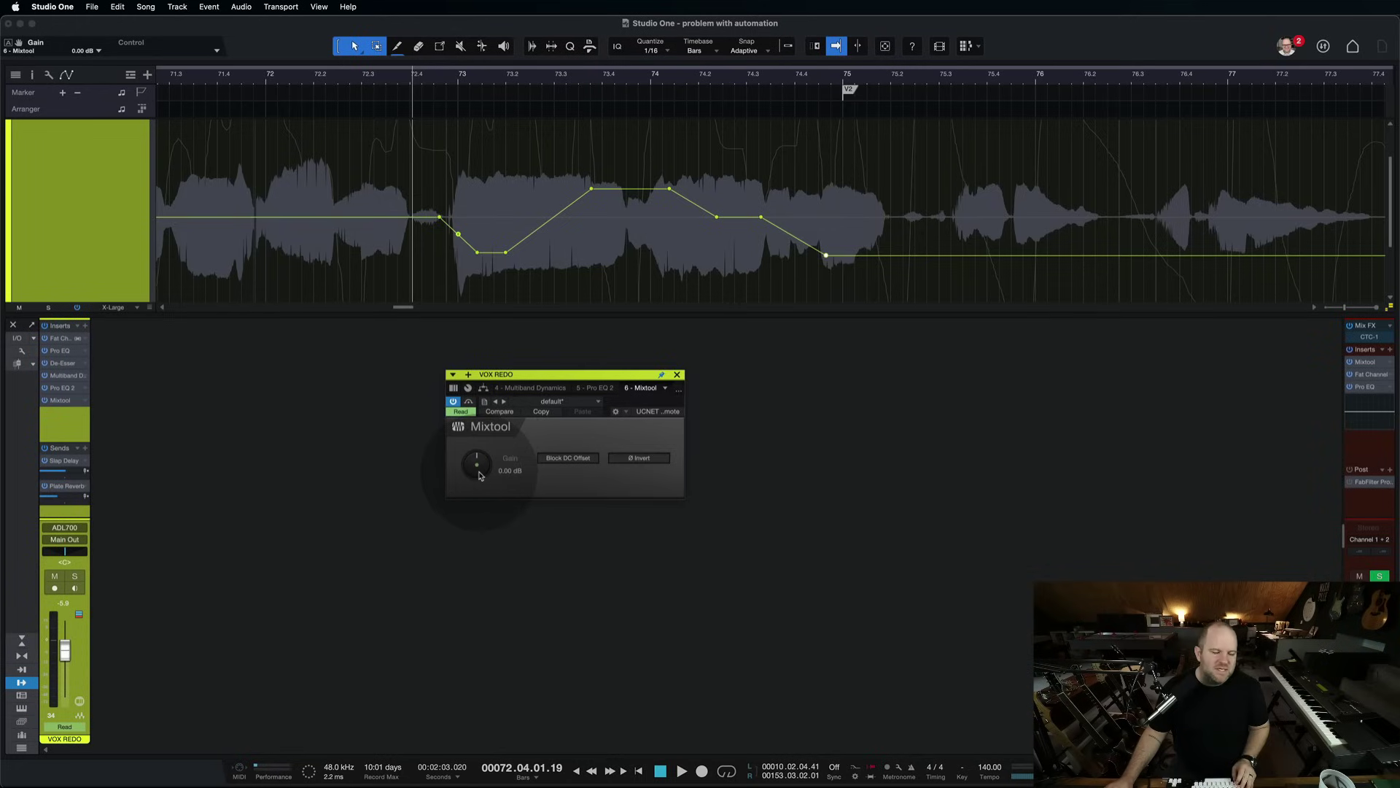
{"action": "right_click", "coordinate": [480, 474]}
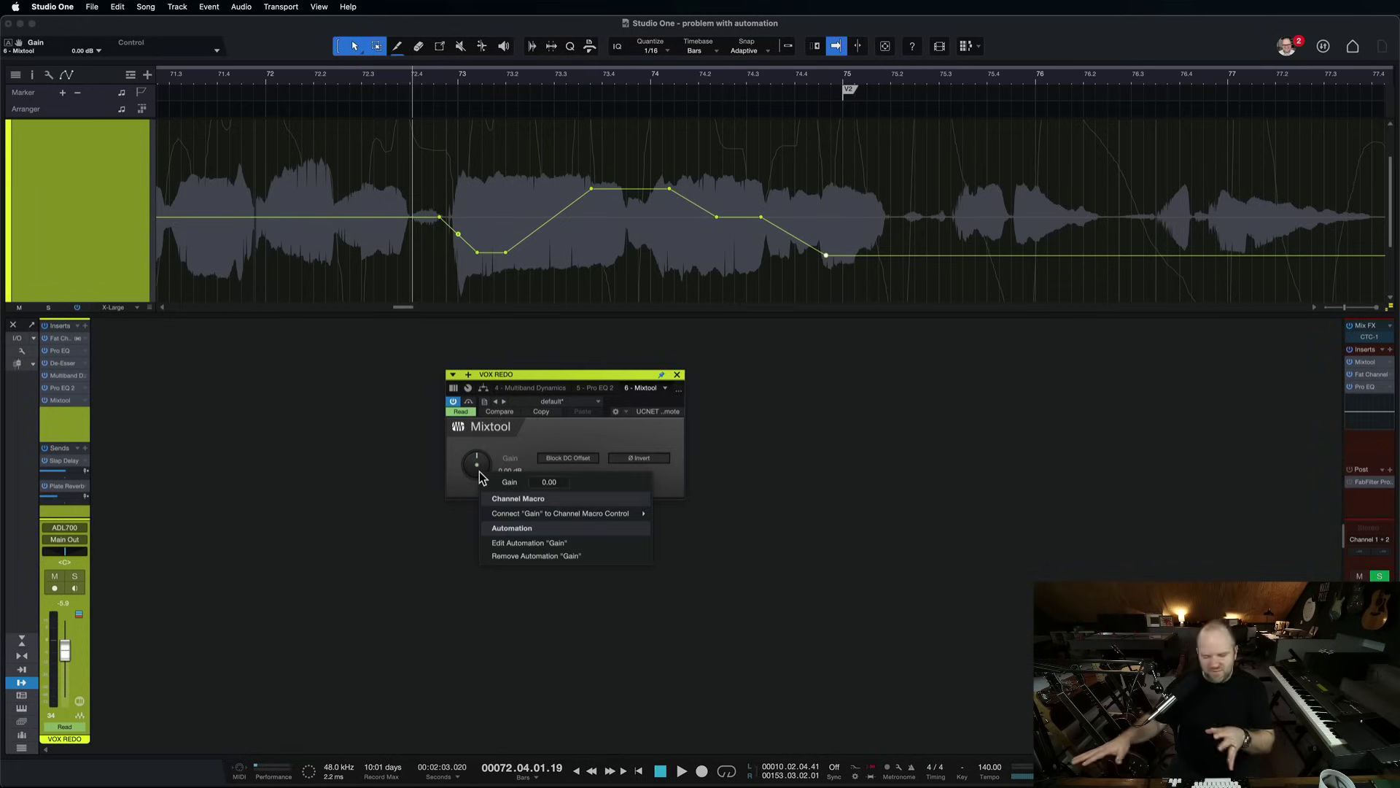
{"action": "left_click", "coordinate": [480, 471]}
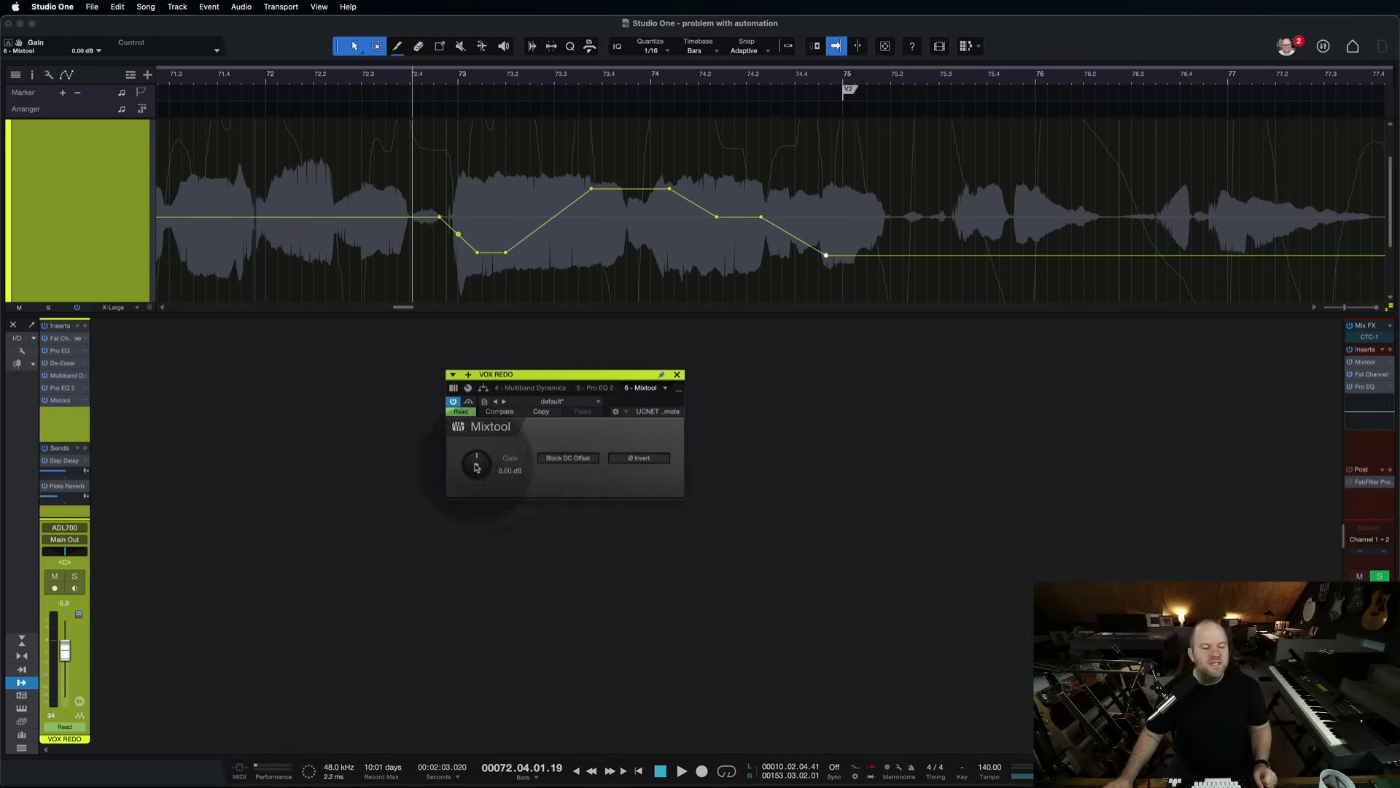
{"action": "mouse_move", "coordinate": [478, 467]}
{"action": "left_mouse_down"}
{"action": "mouse_move", "coordinate": [474, 436]}
{"action": "mouse_move", "coordinate": [468, 469]}
{"action": "left_mouse_up"}
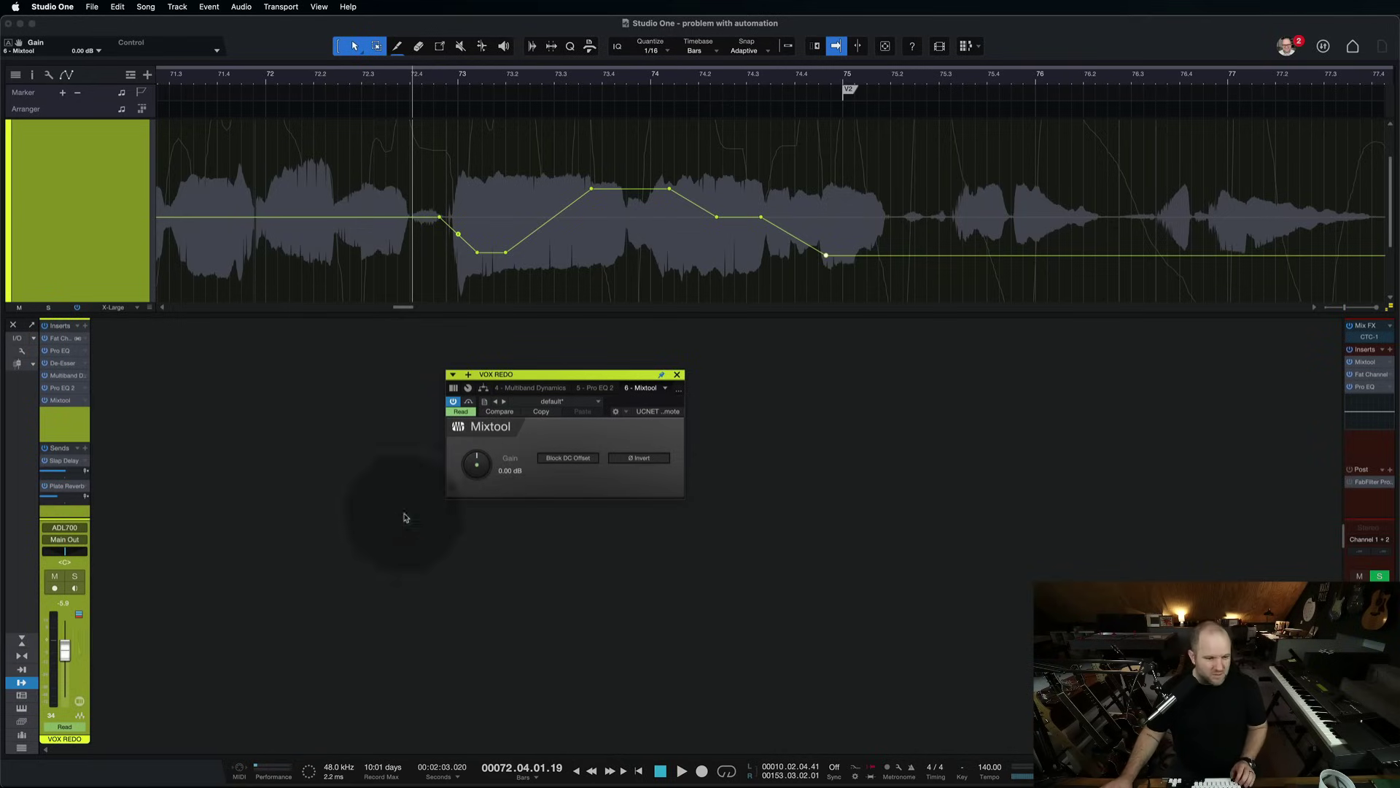
- Try the Mixtool Gain at 24 dB, and reset both the Gain and the VOX REDO fader to 0 dB
{"action": "left_click_drag", "start_coordinate": [470, 474], "coordinate": [478, 467]}
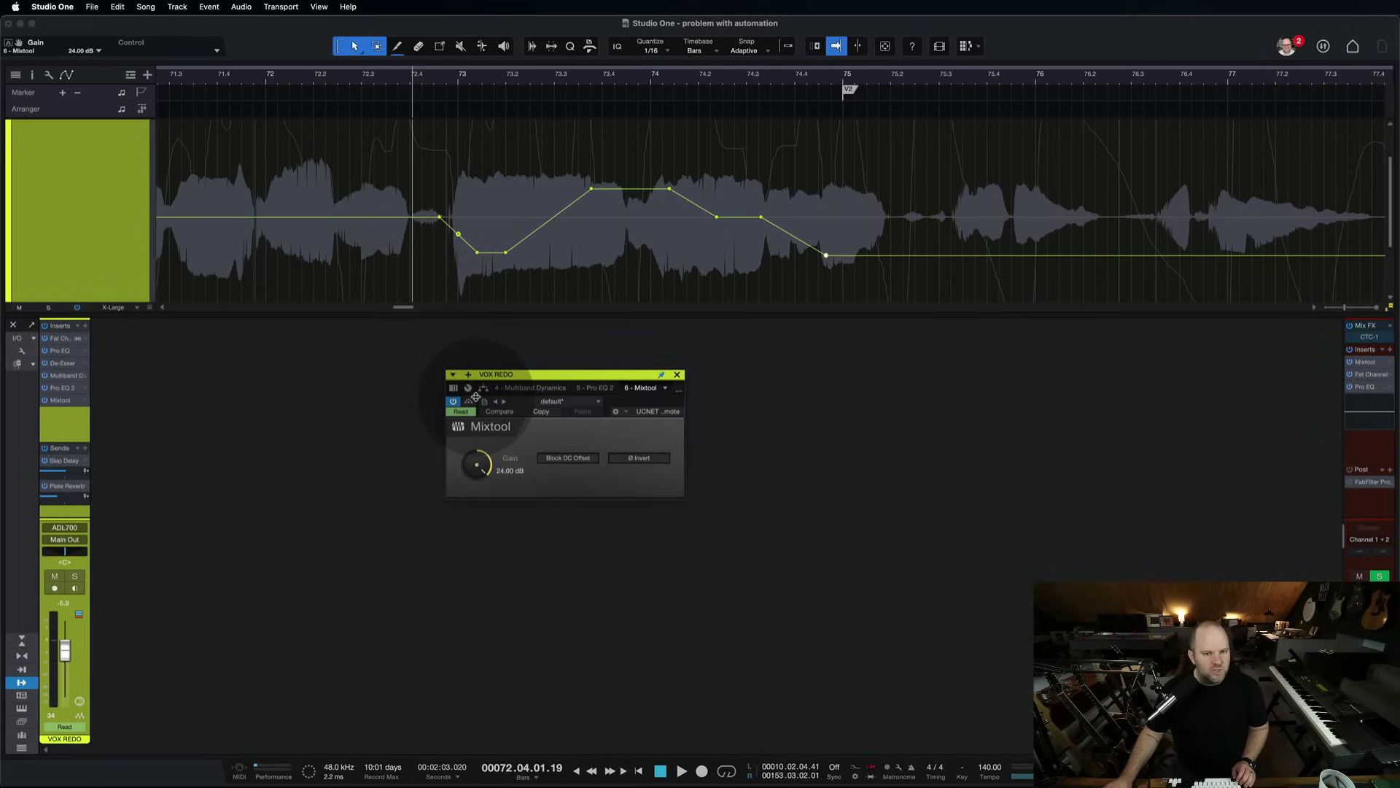
{"action": "double_click", "coordinate": [478, 468]}
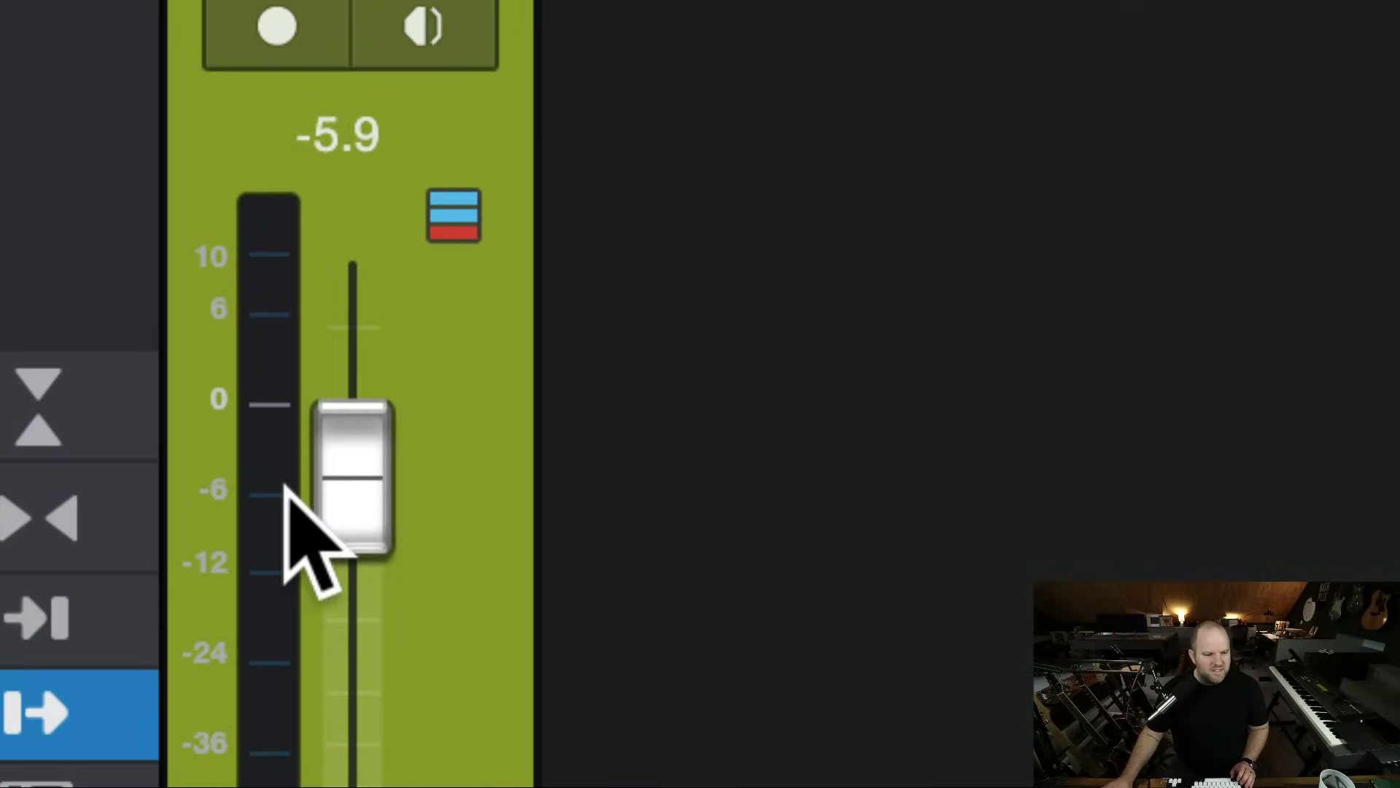
{"action": "left_click_drag", "start_coordinate": [65, 648], "coordinate": [66, 641]}
{"action": "left_click_drag", "start_coordinate": [358, 416], "coordinate": [328, 414]}
{"action": "left_click", "coordinate": [349, 398], "text": "alt"}
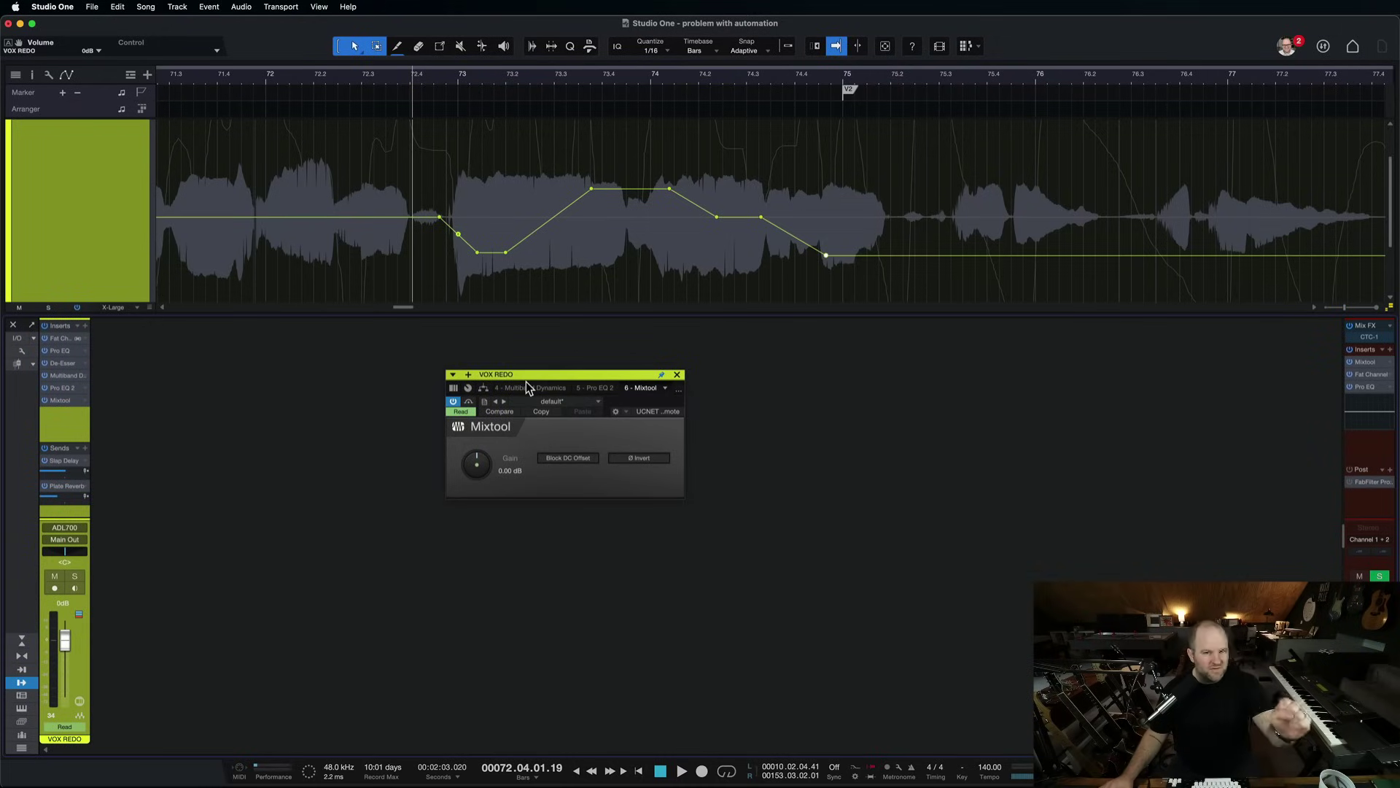
- Close the Mixtool window and add a VCA for the selected VOX REDO channel
{"action": "left_click", "coordinate": [678, 375]}
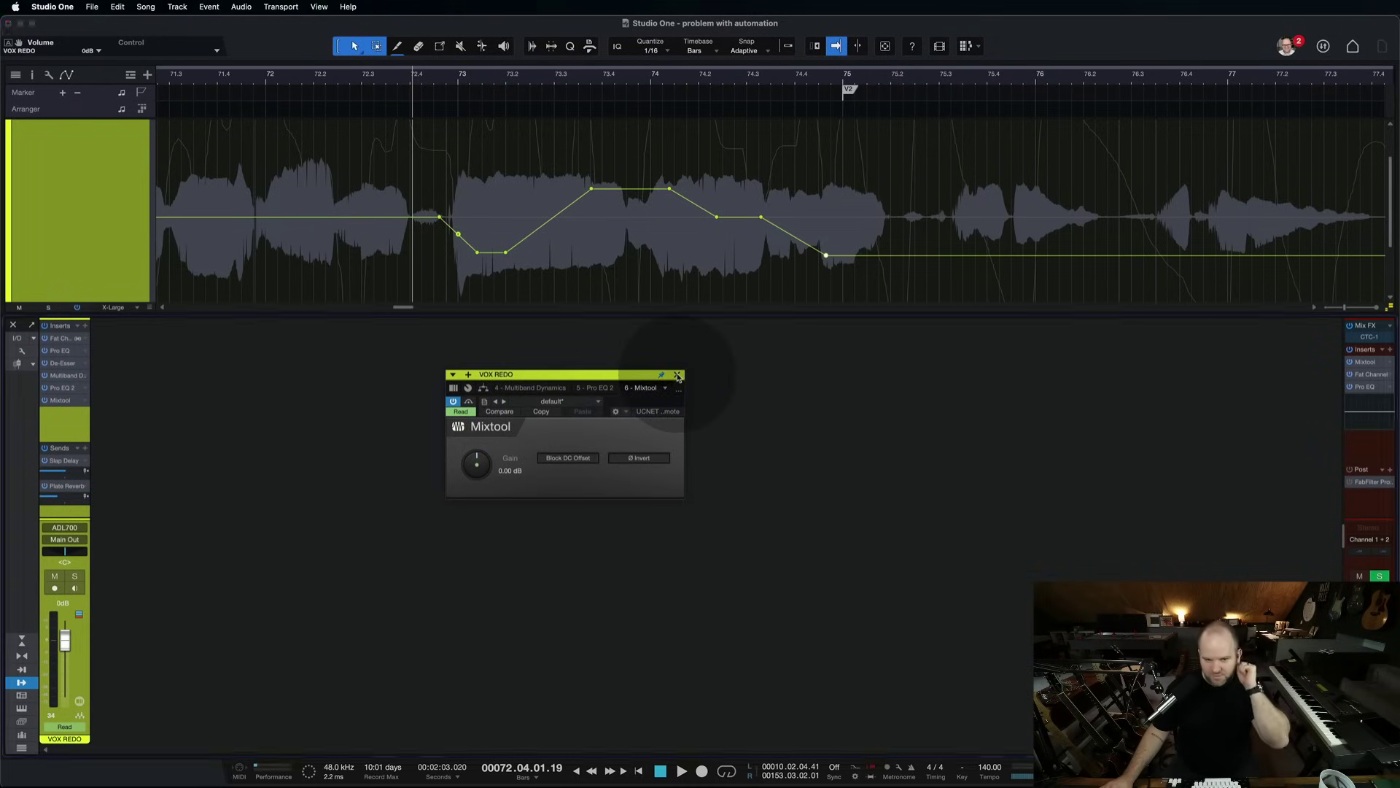
{"action": "left_click", "coordinate": [678, 375]}
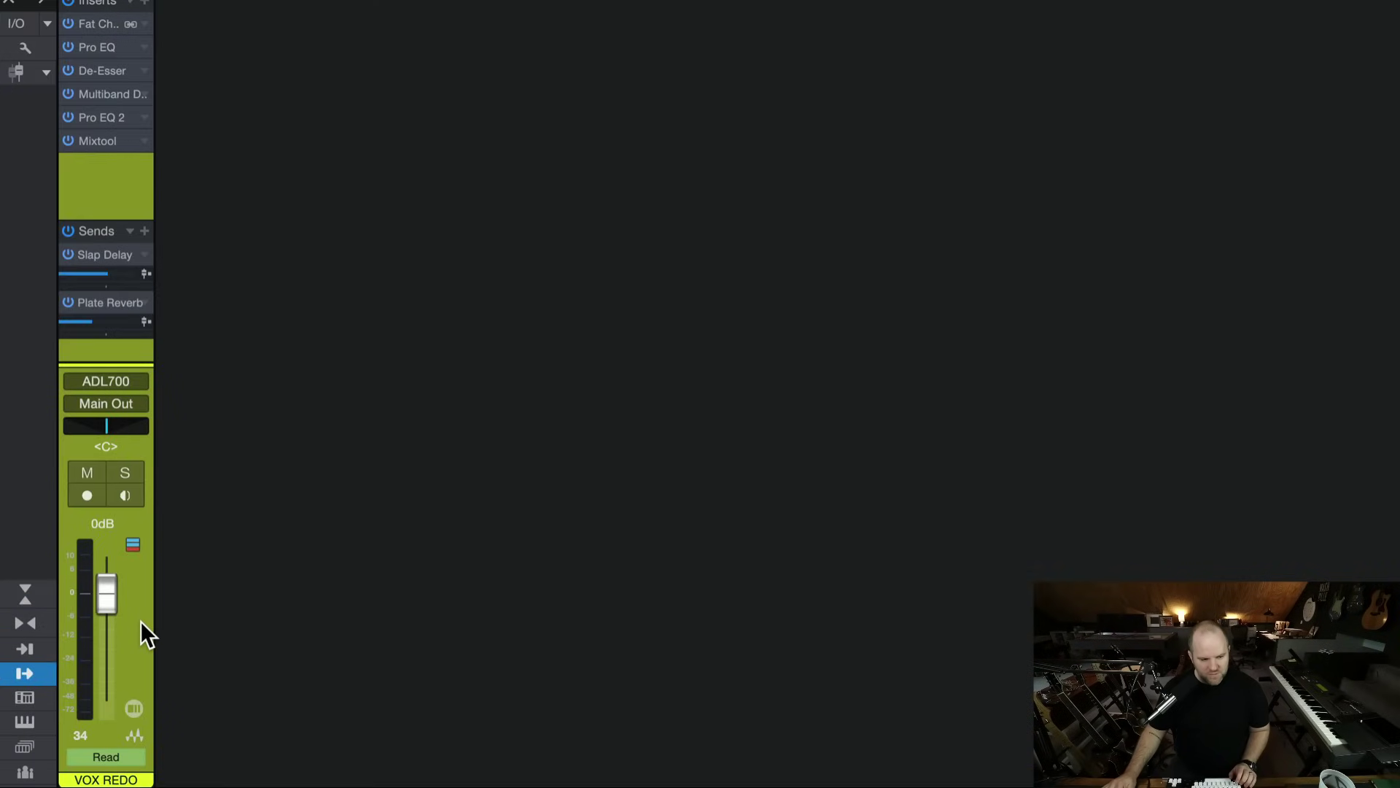
{"action": "right_click", "coordinate": [142, 632]}
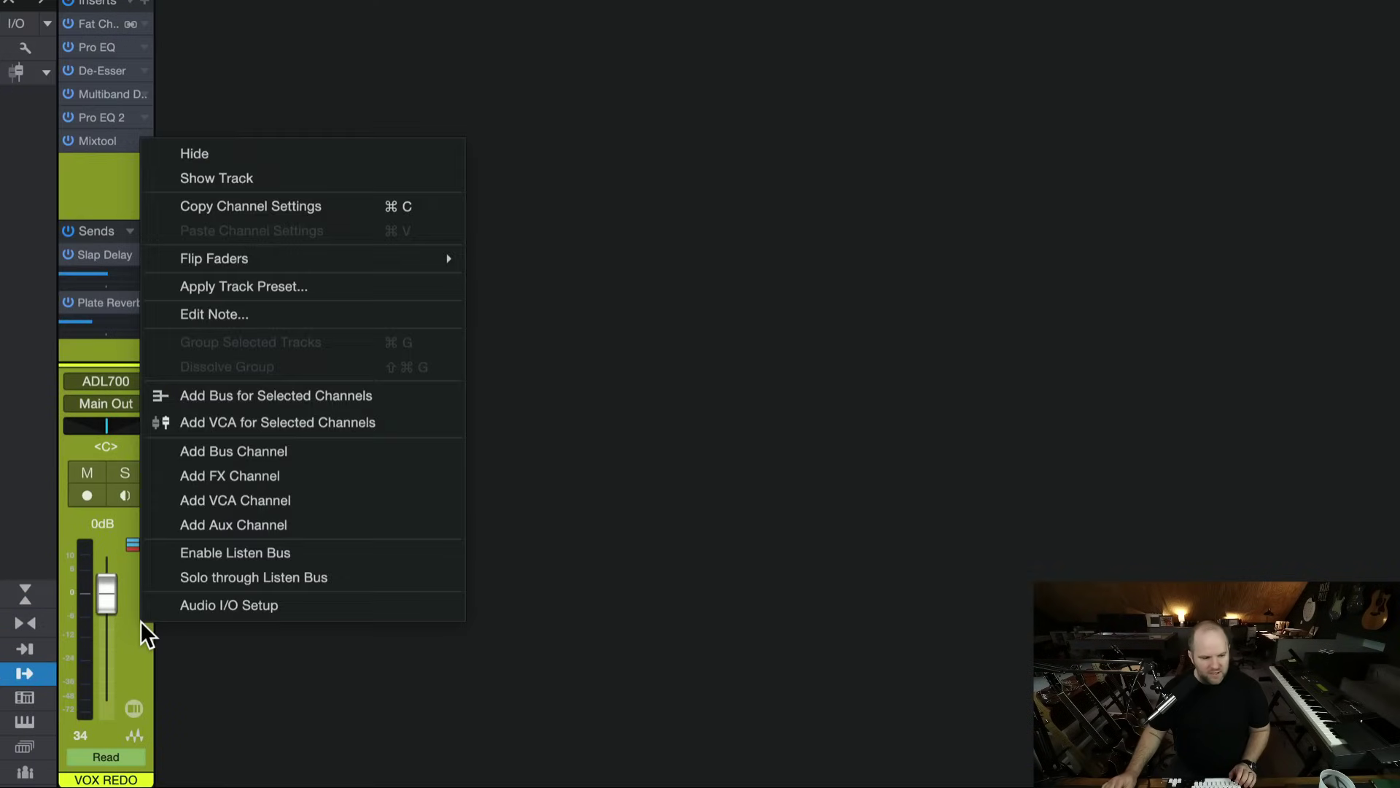
{"action": "left_click", "coordinate": [218, 426]}
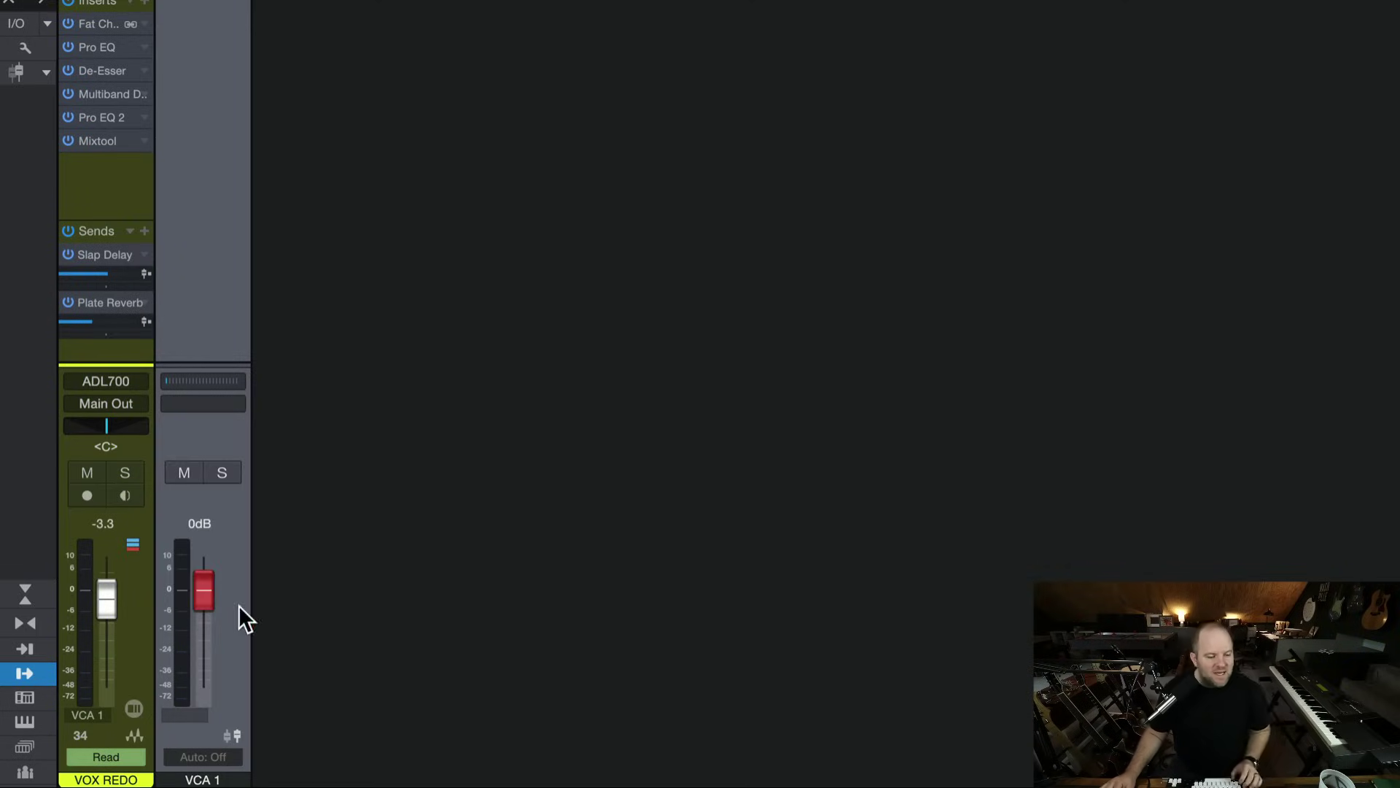
- Raise the VCA 1 fader to about +4.7 dB and reset it to 0 dB
{"action": "scroll", "coordinate": [199, 583], "scroll_direction": "up", "scroll_amount": 5}
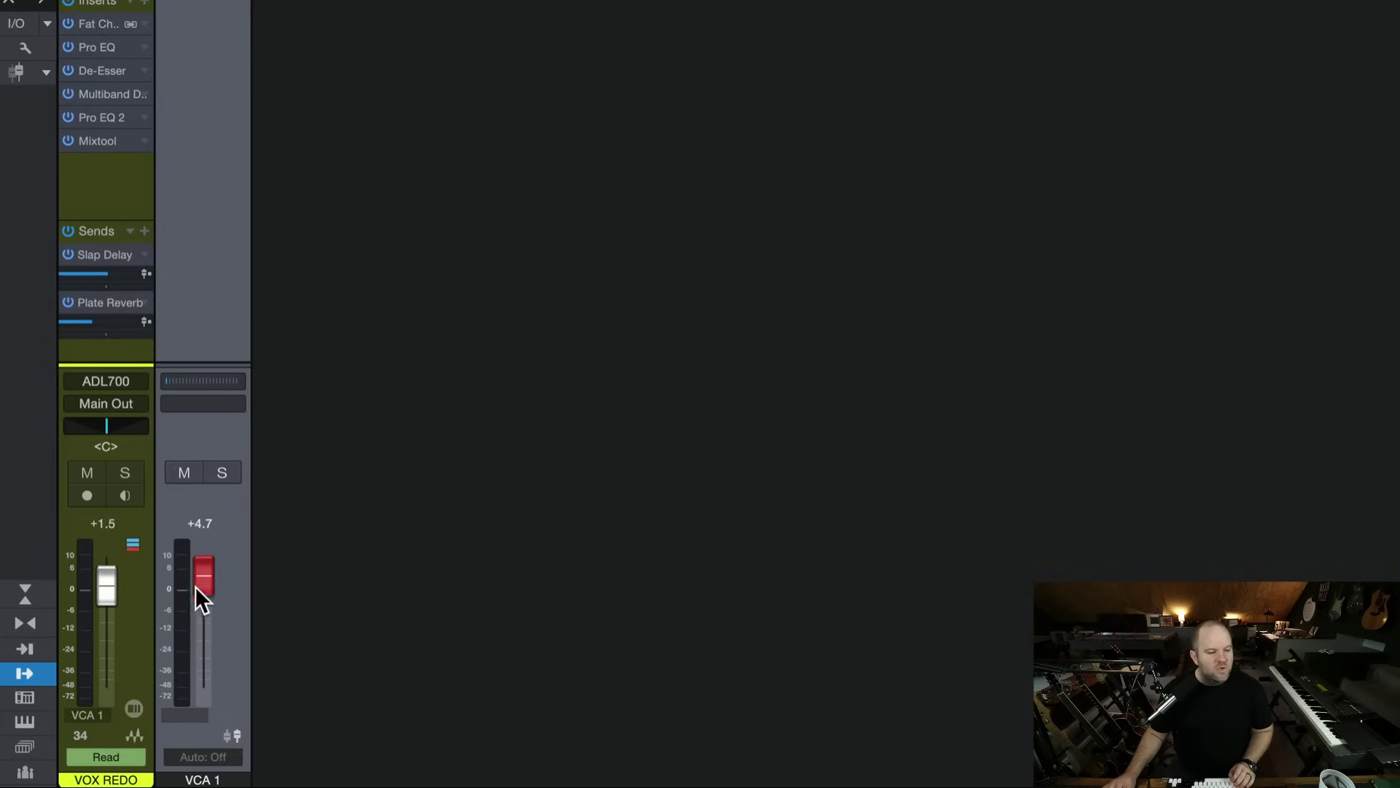
{"action": "left_click", "coordinate": [195, 580], "text": "alt"}
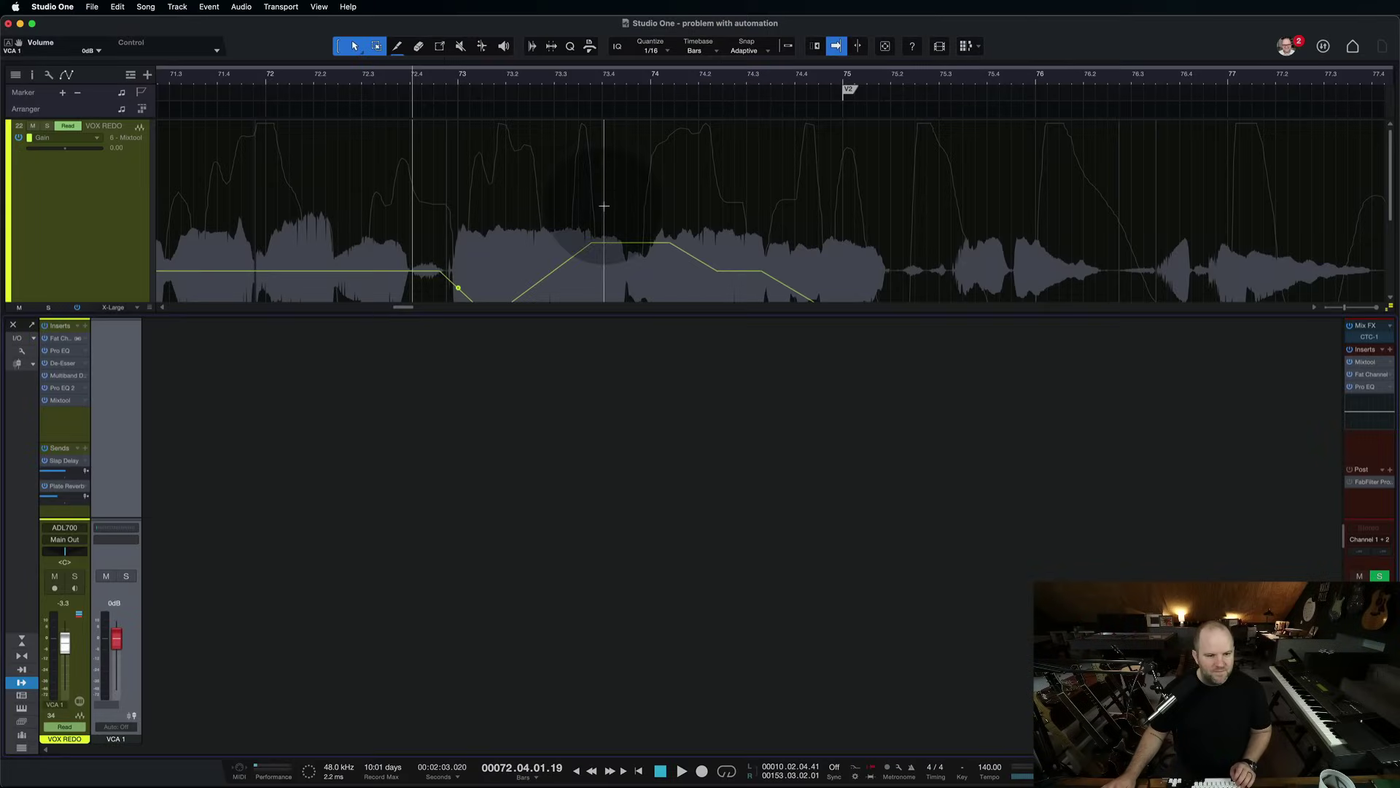
- Play from bar 75 and try raising the VOX REDO fader against its active volume automation
{"action": "scroll", "coordinate": [610, 193], "scroll_direction": "right", "scroll_amount": 5}
{"action": "left_click", "coordinate": [847, 77]}
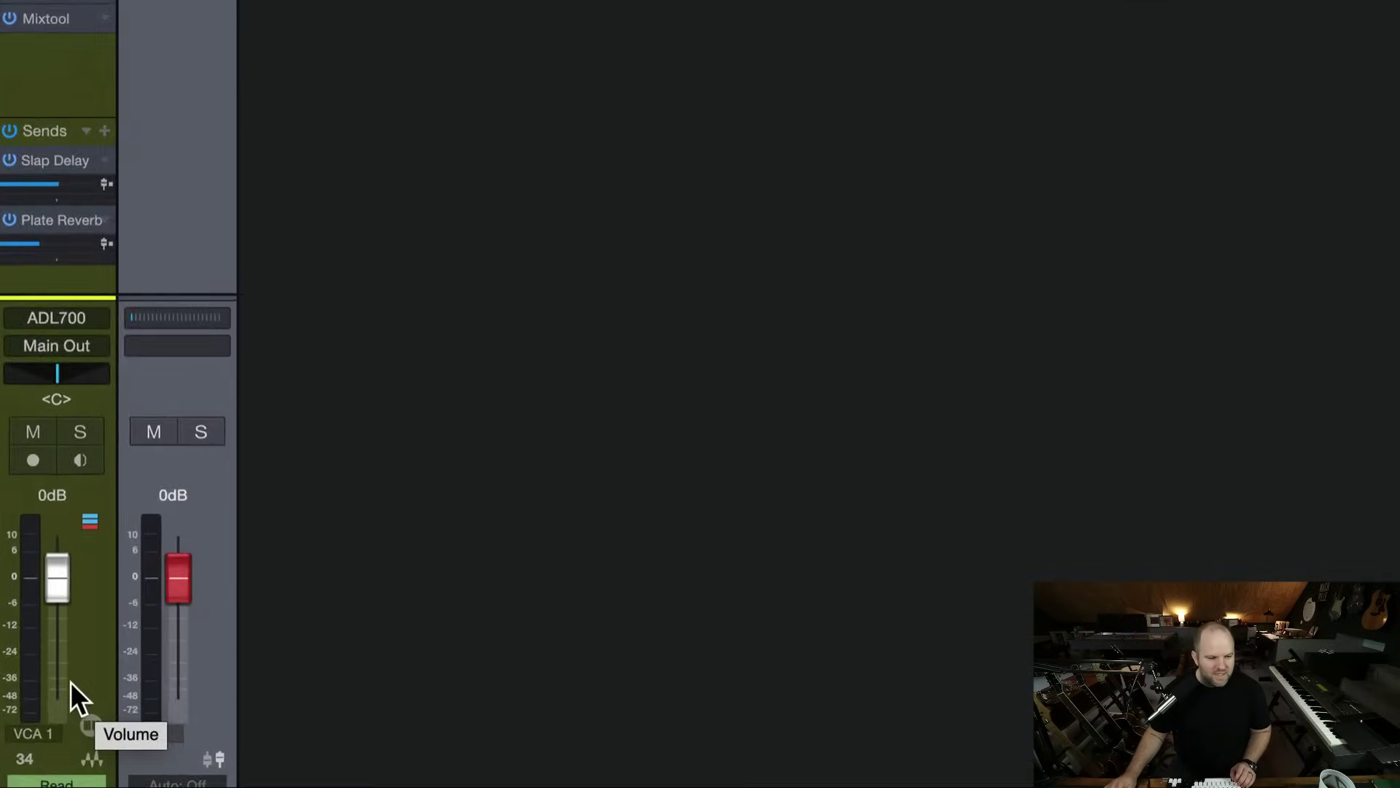
{"action": "left_click_drag", "start_coordinate": [188, 552], "coordinate": [190, 558]}
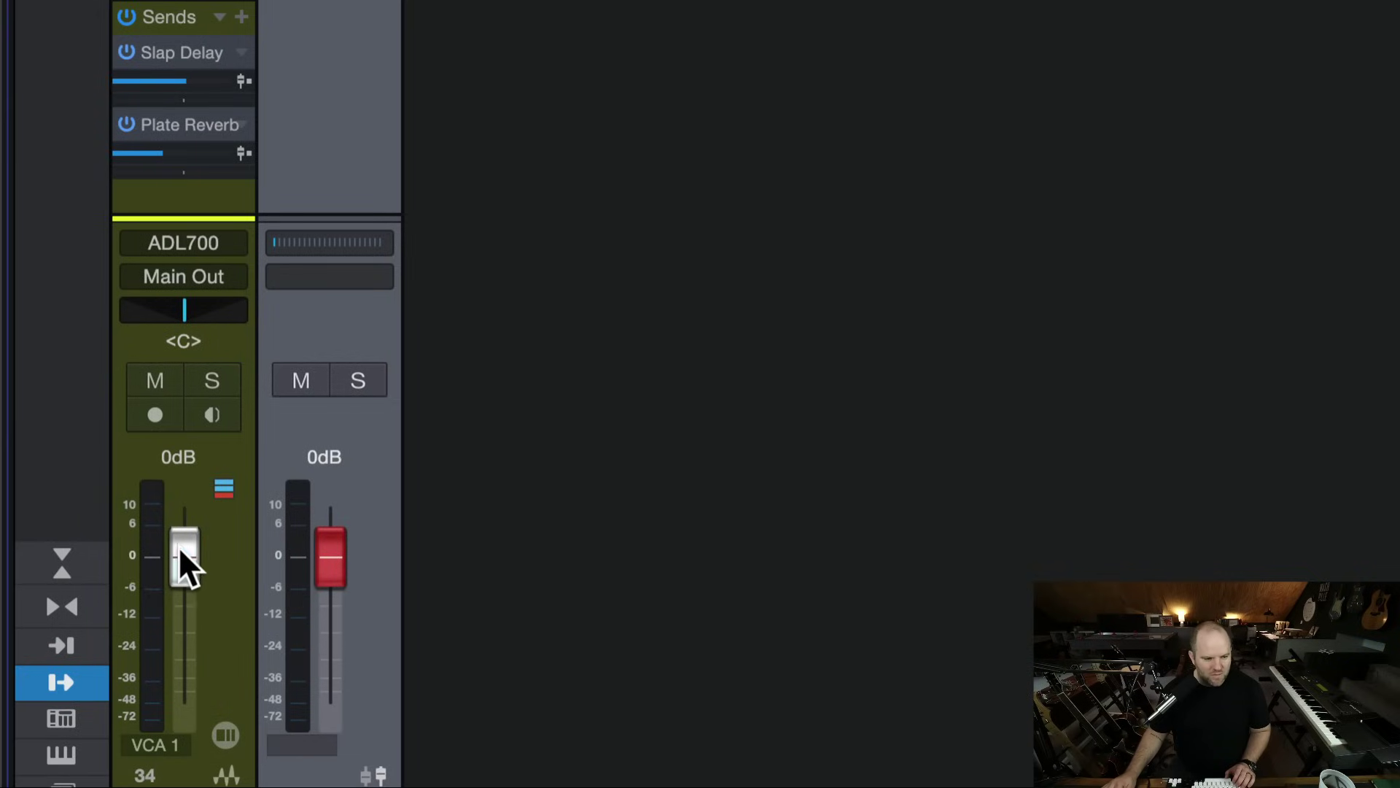
{"action": "key", "text": "space"}
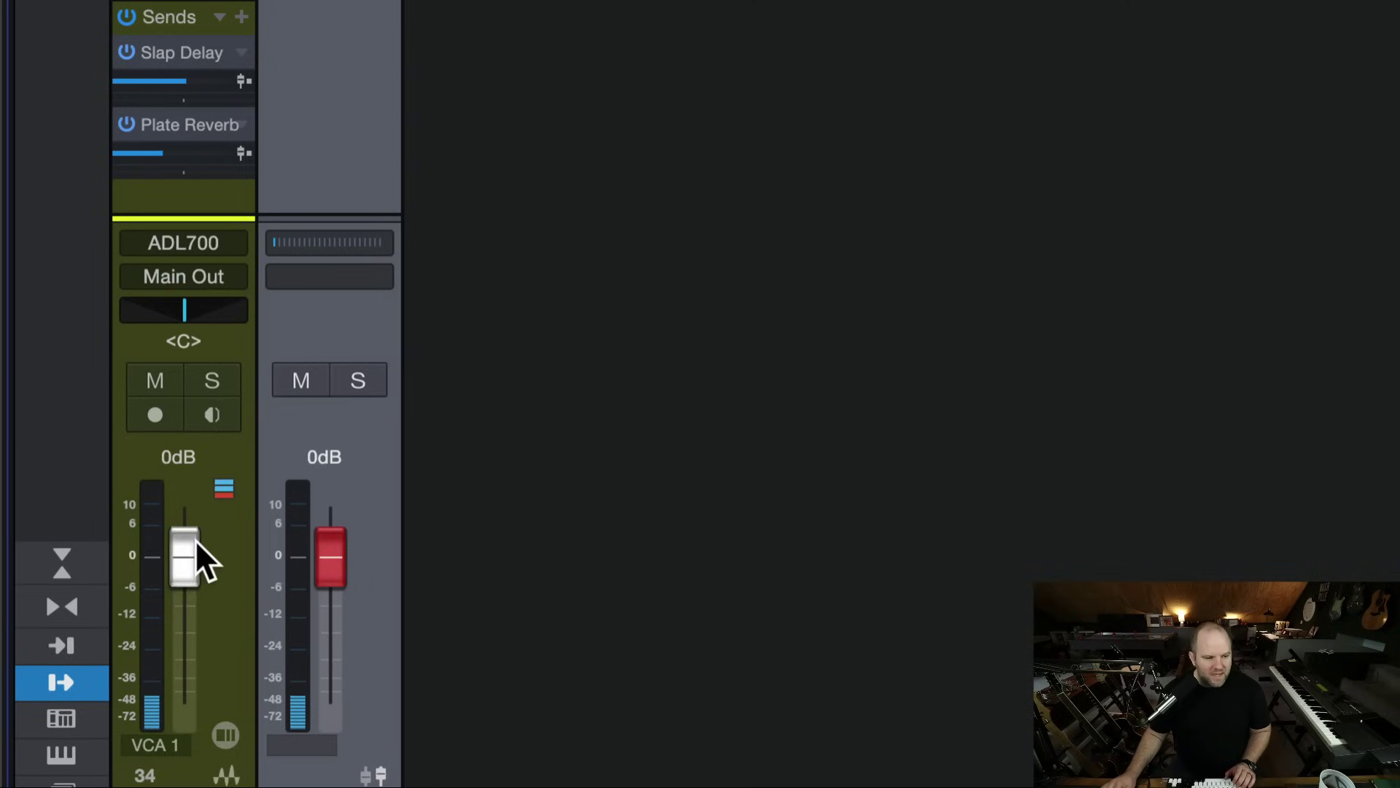
{"action": "left_click_drag", "start_coordinate": [199, 540], "coordinate": [200, 502]}
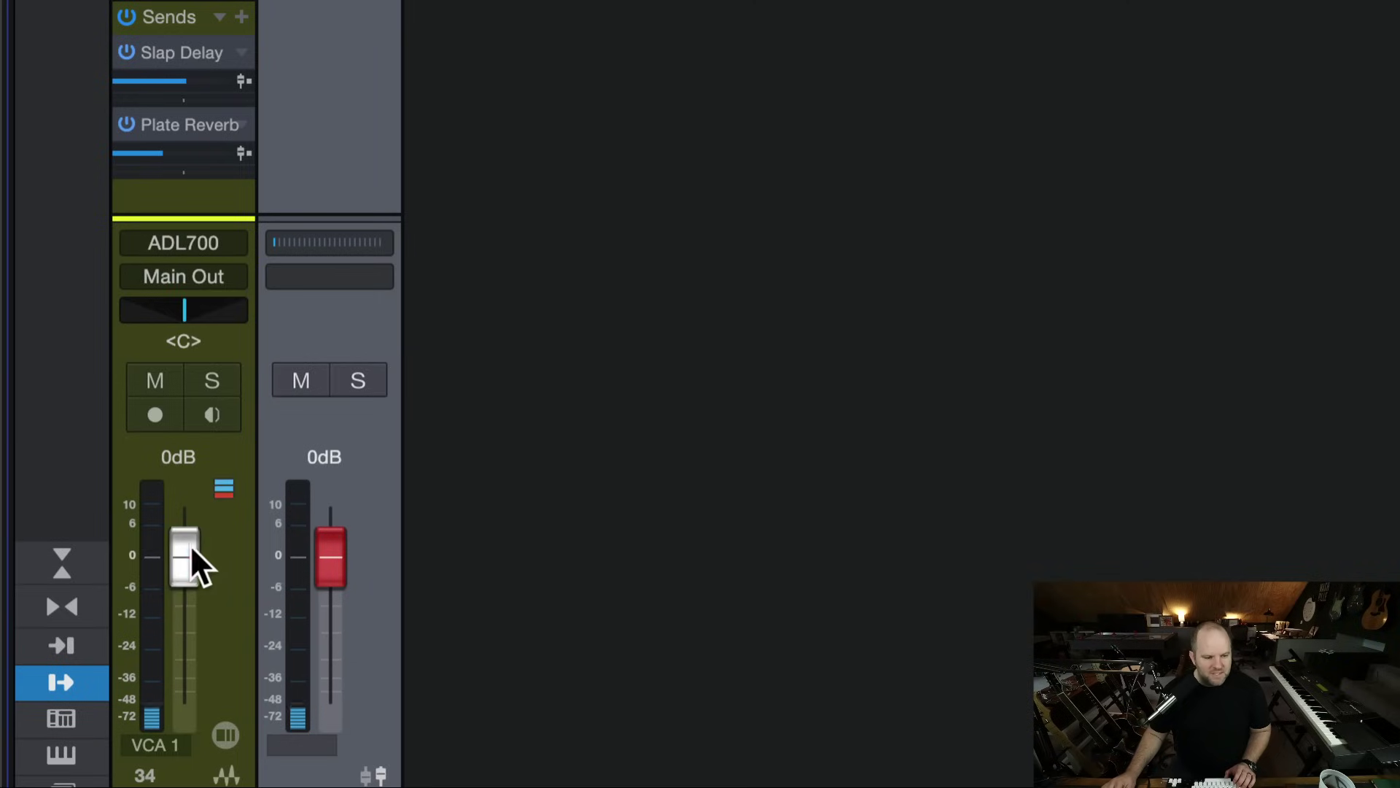
{"action": "left_click_drag", "start_coordinate": [182, 590], "coordinate": [197, 508]}
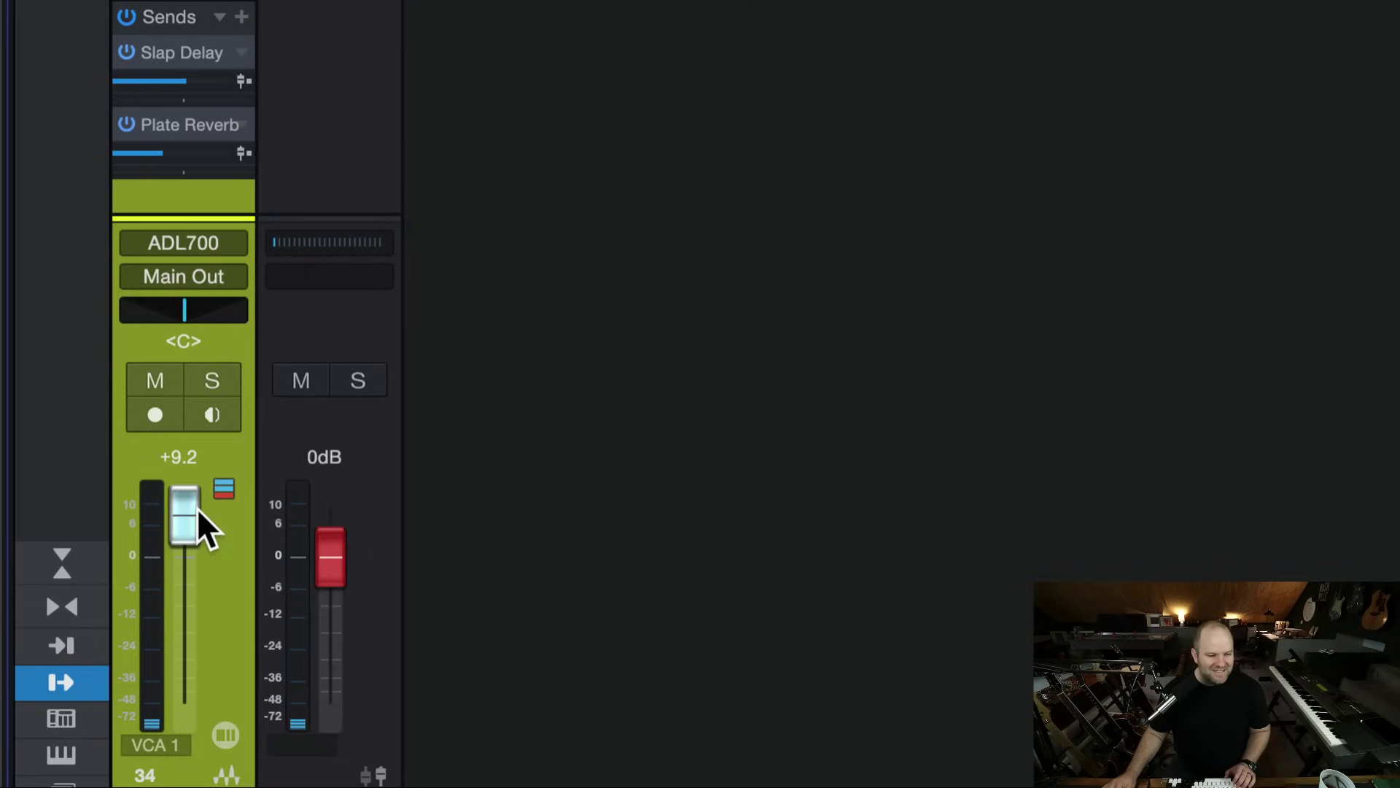
{"action": "left_click_drag", "start_coordinate": [205, 633], "coordinate": [207, 632]}
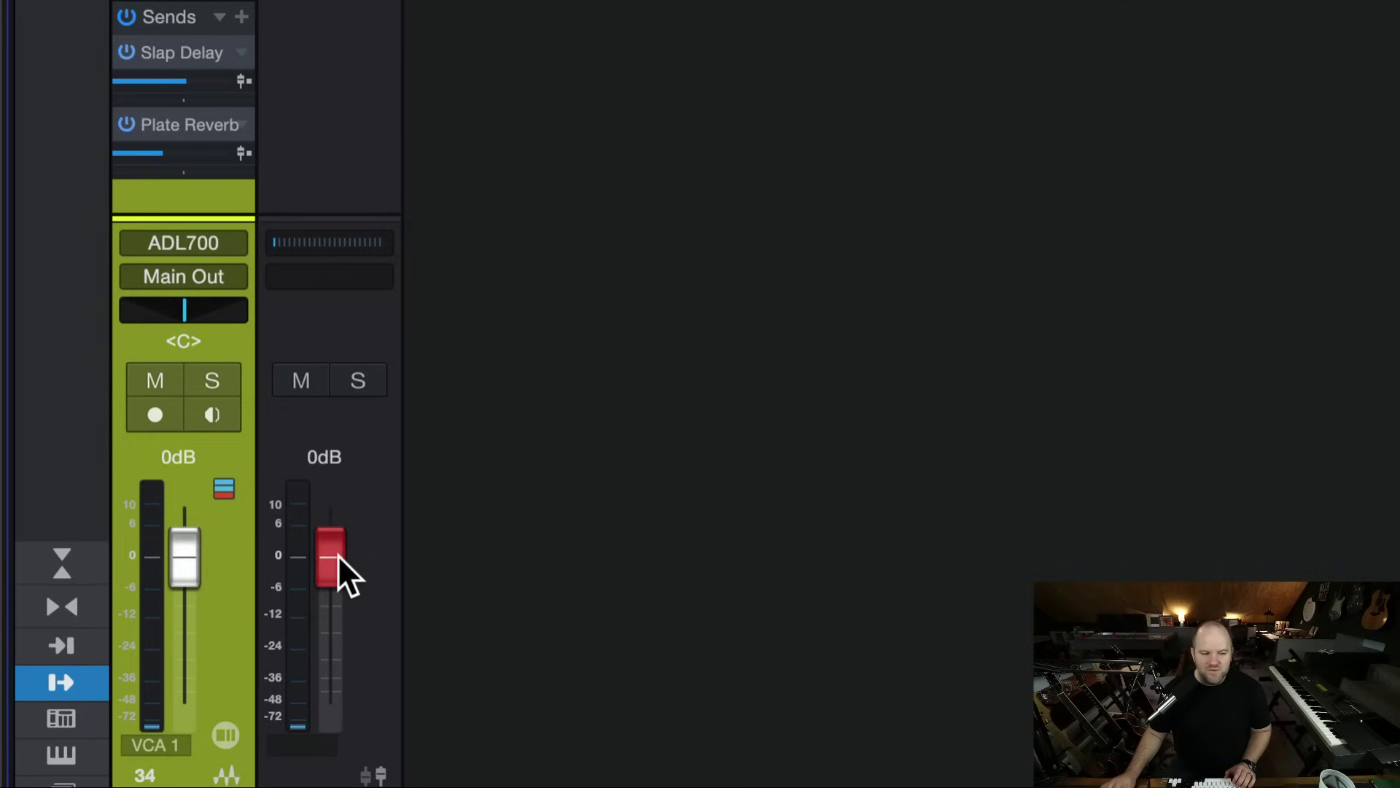
- Raise the VCA 1 fader to about +6.2 dB during playback, and settle it at about +1.4 dB
{"action": "left_click_drag", "start_coordinate": [339, 555], "coordinate": [342, 527]}
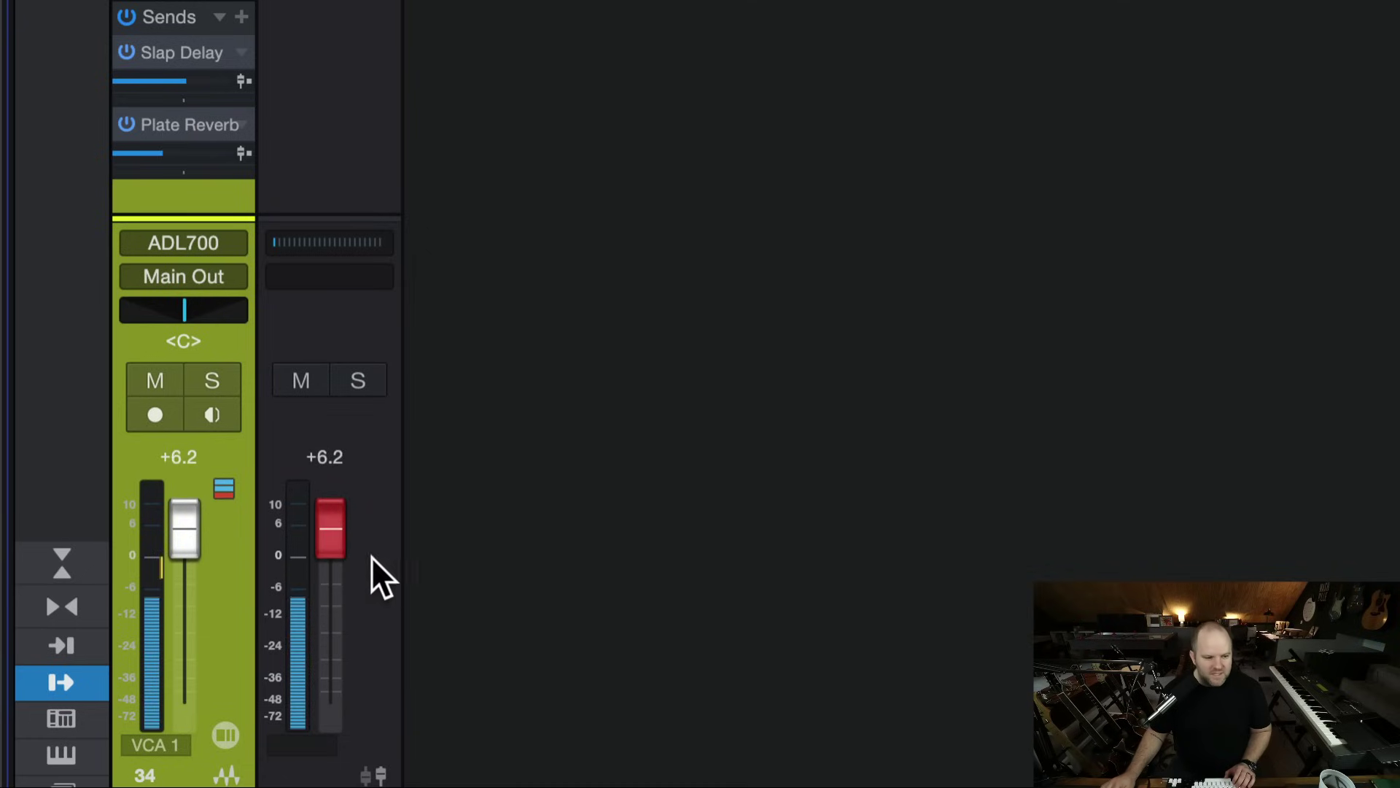
{"action": "mouse_move", "coordinate": [326, 526]}
{"action": "left_mouse_down"}
{"action": "mouse_move", "coordinate": [330, 609]}
{"action": "mouse_move", "coordinate": [337, 530]}
{"action": "left_mouse_up"}
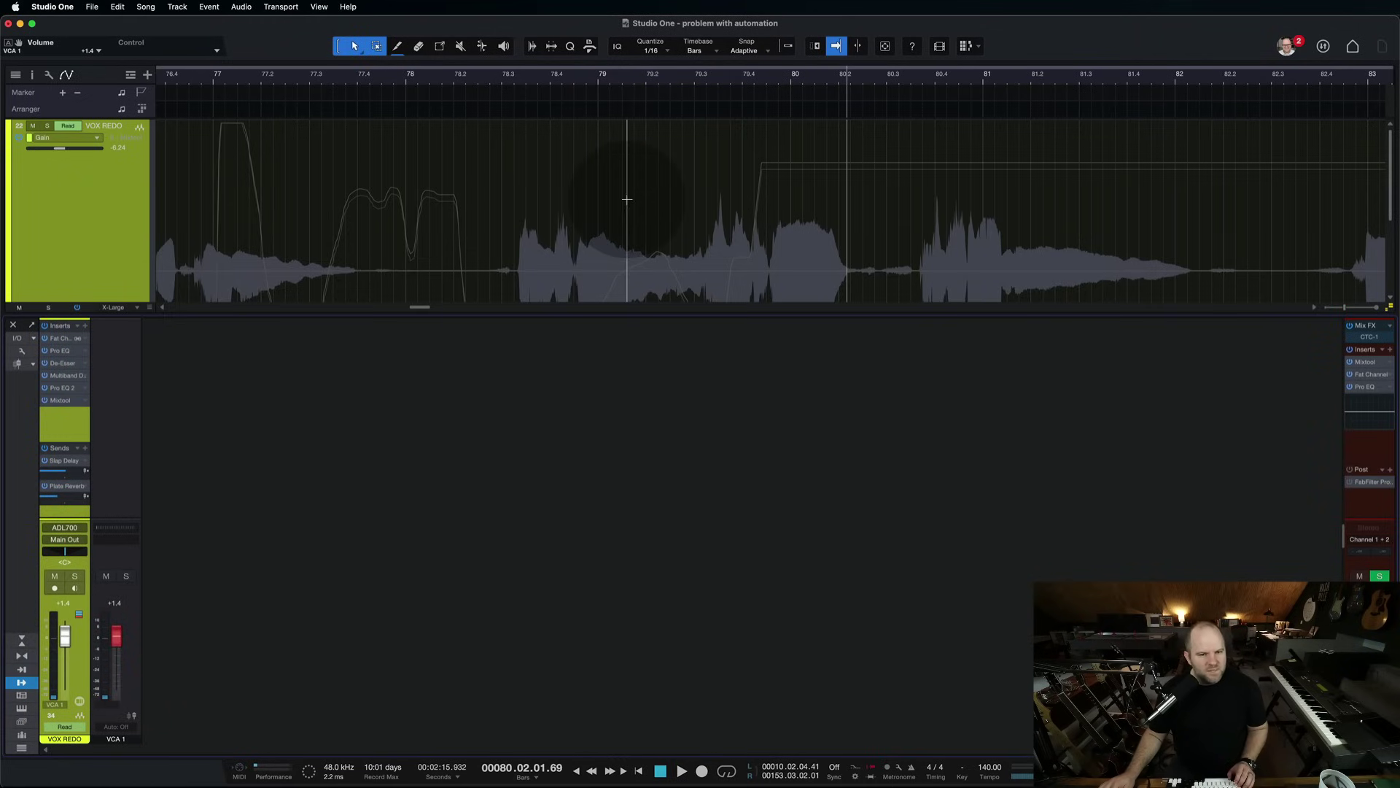
- Go back to around bars 66 to 72 and show the VOX REDO Volume automation in the track lane
{"action": "key", "text": "comma"}
{"action": "scroll", "coordinate": [647, 246], "scroll_direction": "left", "scroll_amount": 15}
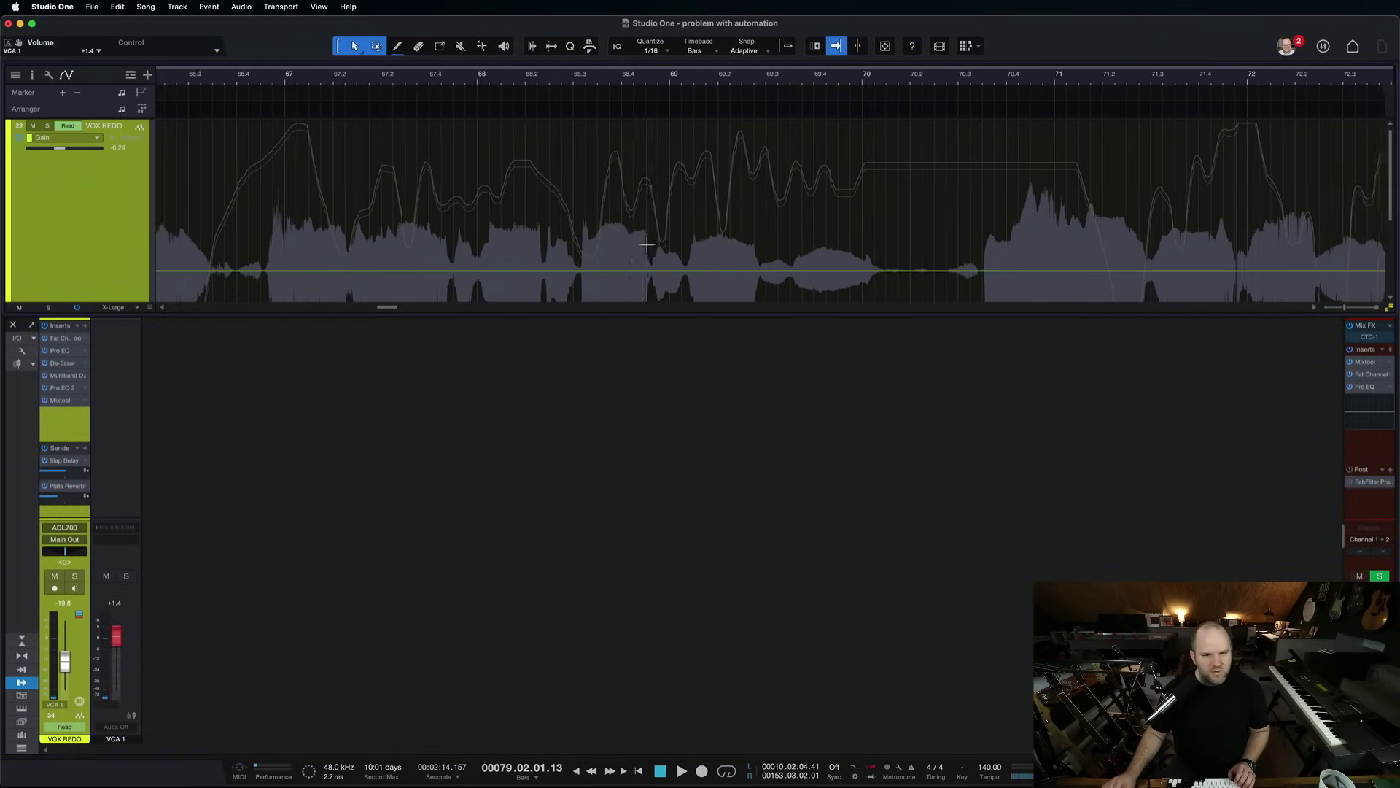
{"action": "left_click", "coordinate": [54, 147]}
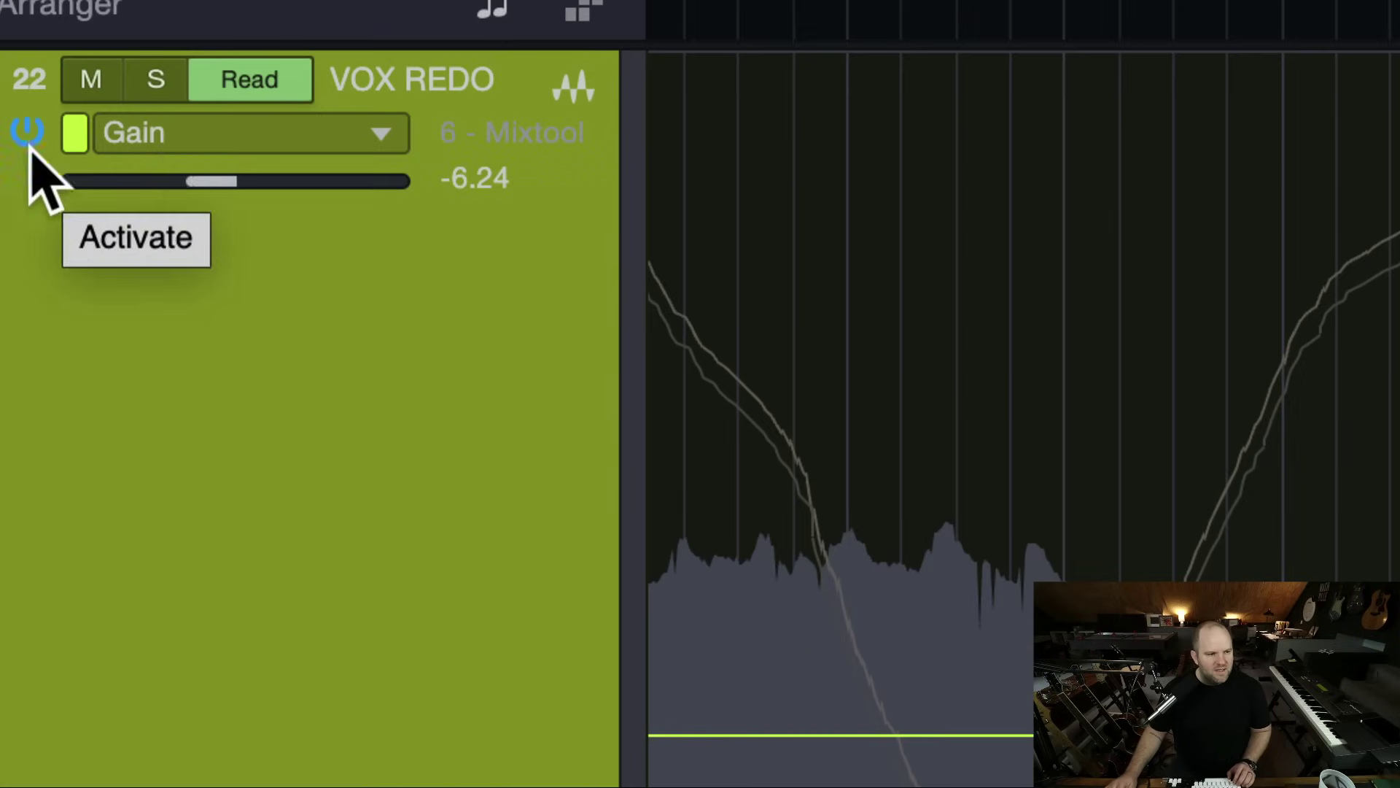
{"action": "left_click", "coordinate": [52, 140]}
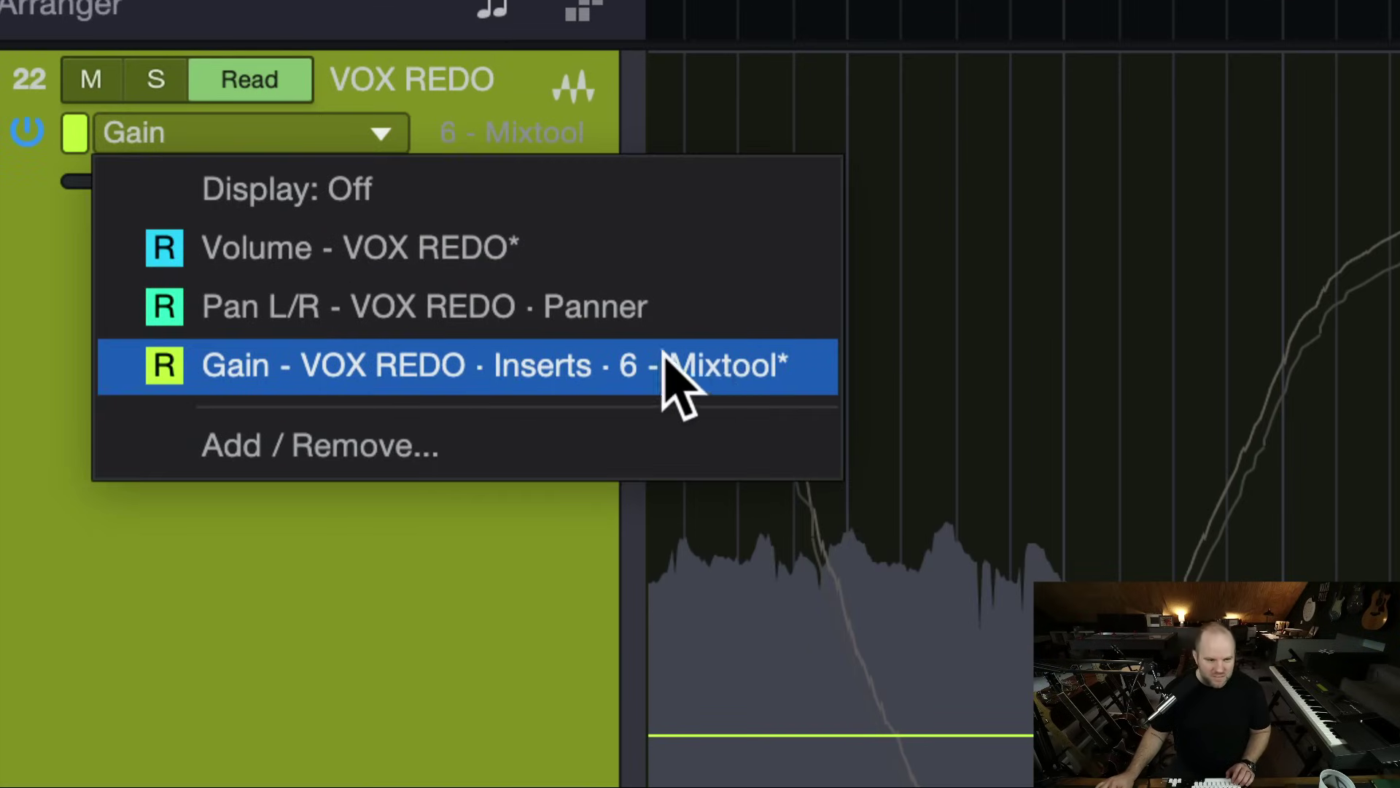
{"action": "left_click", "coordinate": [326, 264]}
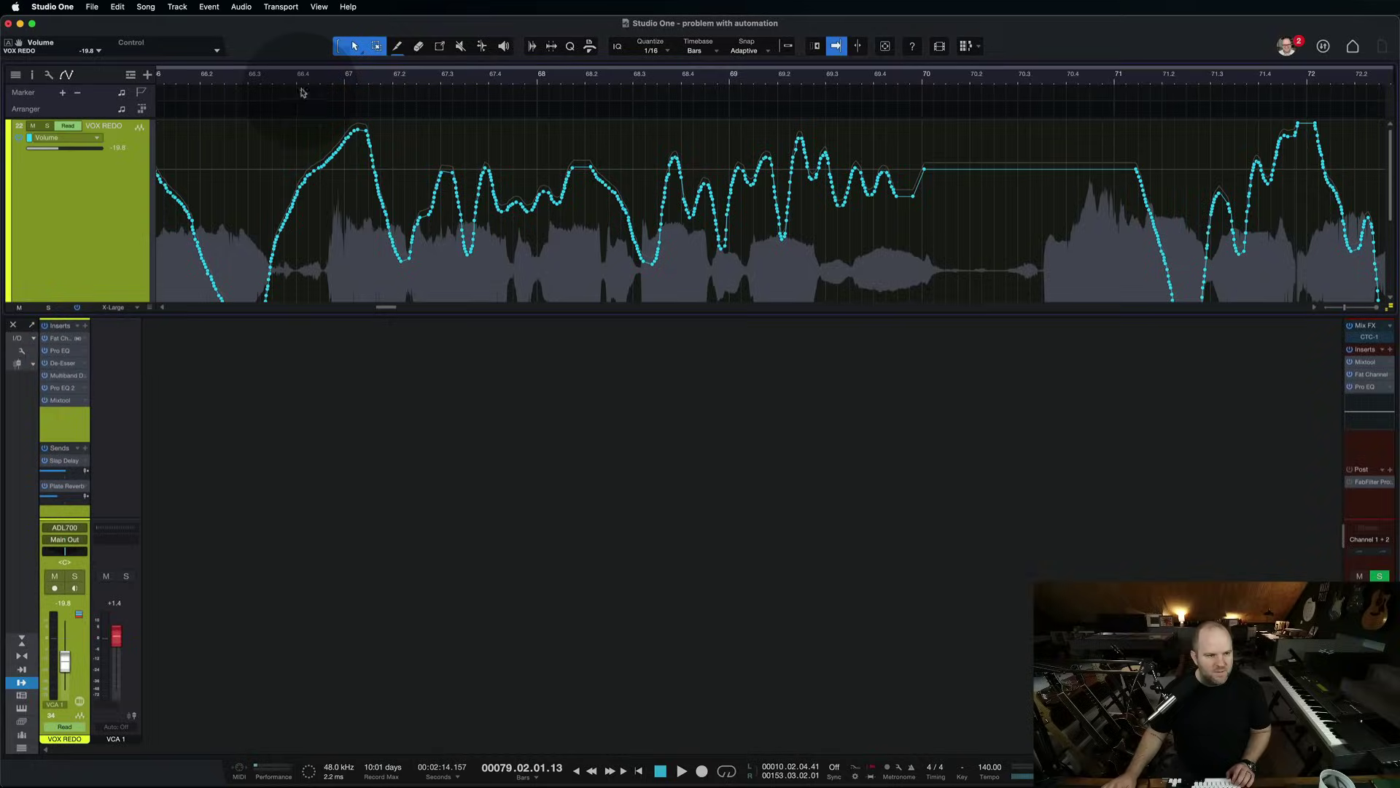
- Play from just before bar 67, lower the VCA 1 fader to about -29 dB, and bring it back to 0 dB
{"action": "left_click", "coordinate": [301, 79]}
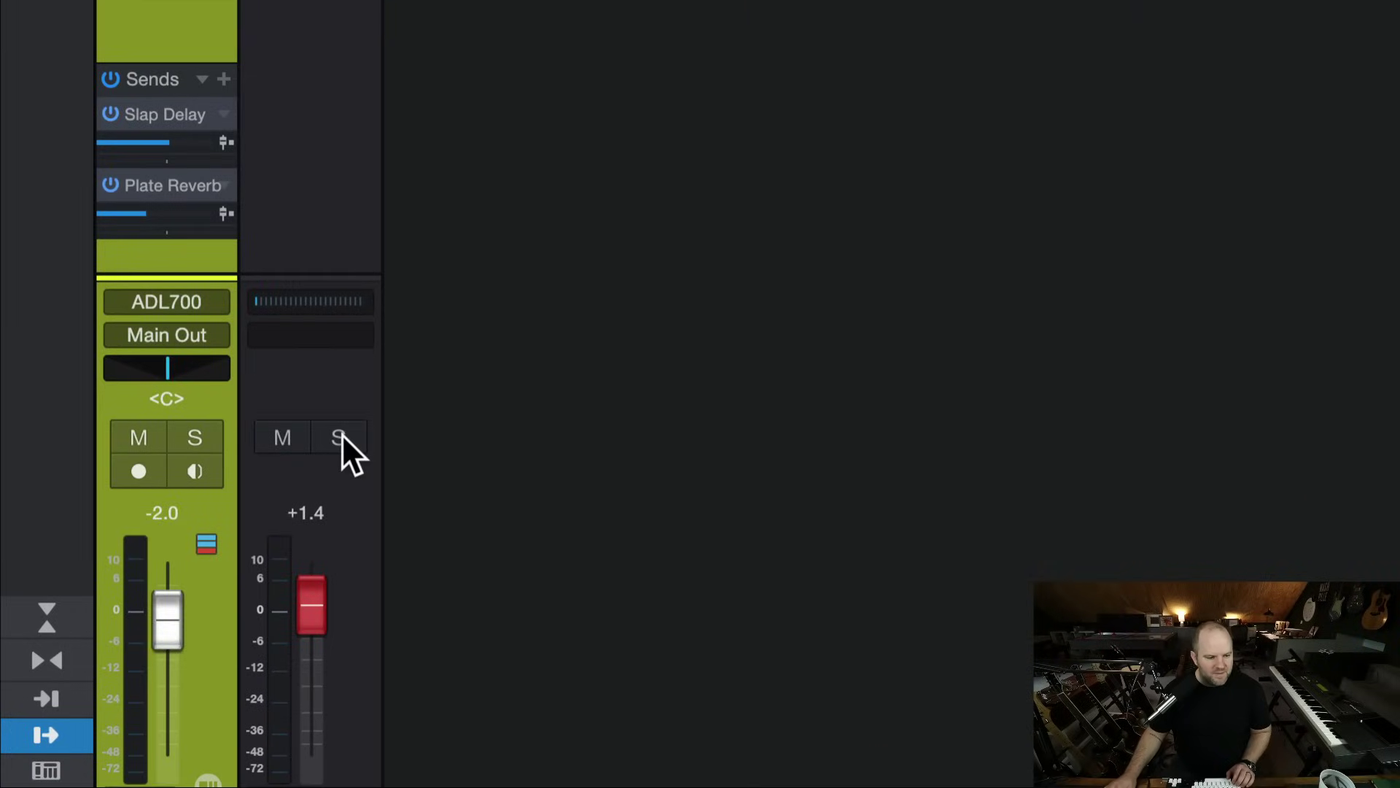
{"action": "key", "text": "space"}
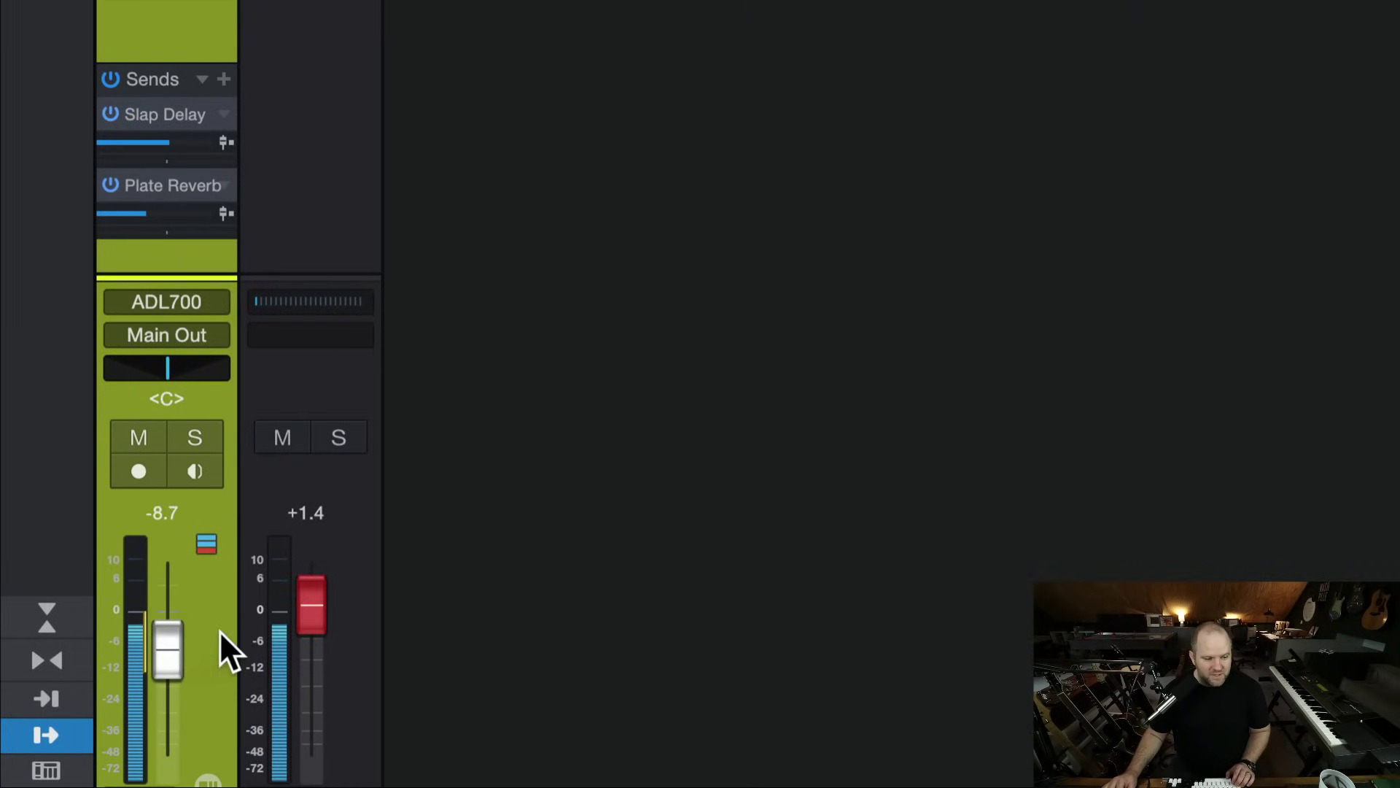
{"action": "left_click_drag", "start_coordinate": [308, 610], "coordinate": [330, 704]}
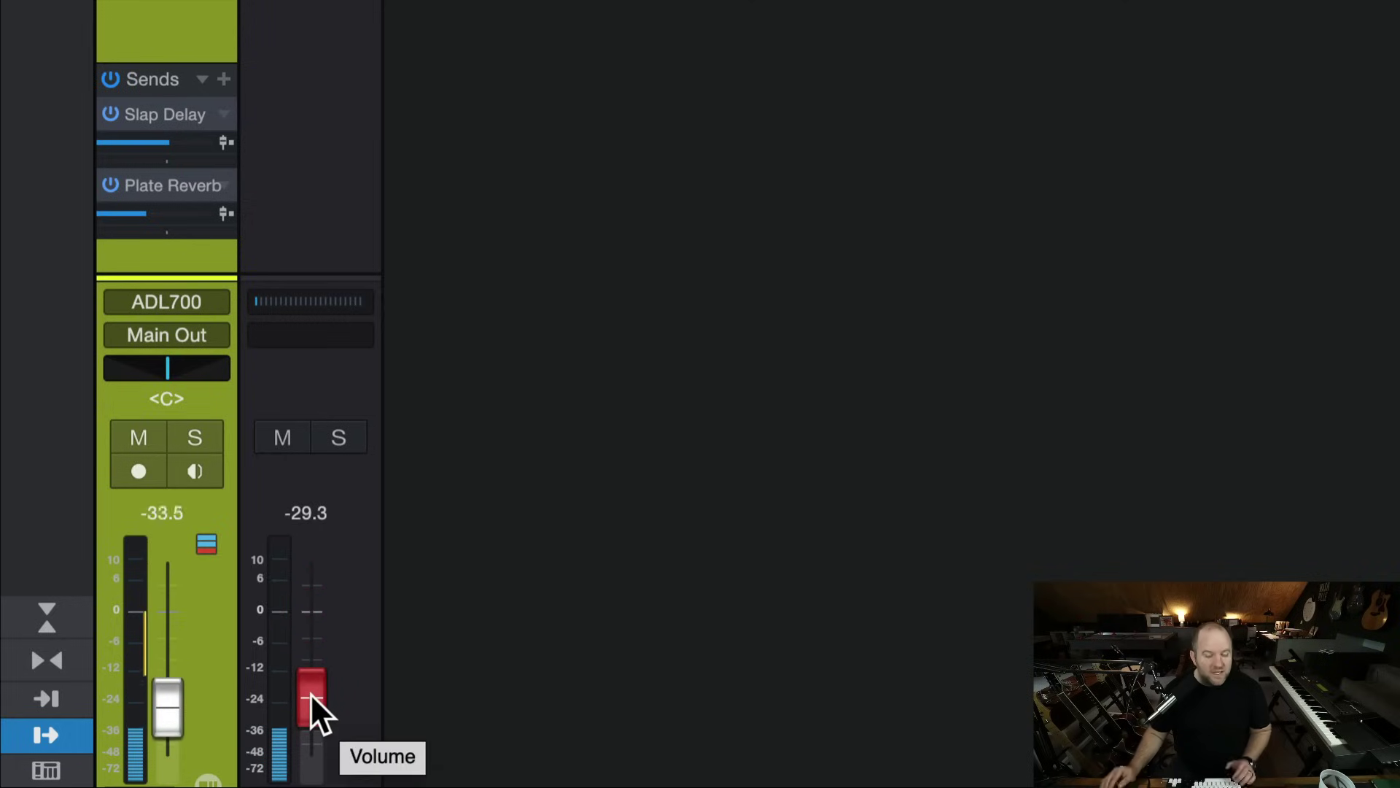
{"action": "left_click_drag", "start_coordinate": [309, 693], "coordinate": [313, 653]}
{"action": "left_click_drag", "start_coordinate": [310, 639], "coordinate": [310, 635]}
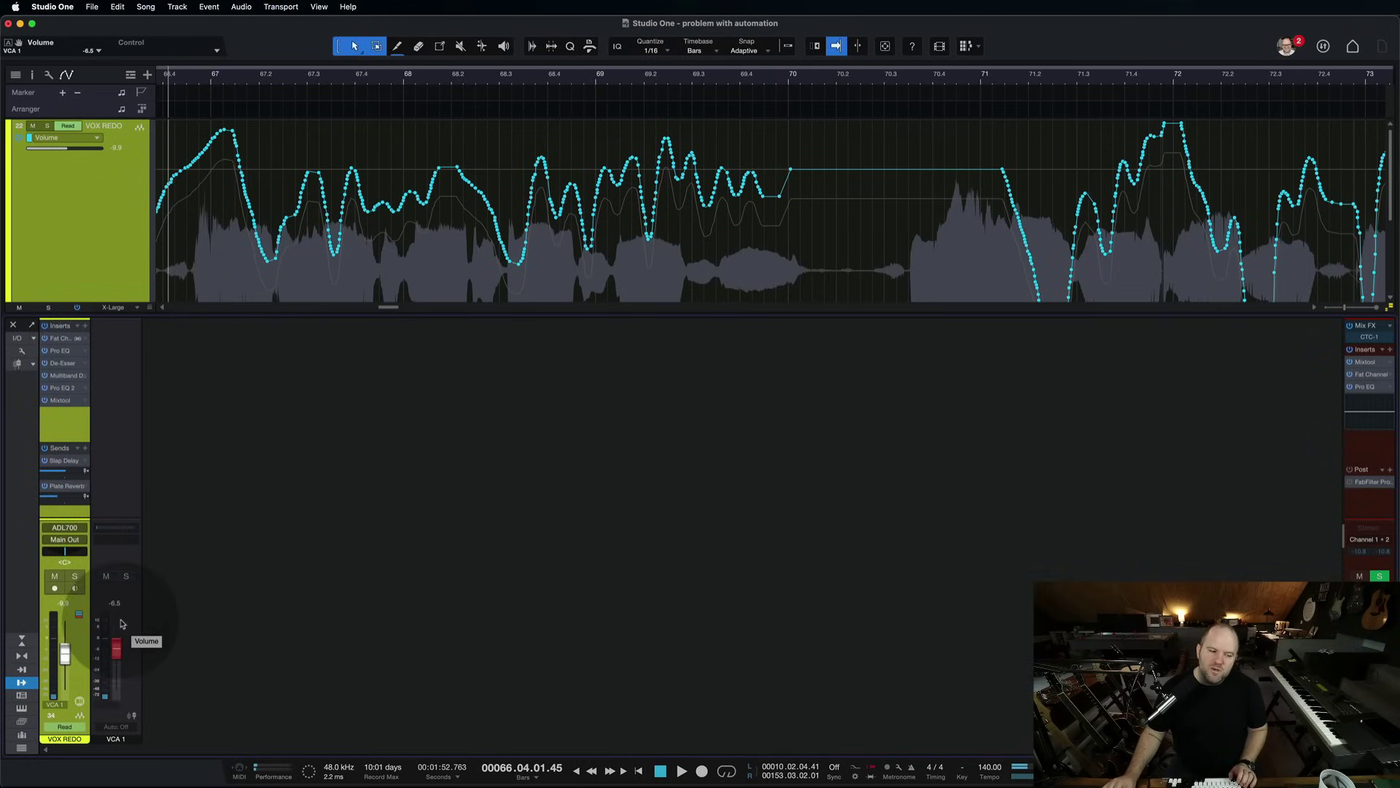
{"action": "left_click_drag", "start_coordinate": [124, 641], "coordinate": [118, 652]}
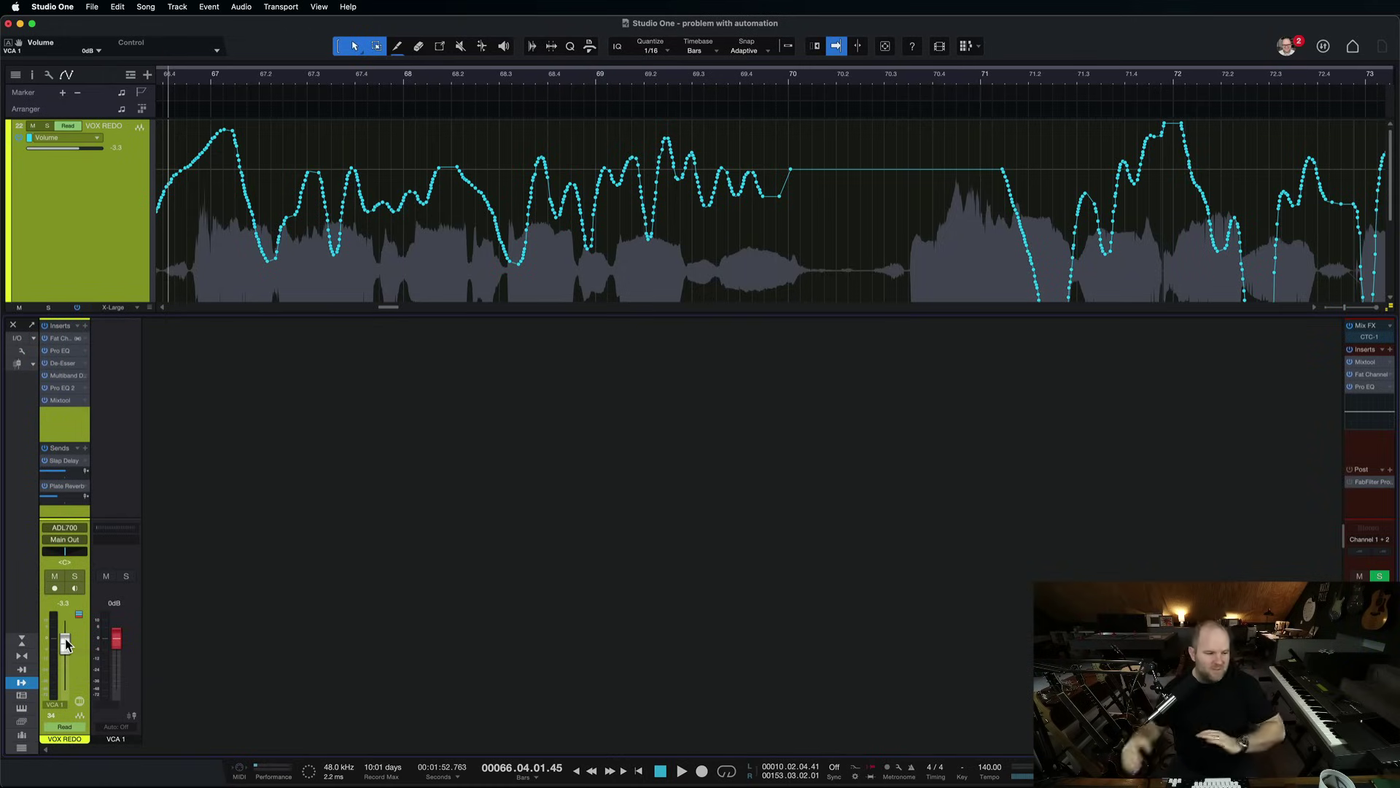
- Add a bus for the VOX REDO channel and select the new bus channel
{"action": "right_click", "coordinate": [76, 511]}
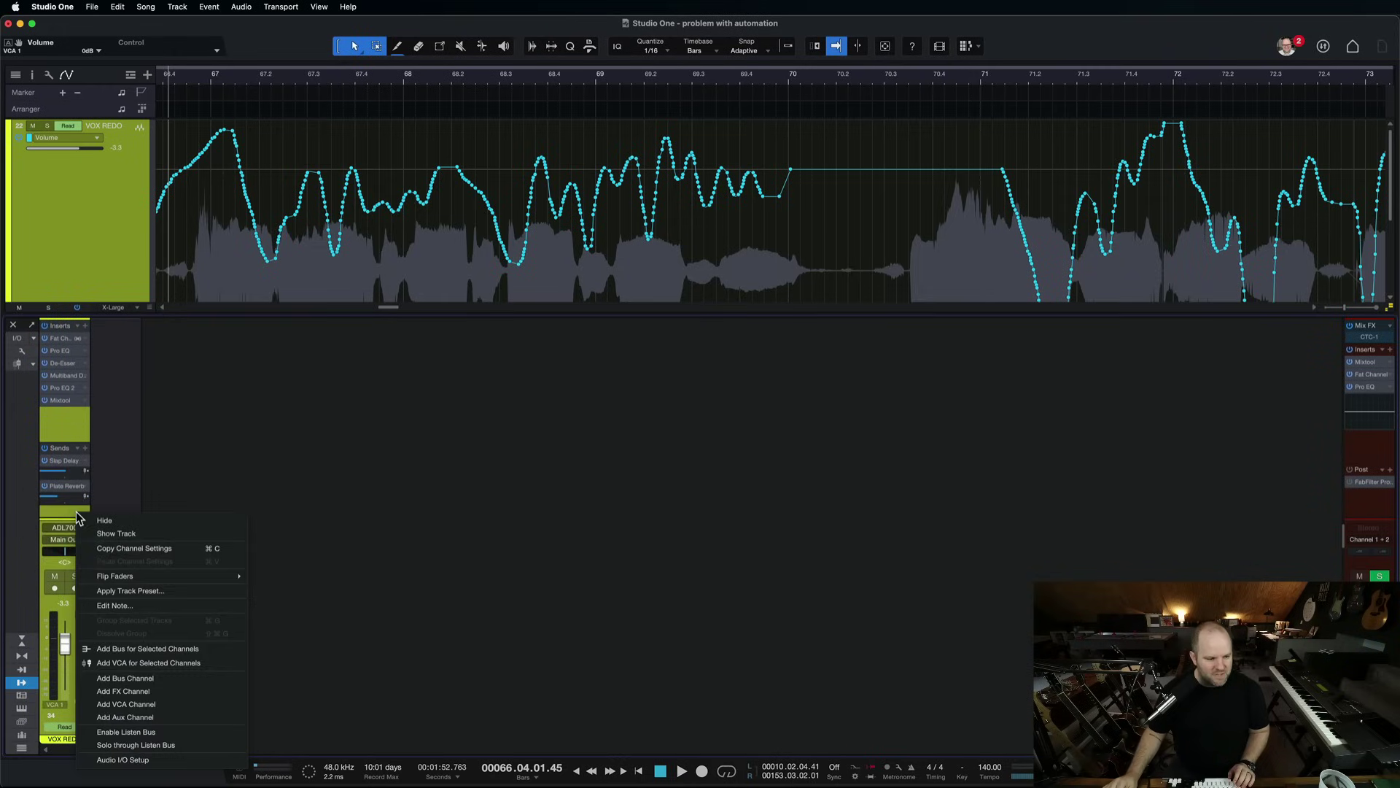
{"action": "left_click", "coordinate": [131, 649]}
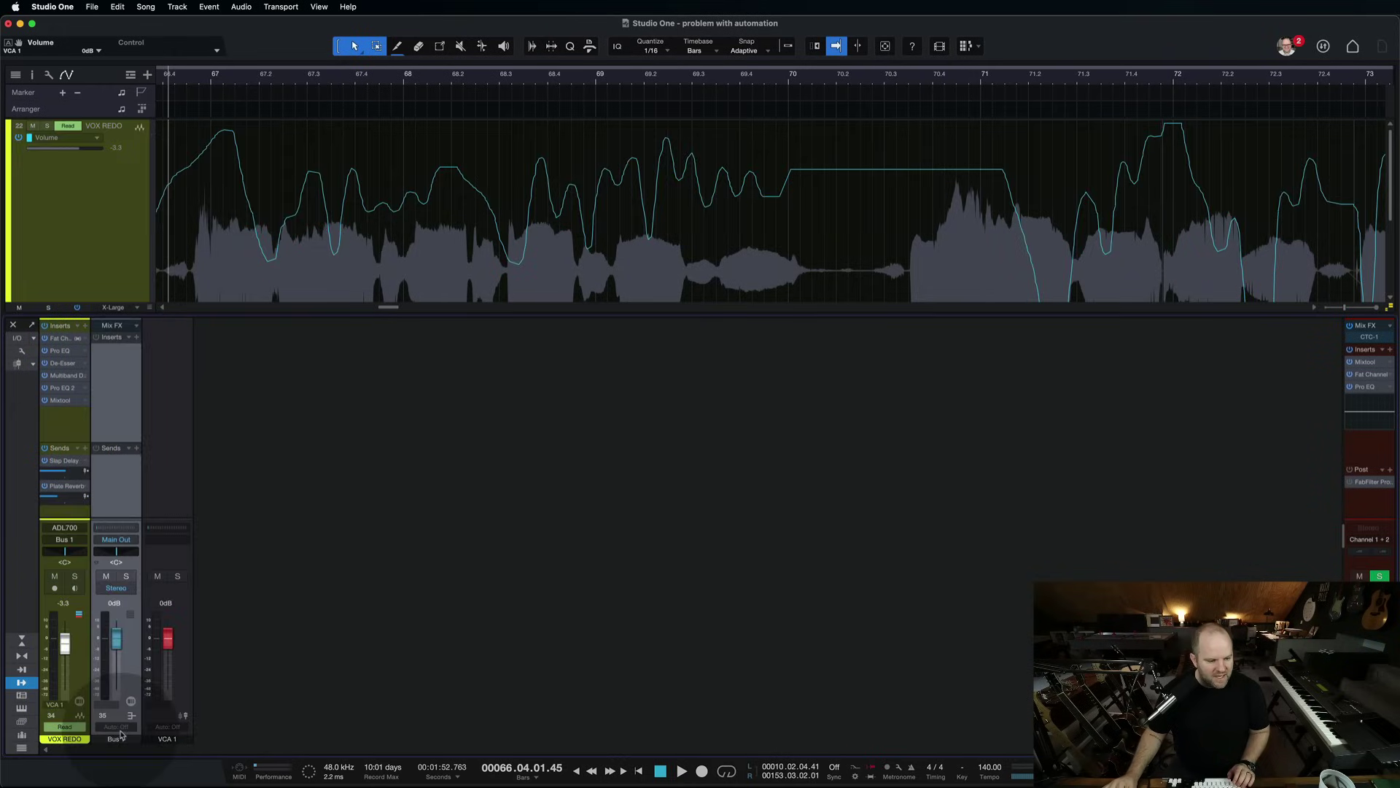
{"action": "left_click", "coordinate": [116, 739]}
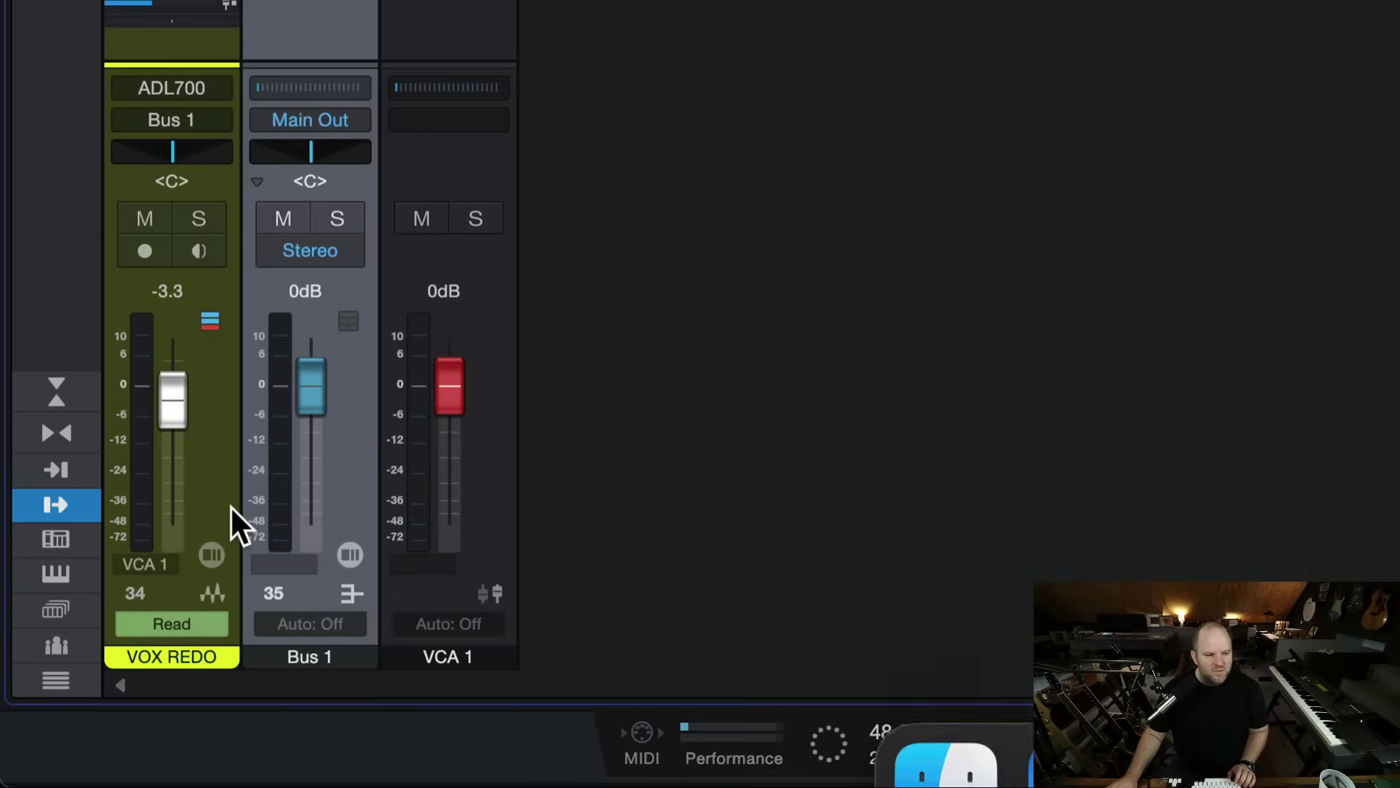
- Raise the Bus 1 fader to about +1.7 dB and reset it to 0 dB
{"action": "left_click_drag", "start_coordinate": [317, 376], "coordinate": [319, 370]}
{"action": "mouse_move", "coordinate": [450, 369]}
{"action": "left_mouse_down"}
{"action": "mouse_move", "coordinate": [448, 410]}
{"action": "mouse_move", "coordinate": [454, 369]}
{"action": "left_mouse_up"}
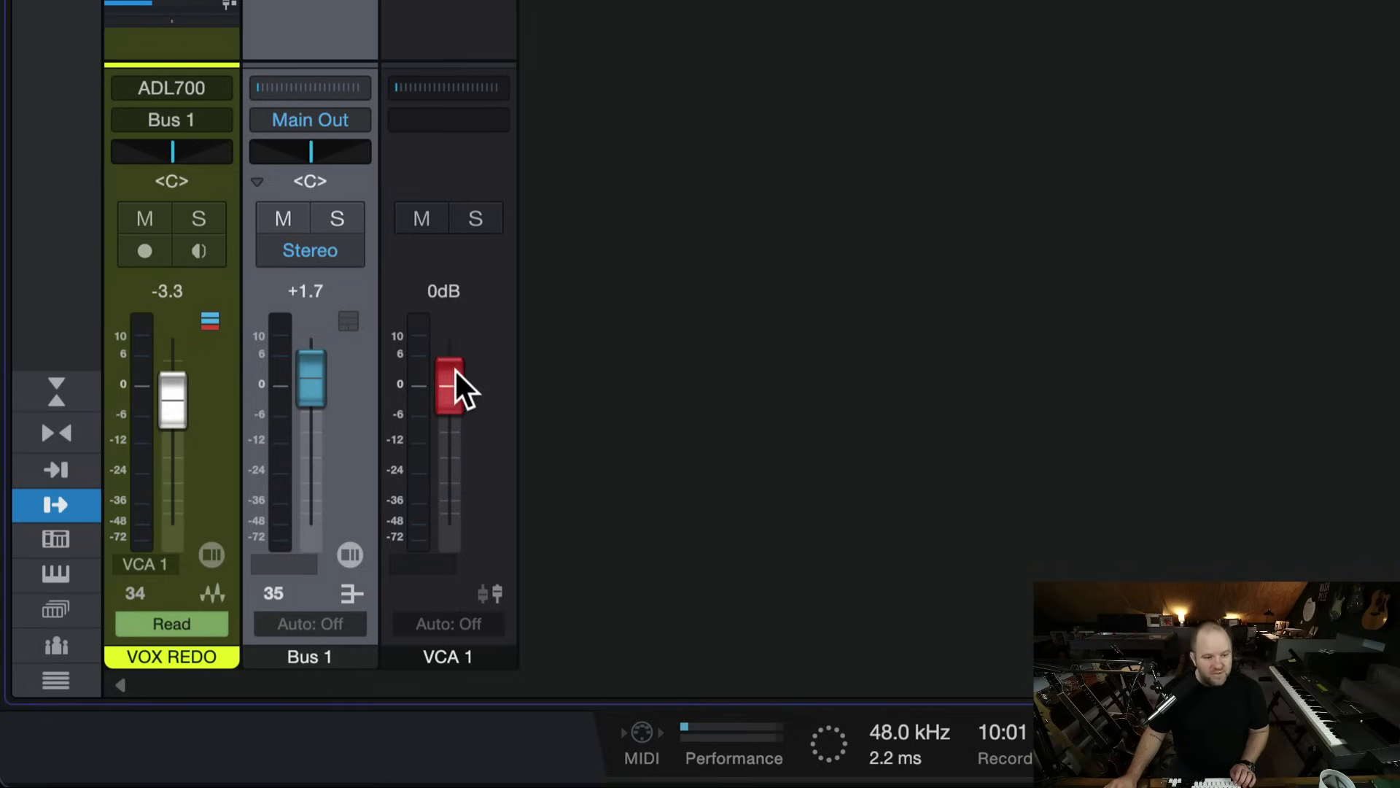
{"action": "left_click_drag", "start_coordinate": [330, 369], "coordinate": [312, 383]}
{"action": "left_click", "coordinate": [313, 383], "text": "alt"}
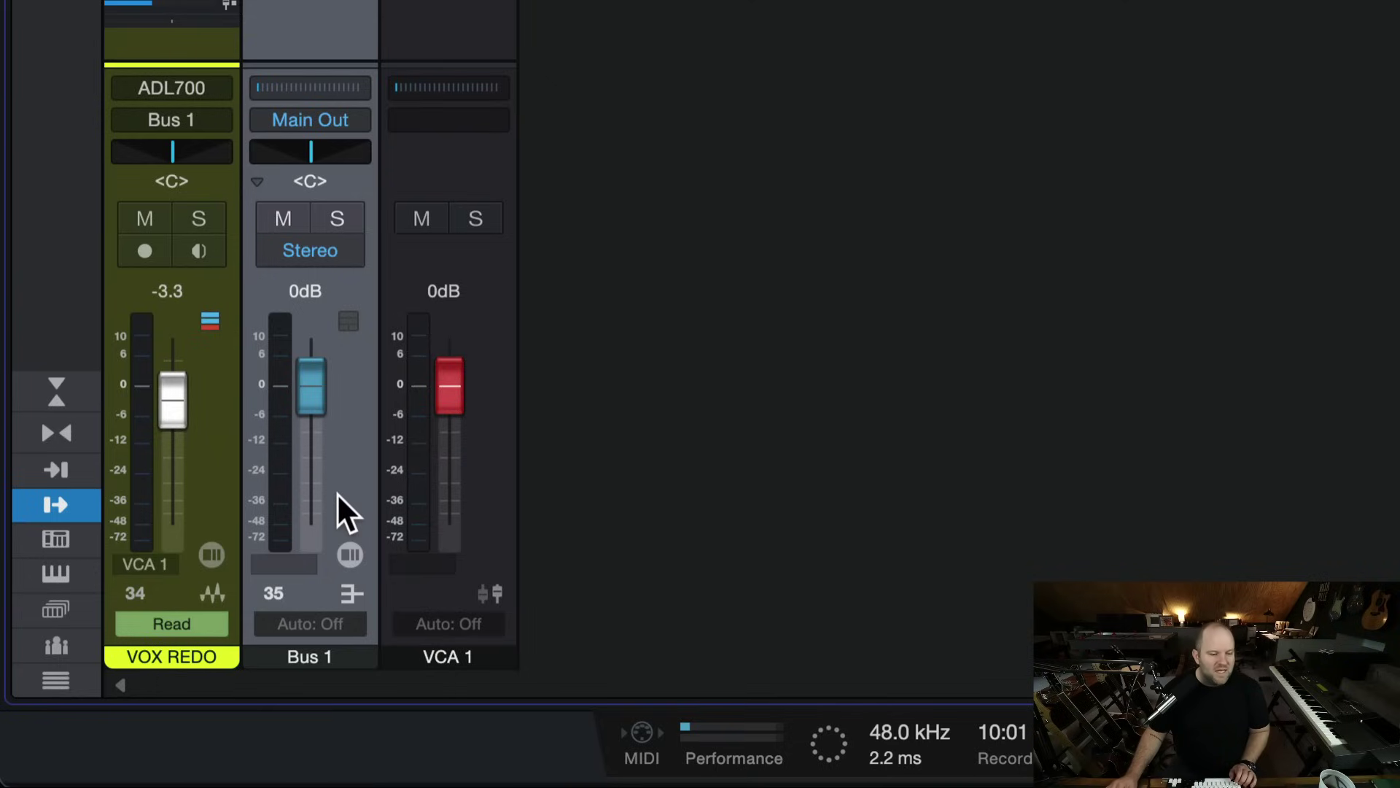
- Select the VCA 1 channel and move its fader to +1.4 dB, settling at about +0.6 dB
{"action": "left_click", "coordinate": [484, 300]}
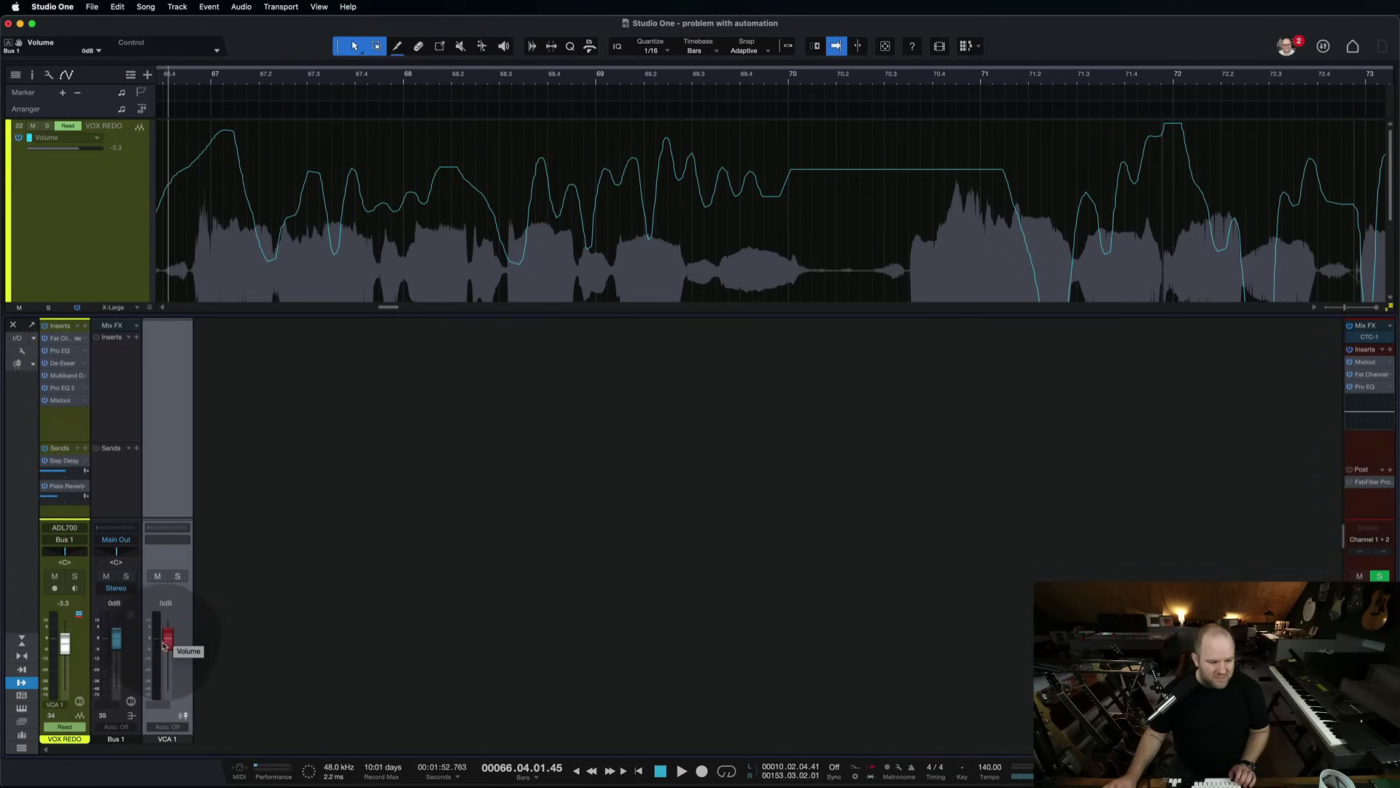
{"action": "mouse_move", "coordinate": [187, 614]}
{"action": "left_mouse_down"}
{"action": "mouse_move", "coordinate": [196, 646]}
{"action": "mouse_move", "coordinate": [175, 649]}
{"action": "mouse_move", "coordinate": [175, 633]}
{"action": "left_mouse_up"}
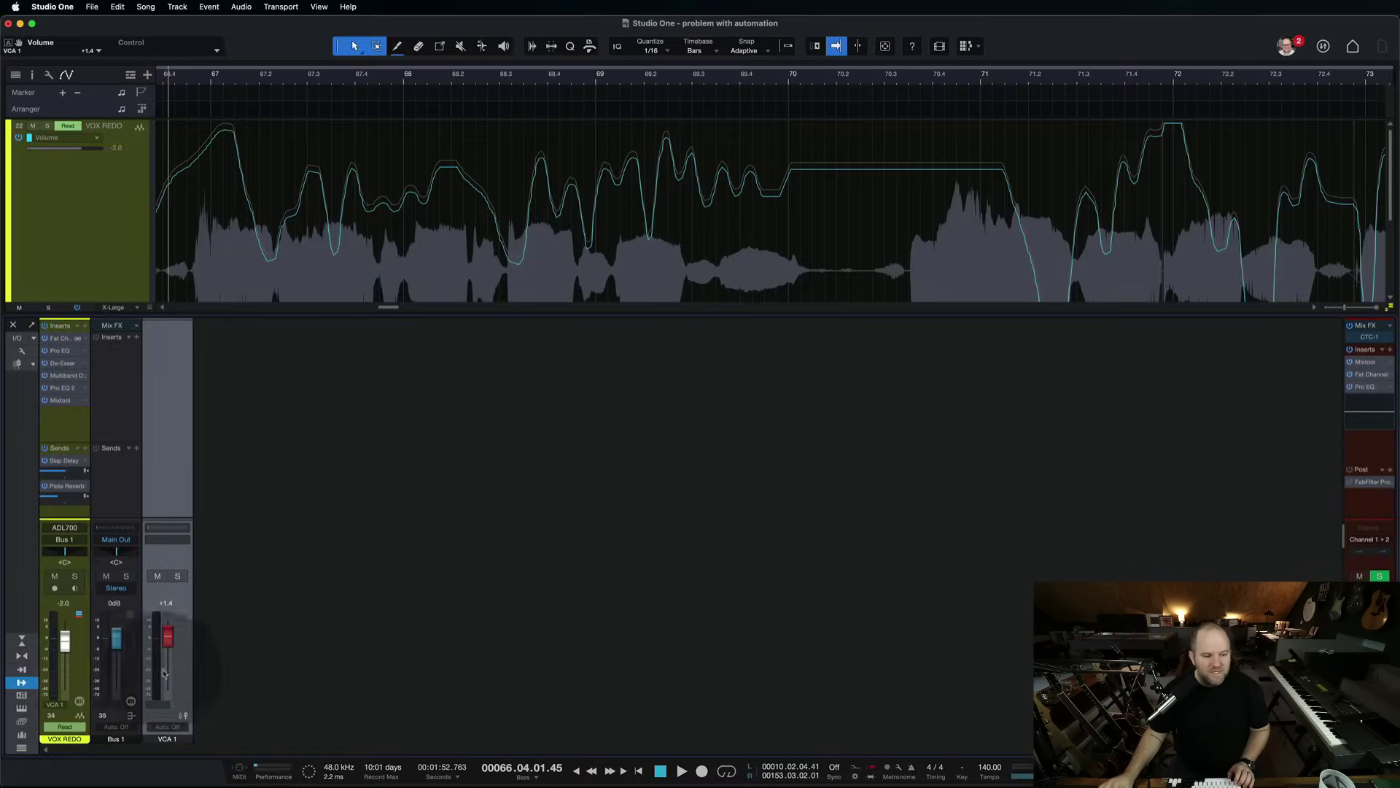
{"action": "left_click_drag", "start_coordinate": [167, 639], "coordinate": [260, 647]}
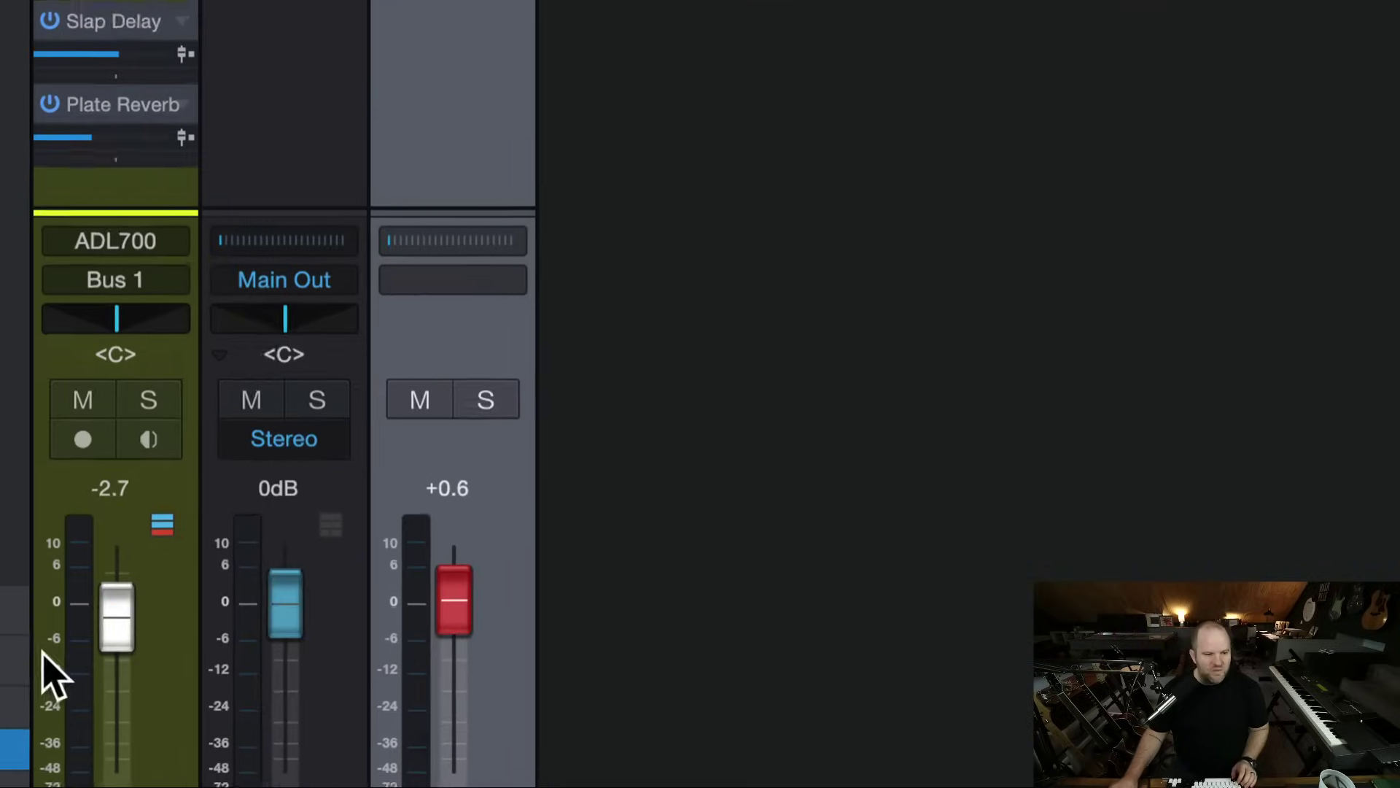
- Compare the Bus 1 and VCA 1 channel strips by selecting them alternately, ending on VCA 1
{"action": "left_click", "coordinate": [318, 180]}
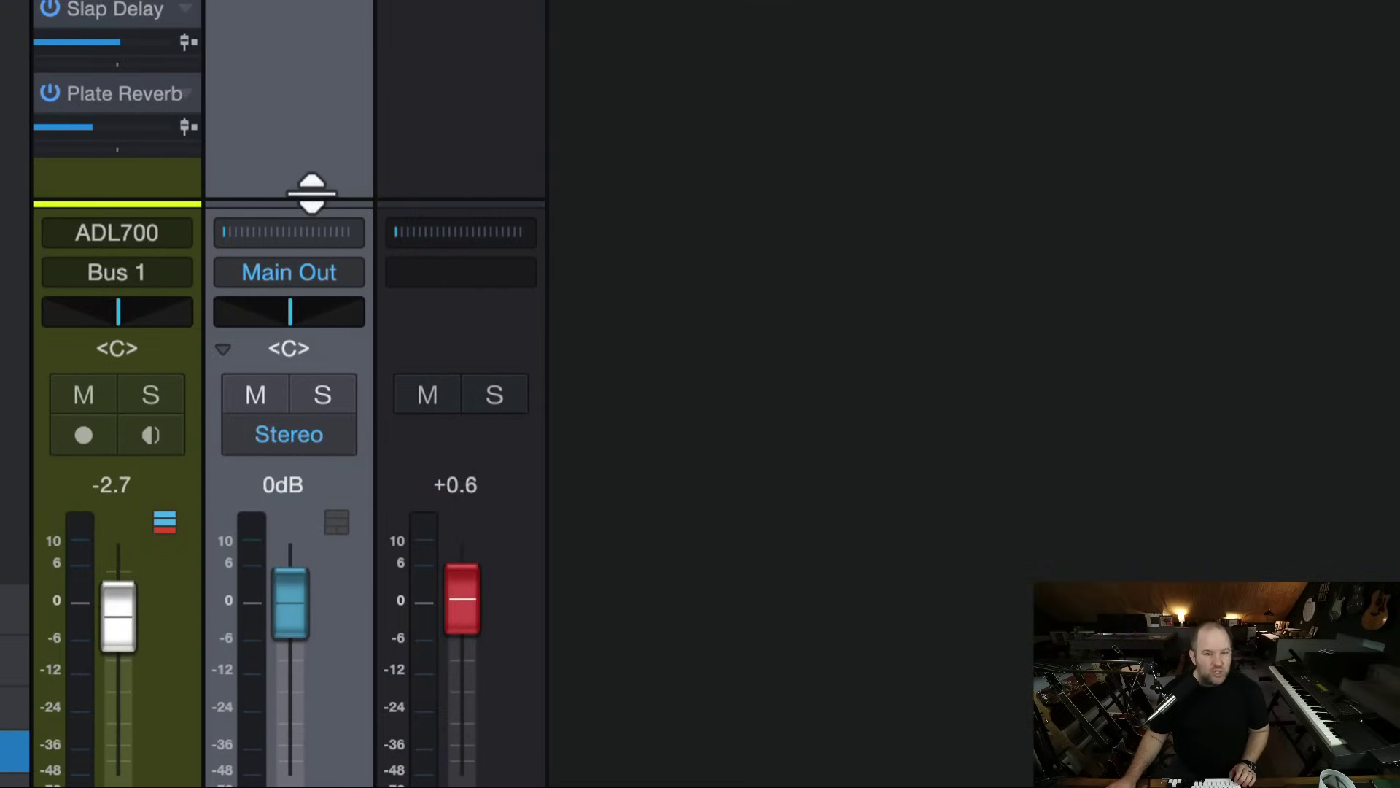
{"action": "left_click", "coordinate": [430, 464]}
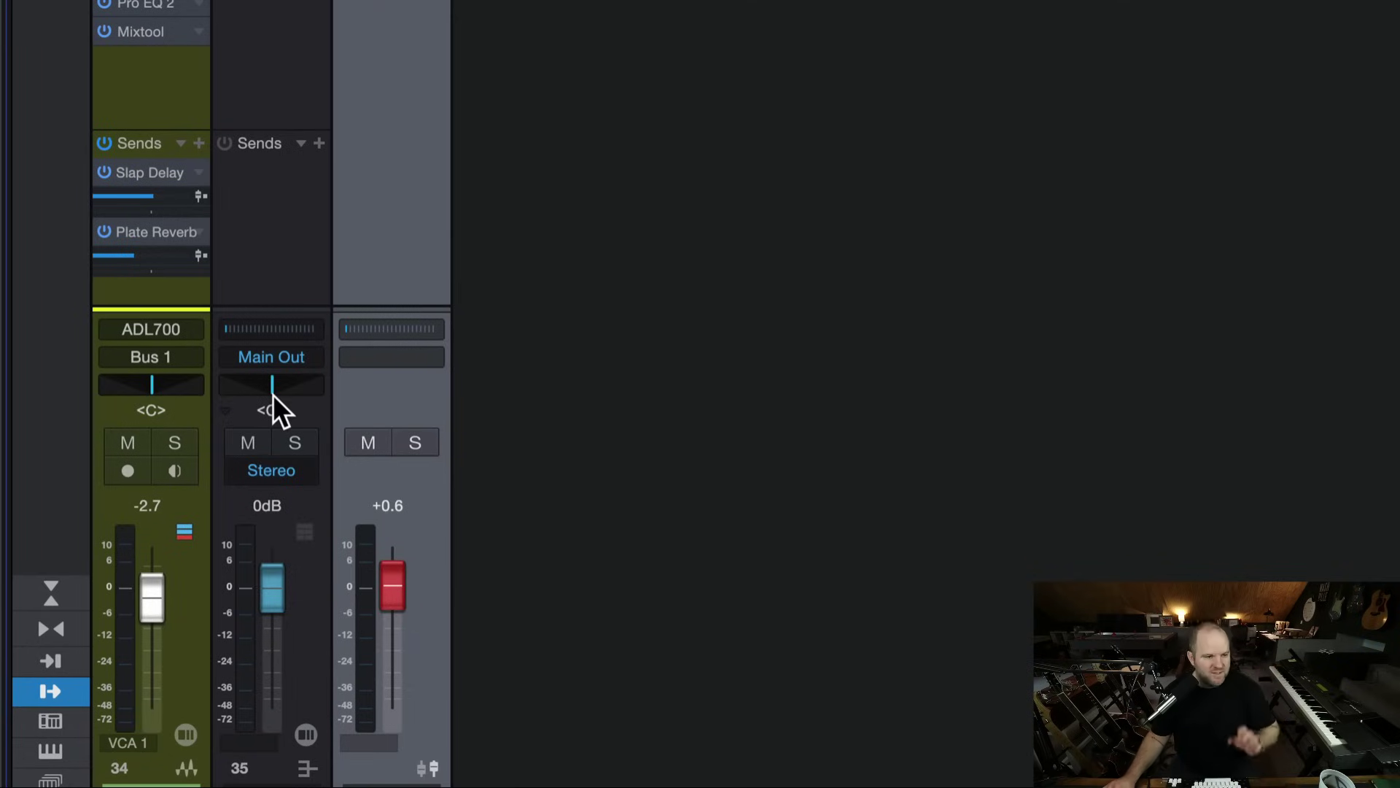
{"action": "left_click", "coordinate": [307, 175]}
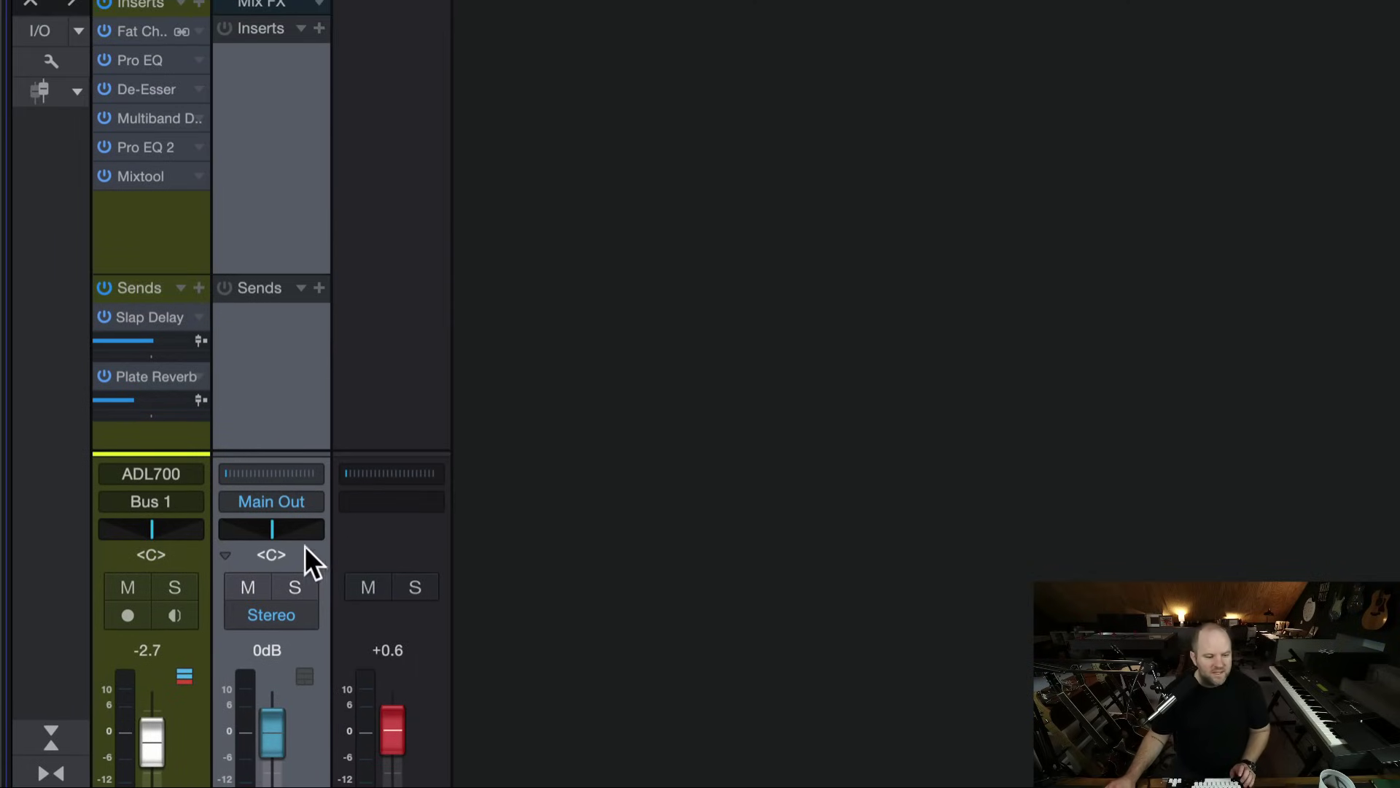
{"action": "left_click", "coordinate": [370, 367]}
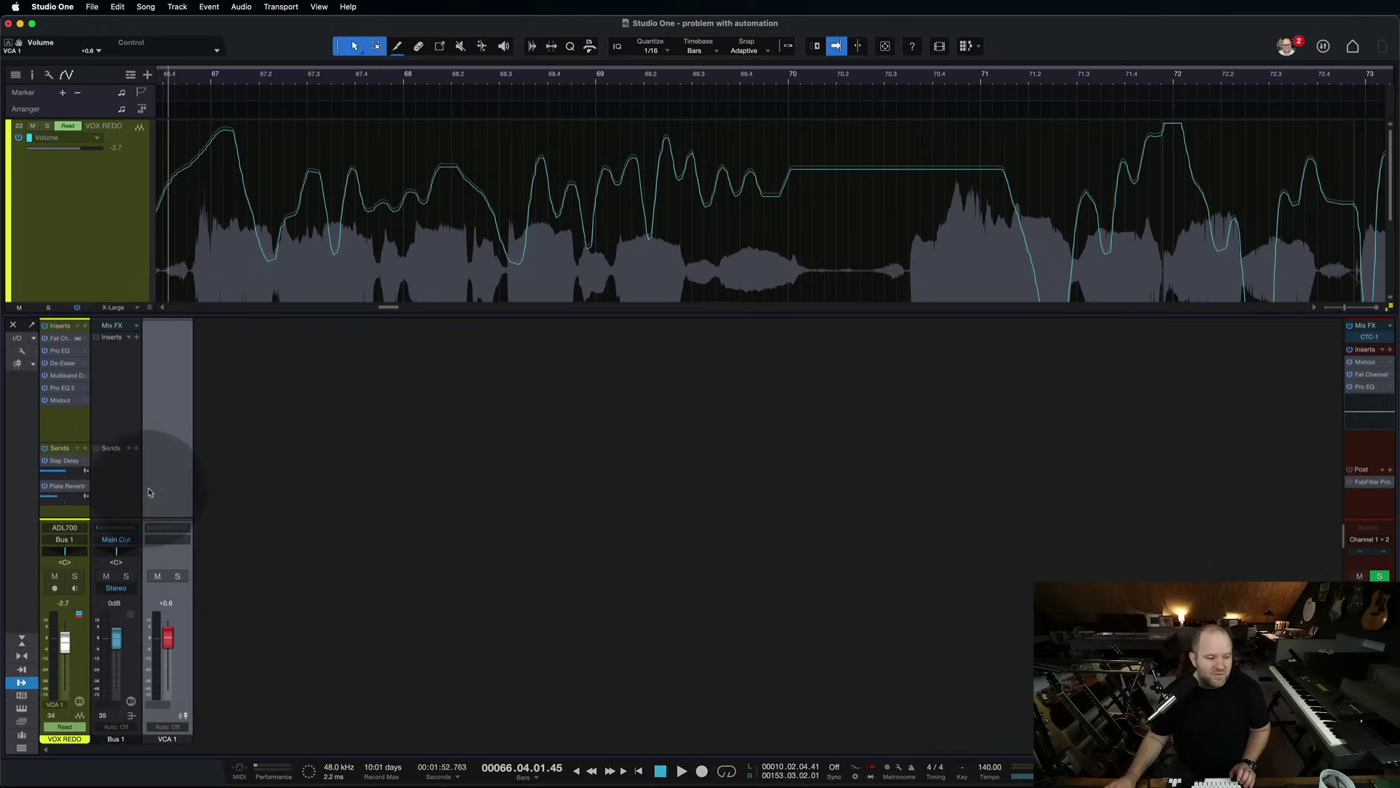
{"action": "left_click", "coordinate": [325, 413]}
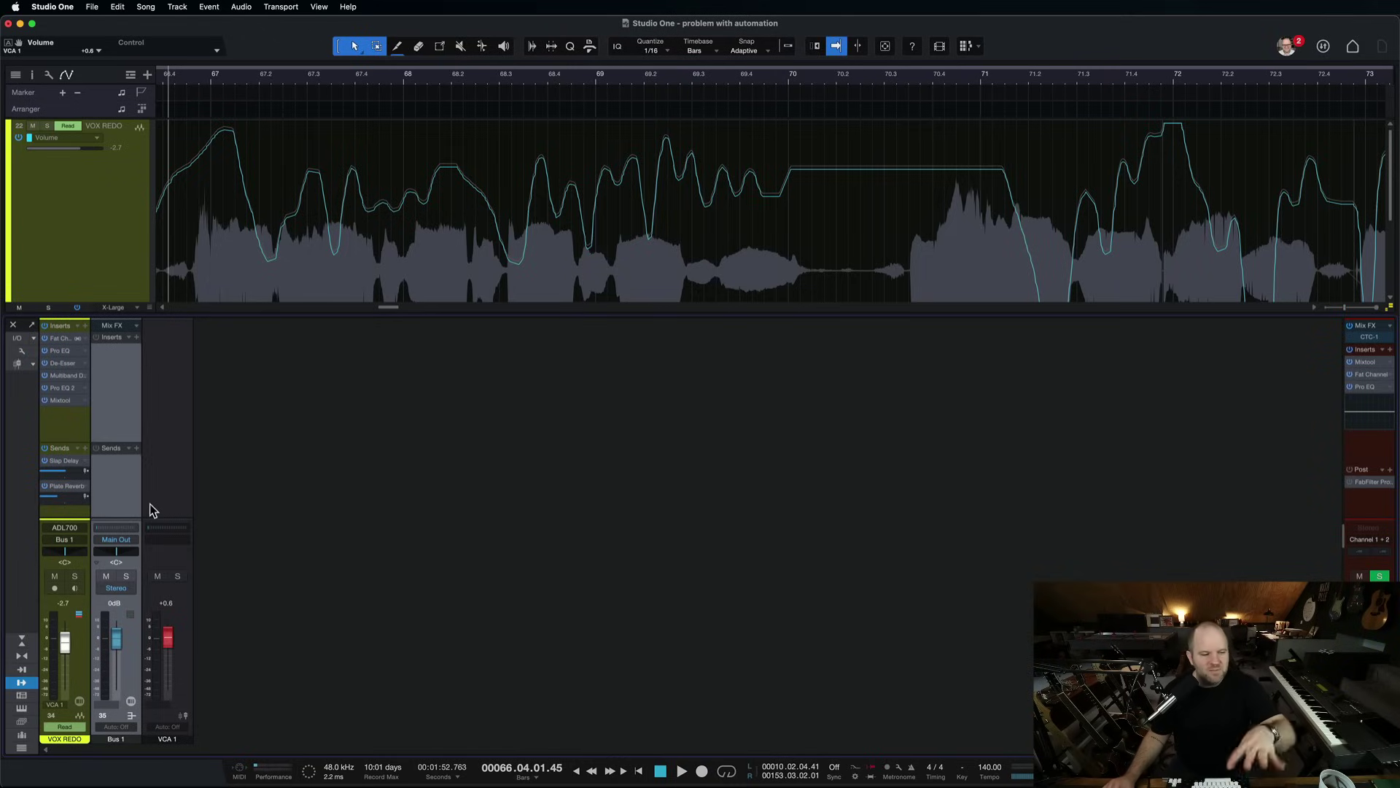
{"action": "left_click", "coordinate": [152, 502]}
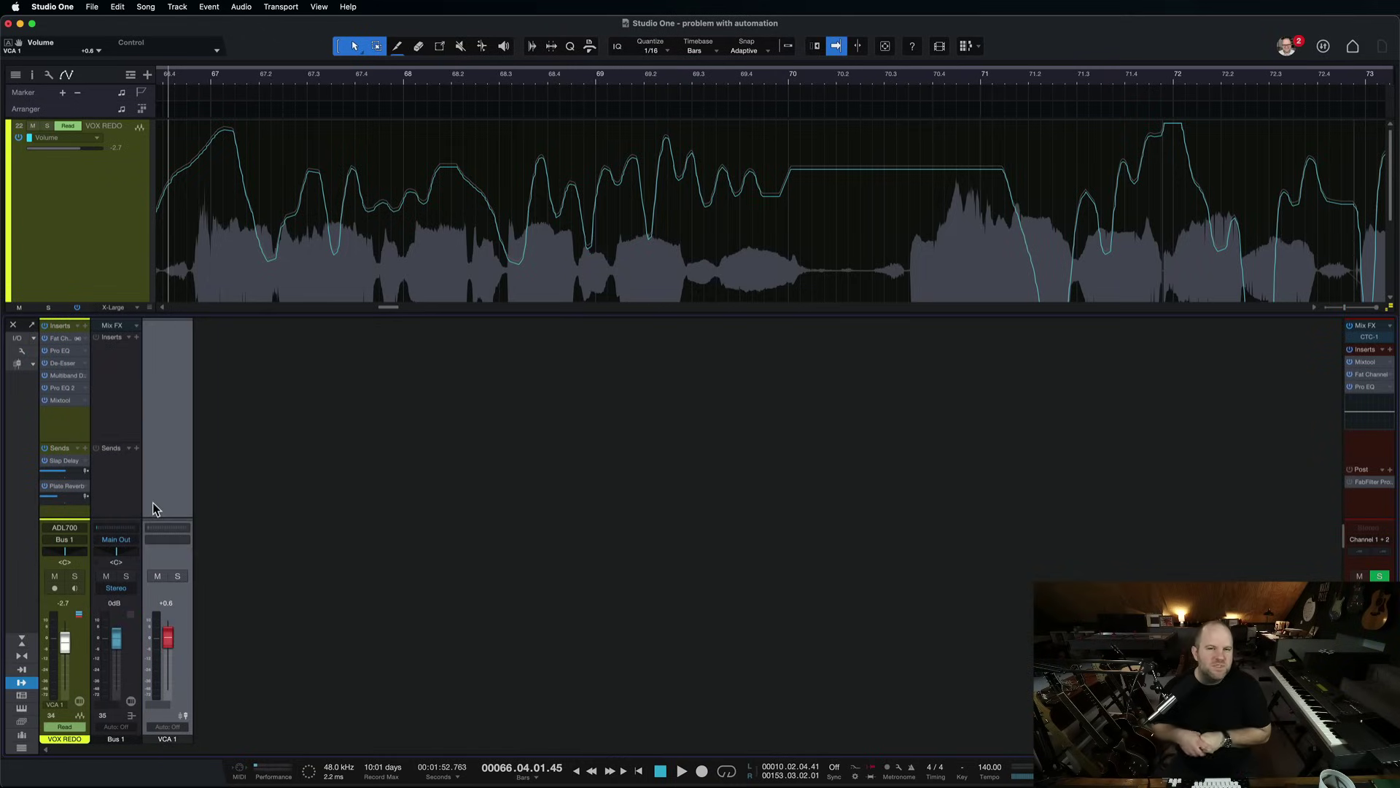